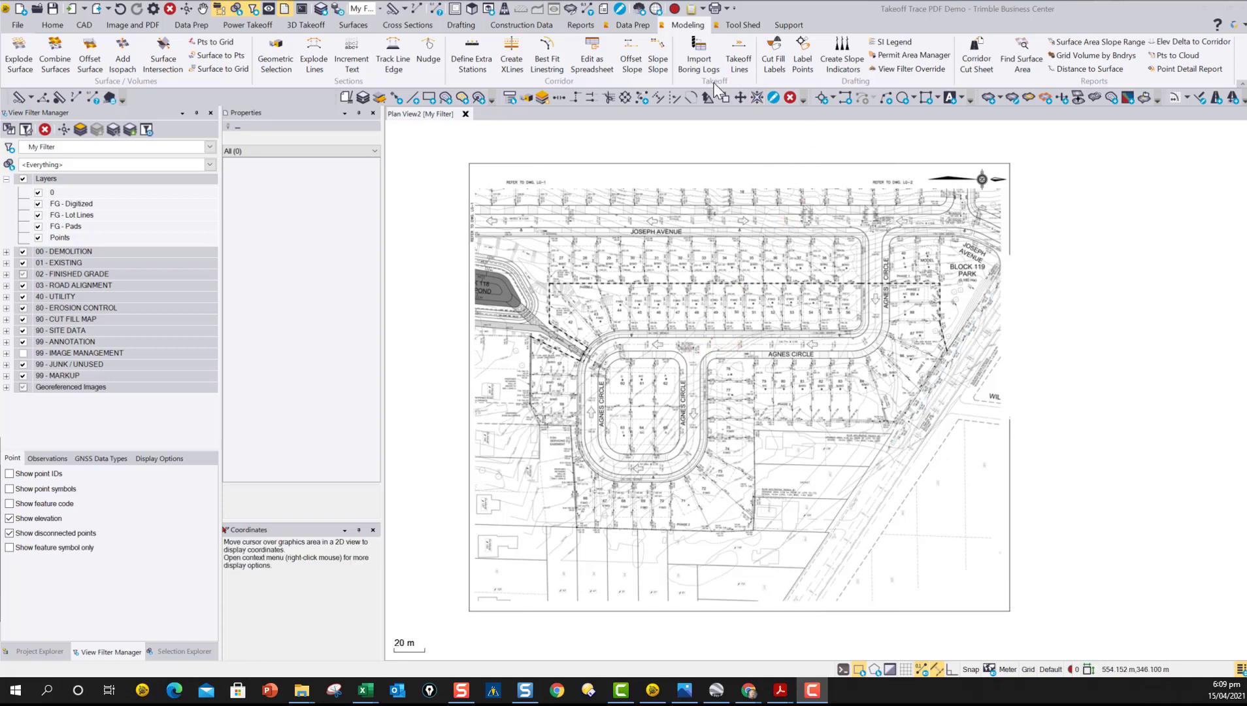
# Step: Start a takeoff line on the FG - Digitized layer with the 2D - No elevations setting
pyautogui.click(740, 57)
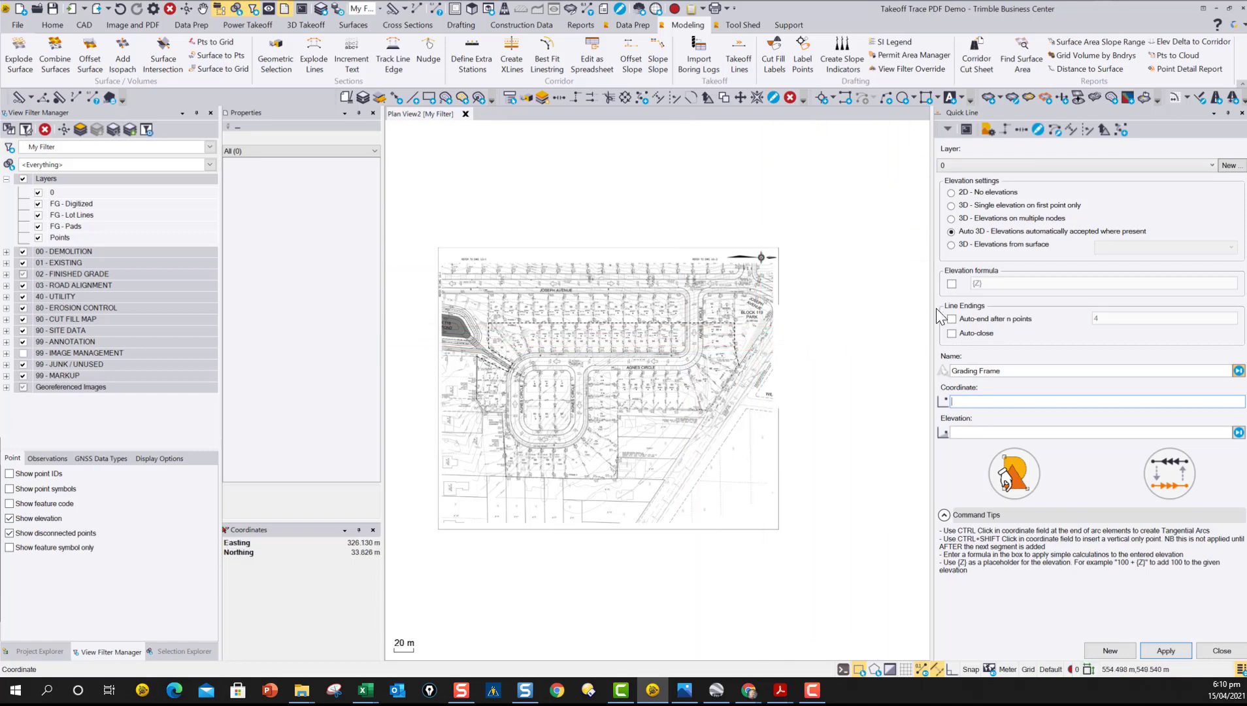
pyautogui.click(1211, 165)
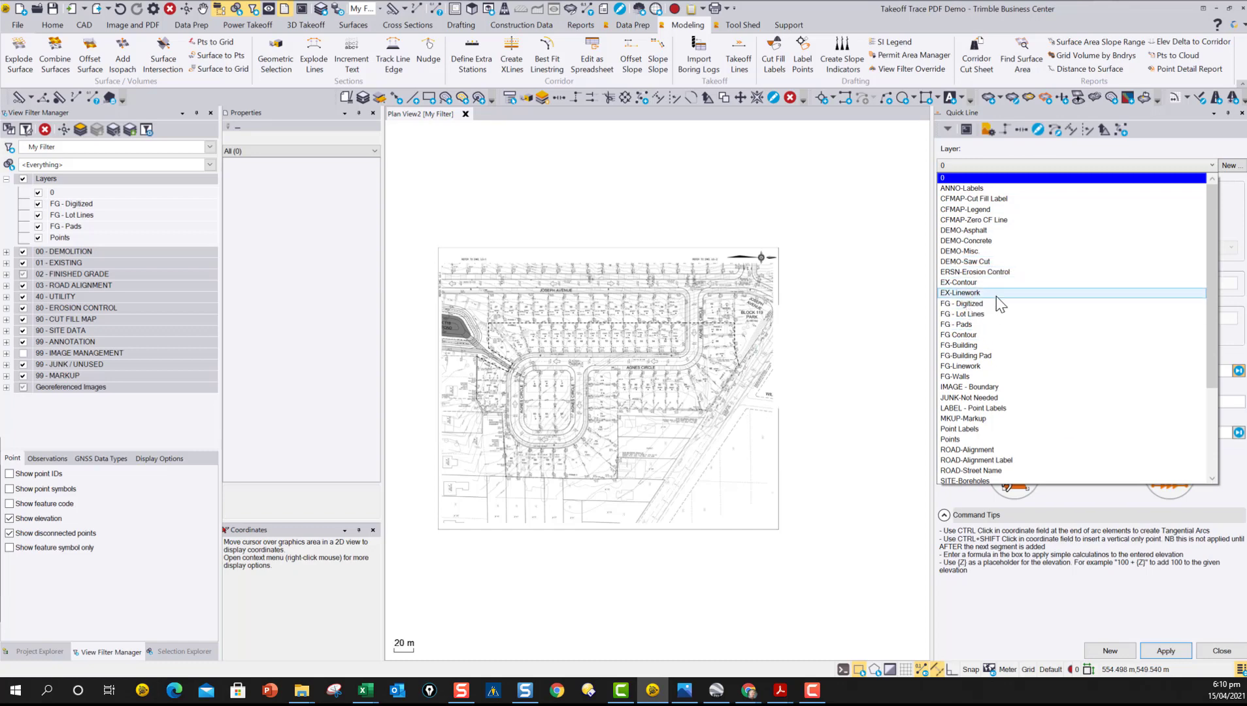
pyautogui.click(976, 305)
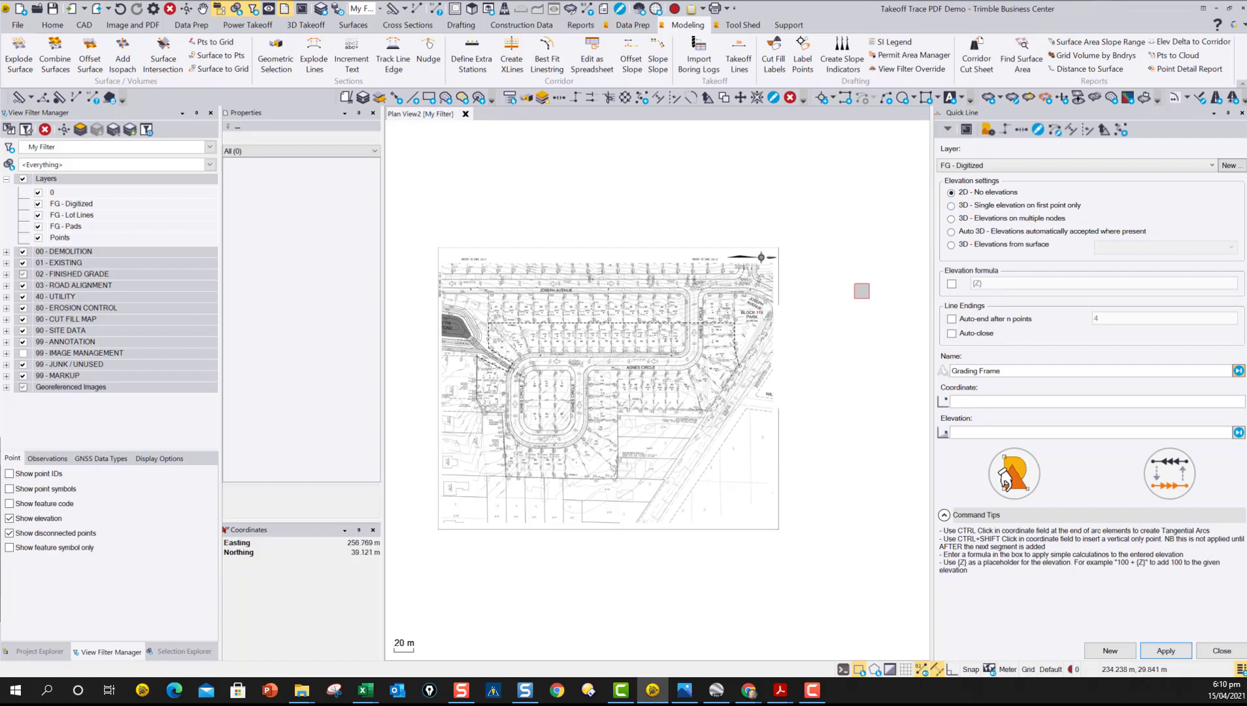
# Step: Set the lines to auto-end after 4 points and auto-close, and name them Pad
pyautogui.scroll(4, 556, 345)
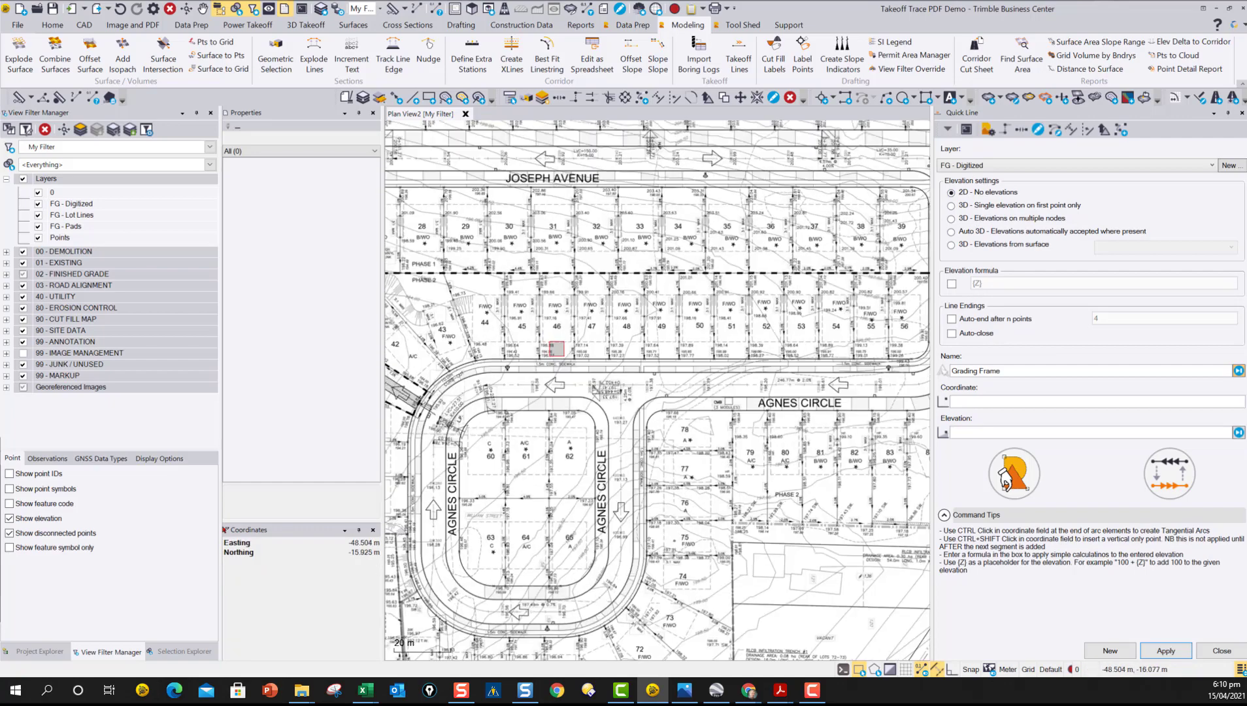
pyautogui.scroll(3, 554, 345)
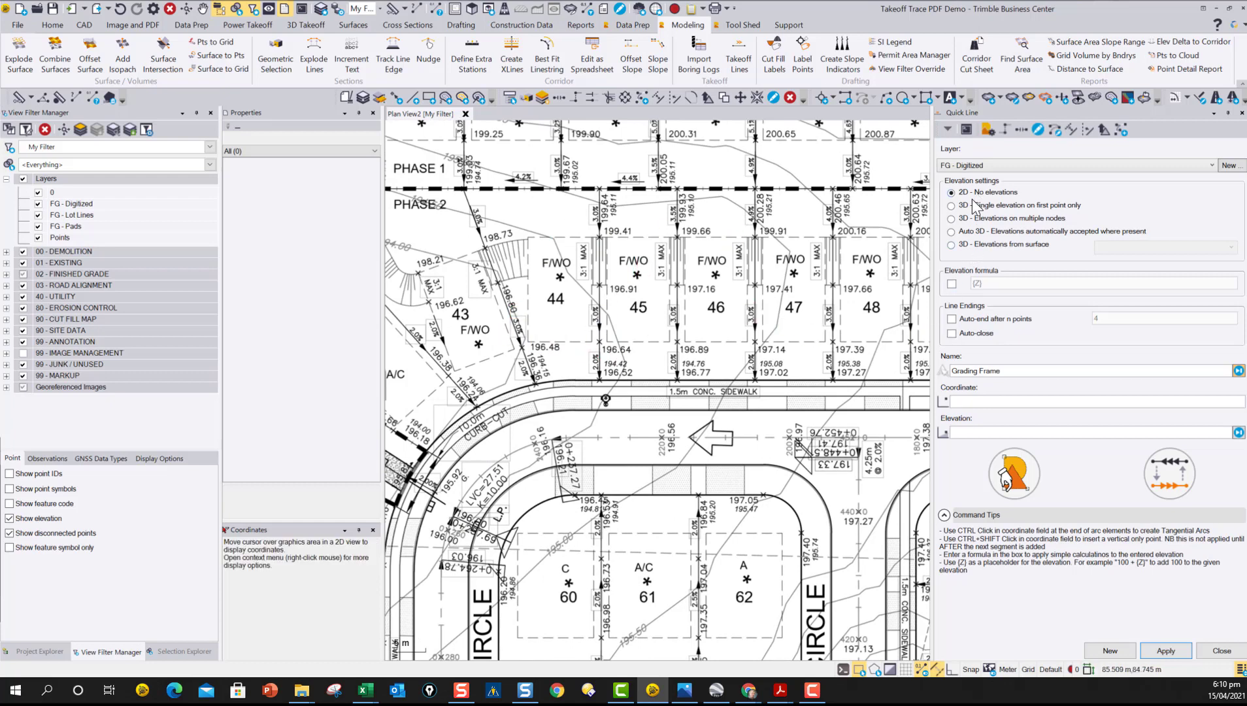
pyautogui.click(951, 334)
pyautogui.write('Pad')
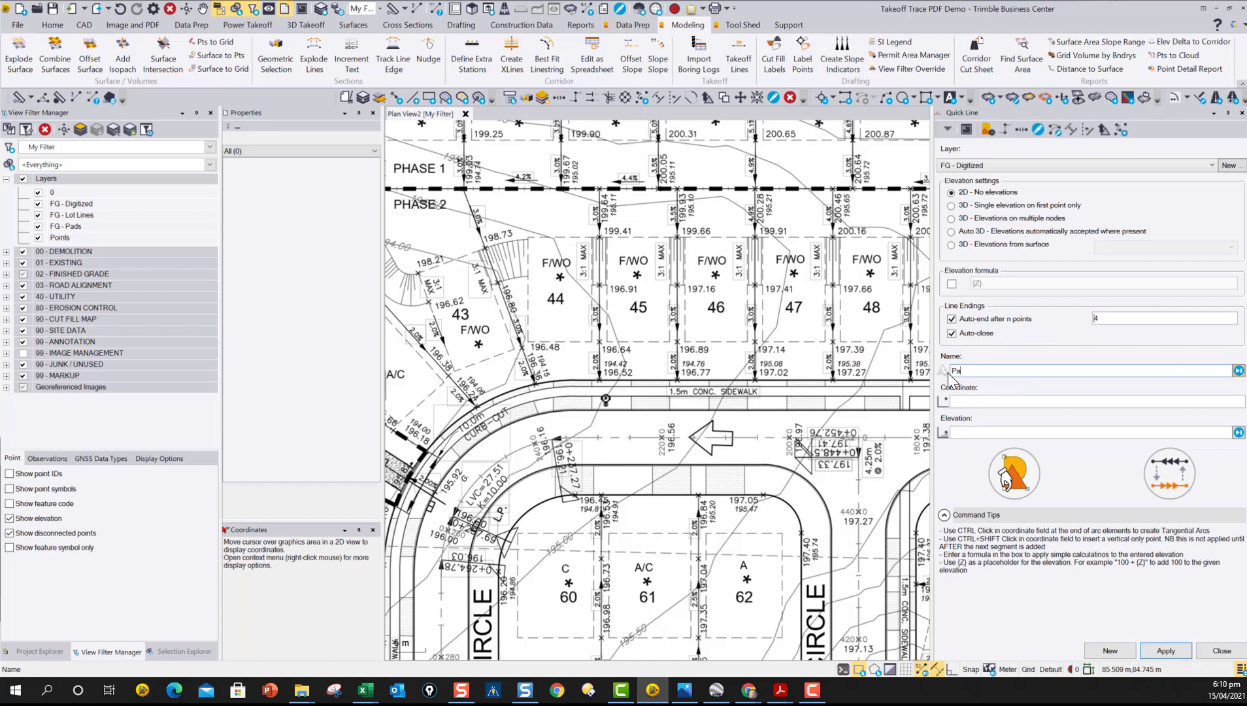
pyautogui.click(964, 405)
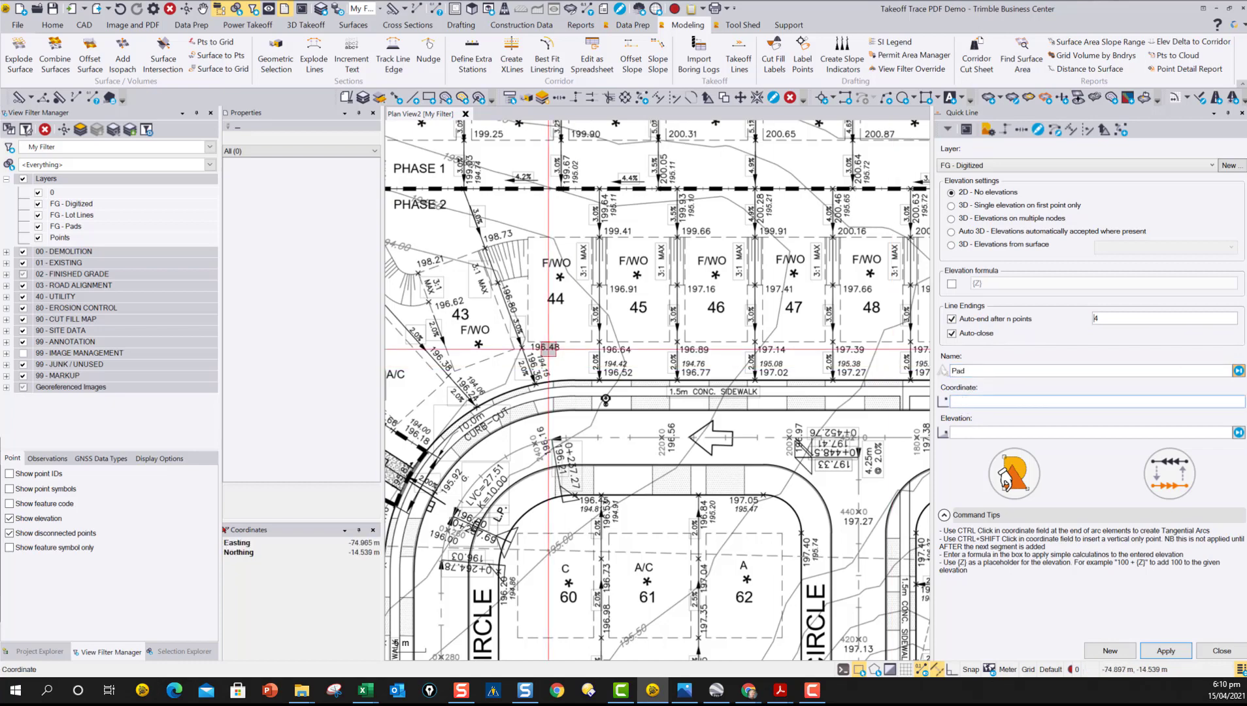
# Step: Trace the dashed building pad outline of lot 44 through its four corners
pyautogui.scroll(3, 542, 343)
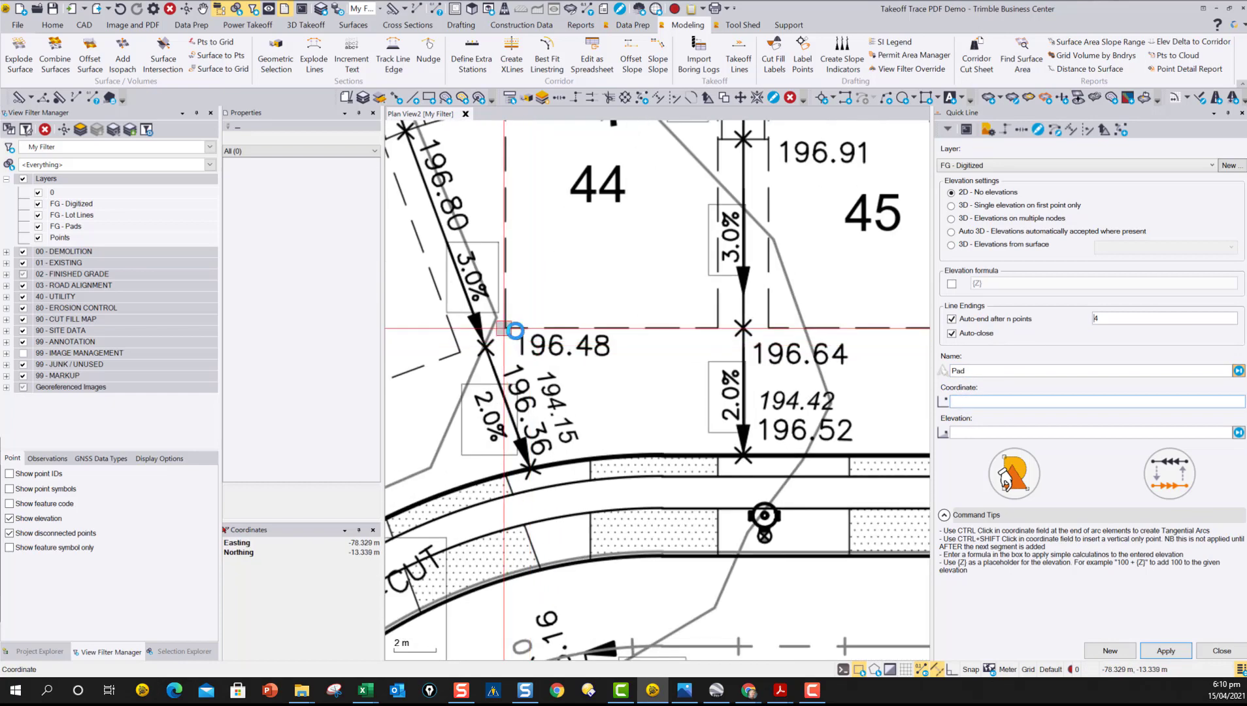
pyautogui.click(504, 328)
pyautogui.click(716, 326)
pyautogui.moveTo(705, 191); pyautogui.dragTo(672, 443, button='middle')
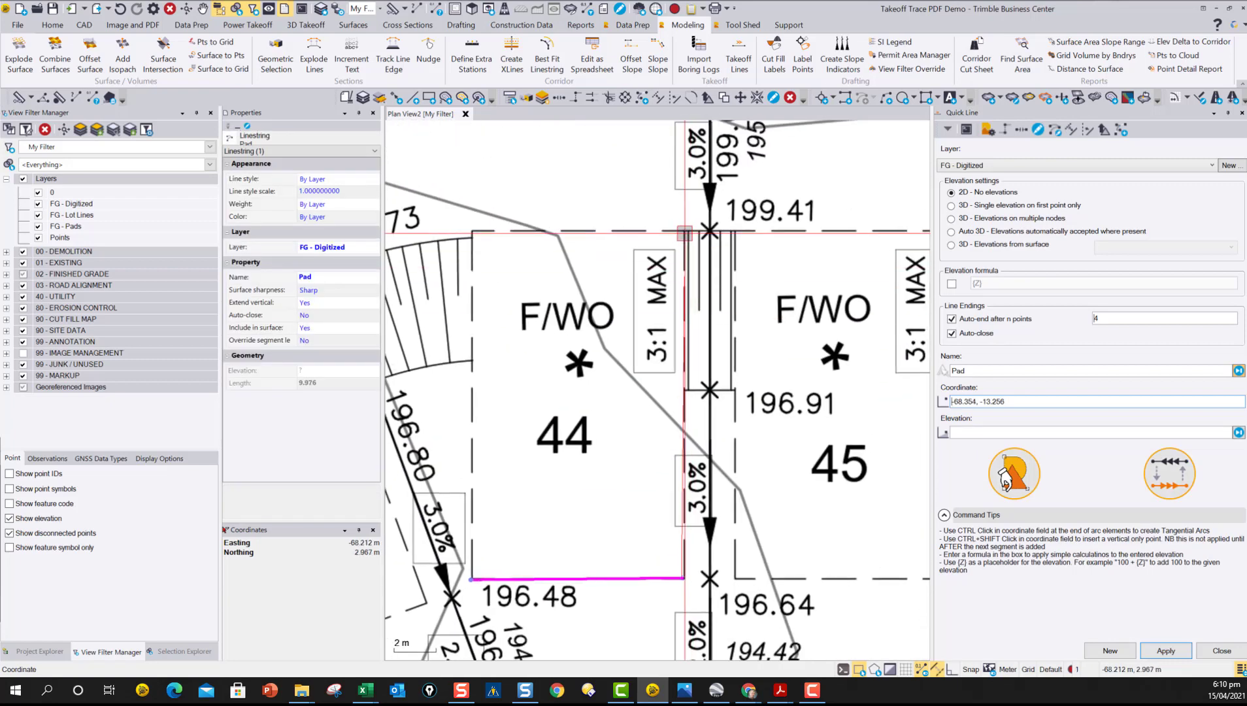
pyautogui.click(685, 233)
pyautogui.click(473, 232)
# Step: Trace the dashed building pad outline of lot 45 through its four corners
pyautogui.scroll(-2, 483, 249)
pyautogui.scroll(4, 649, 362)
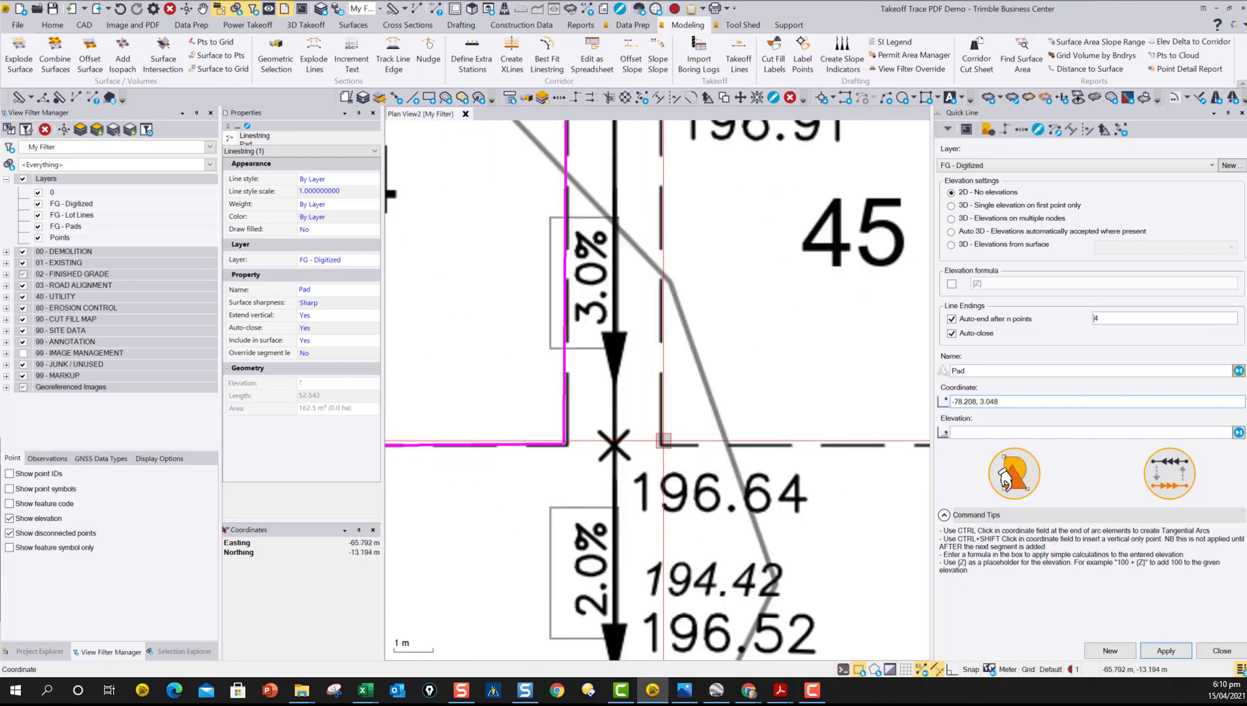
pyautogui.click(662, 441)
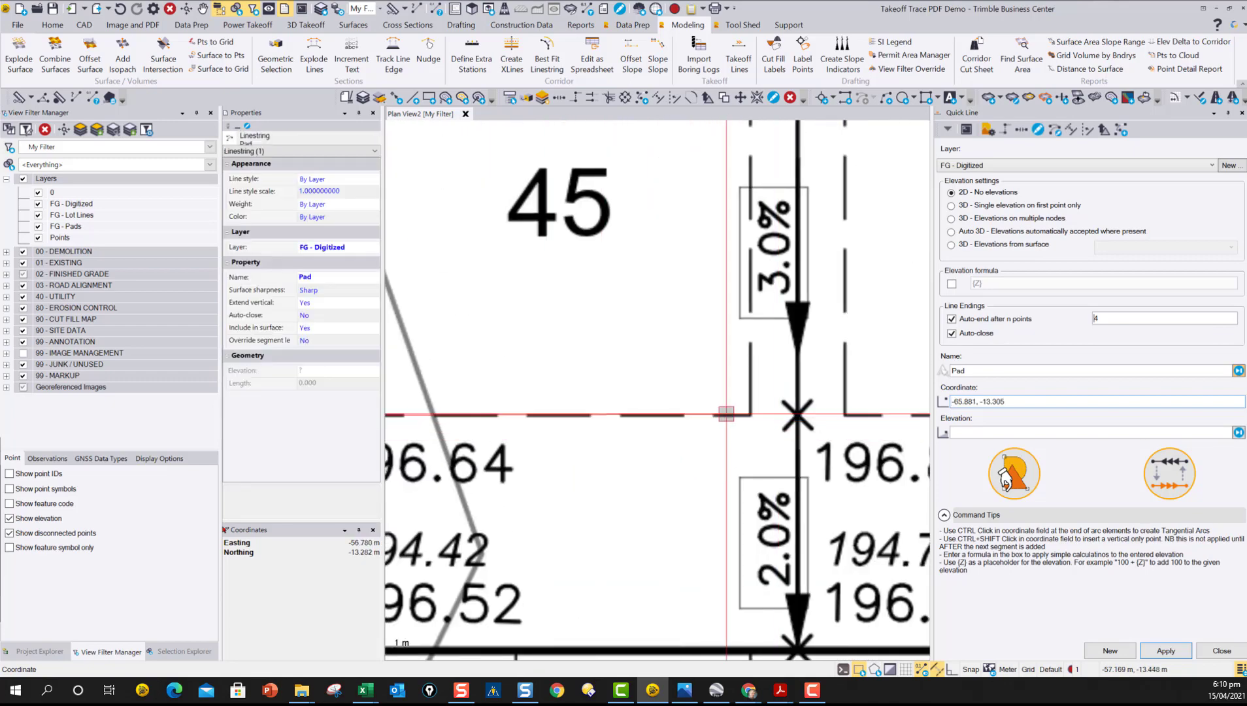
pyautogui.click(749, 417)
pyautogui.moveTo(729, 283); pyautogui.dragTo(694, 504, button='middle')
pyautogui.scroll(-3, 716, 229)
pyautogui.moveTo(701, 229); pyautogui.dragTo(696, 415, button='middle')
pyautogui.scroll(4, 707, 301)
pyautogui.click(708, 301)
pyautogui.scroll(-2, 707, 301)
pyautogui.moveTo(400, 310); pyautogui.dragTo(590, 321, button='middle')
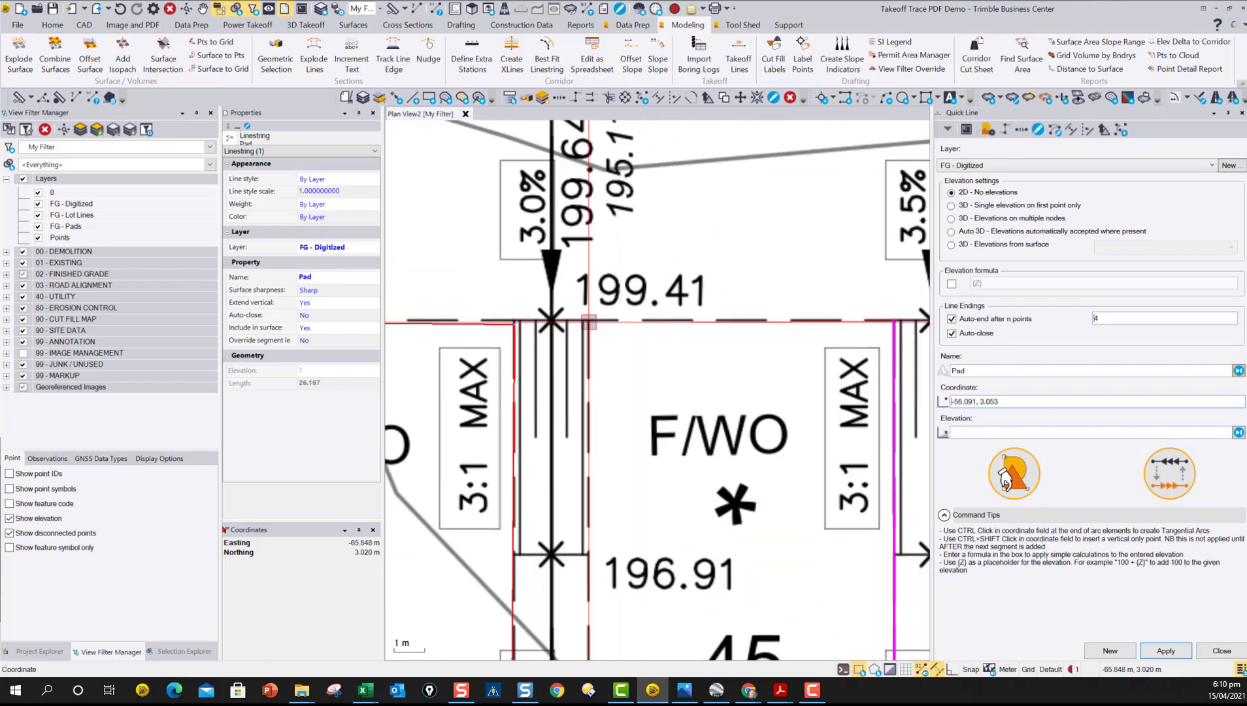
pyautogui.click(591, 321)
# Step: Inspect the traced pads on lots 44 and 45 and find the four broken contour lines away from the plan
pyautogui.scroll(-2, 497, 295)
pyautogui.moveTo(431, 431); pyautogui.dragTo(484, 436, button='middle')
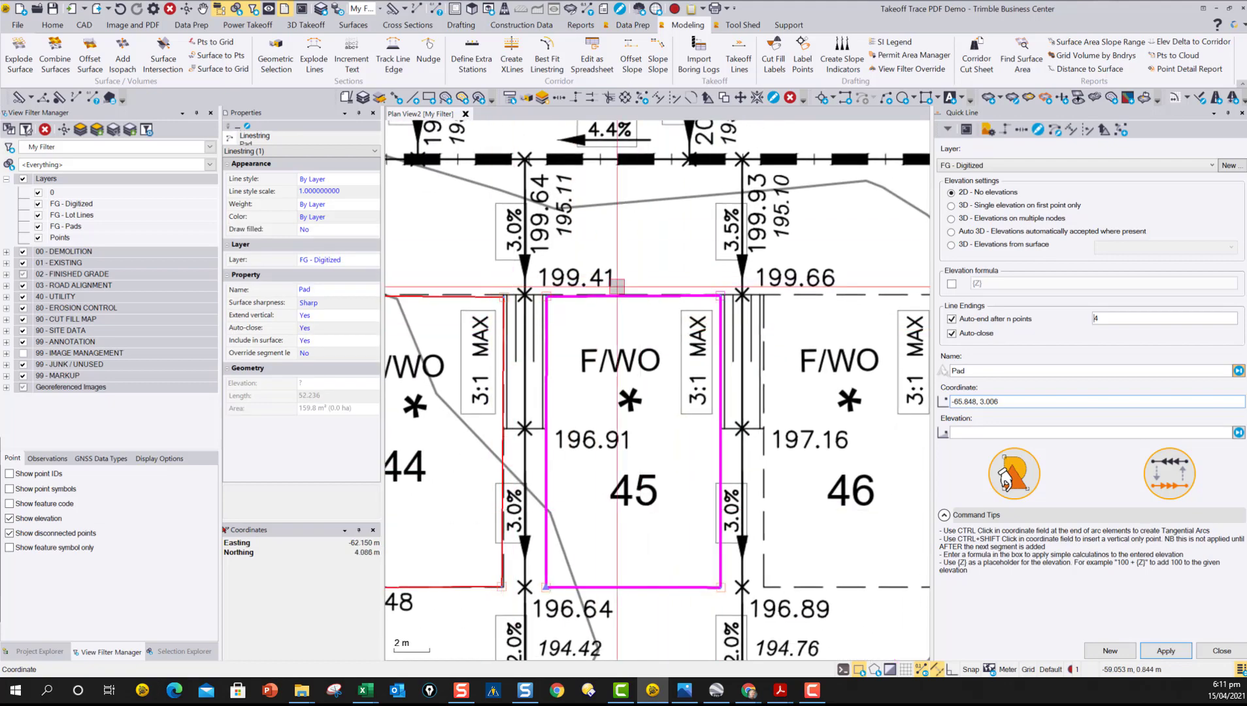
pyautogui.scroll(-2, 638, 336)
pyautogui.scroll(-2, 648, 336)
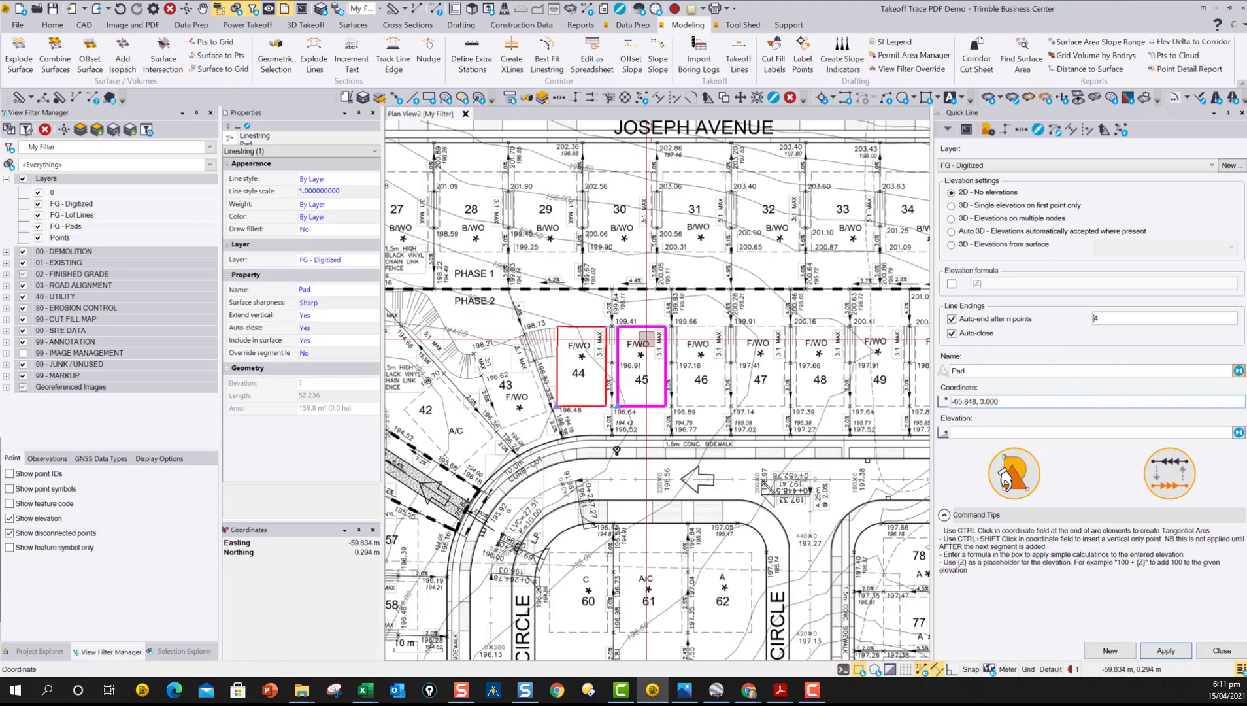
pyautogui.scroll(-2, 680, 332)
pyautogui.moveTo(670, 267); pyautogui.dragTo(721, 470, button='middle')
pyautogui.moveTo(659, 363); pyautogui.dragTo(535, 113, button='middle')
pyautogui.moveTo(694, 389); pyautogui.dragTo(666, 216, button='middle')
pyautogui.scroll(3, 737, 449)
pyautogui.scroll(4, 737, 449)
pyautogui.scroll(-6, 739, 465)
pyautogui.moveTo(733, 327); pyautogui.dragTo(566, 506, button='middle')
pyautogui.moveTo(727, 291); pyautogui.dragTo(468, 361, button='middle')
pyautogui.moveTo(670, 314); pyautogui.dragTo(504, 396, button='middle')
pyautogui.scroll(3, 566, 354)
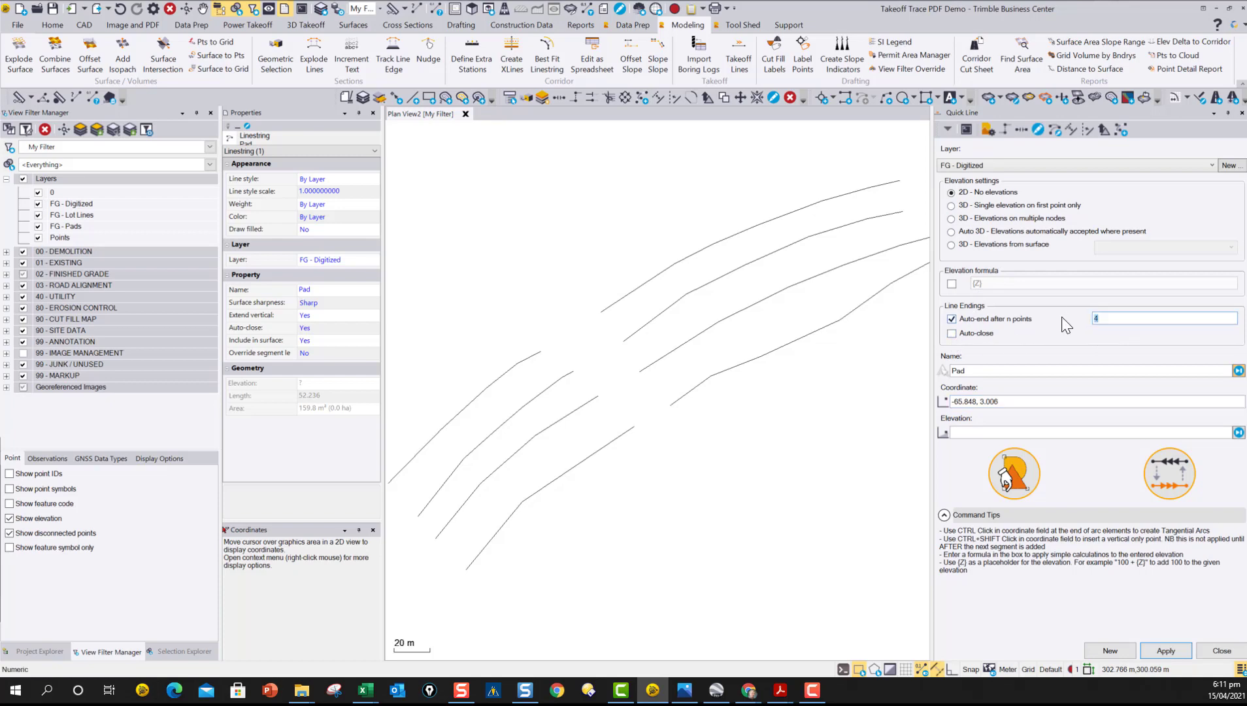
# Step: Set the lines to auto-end after 2 points without auto-close, and name them Contour
pyautogui.click(995, 372)
pyautogui.write('Contour')
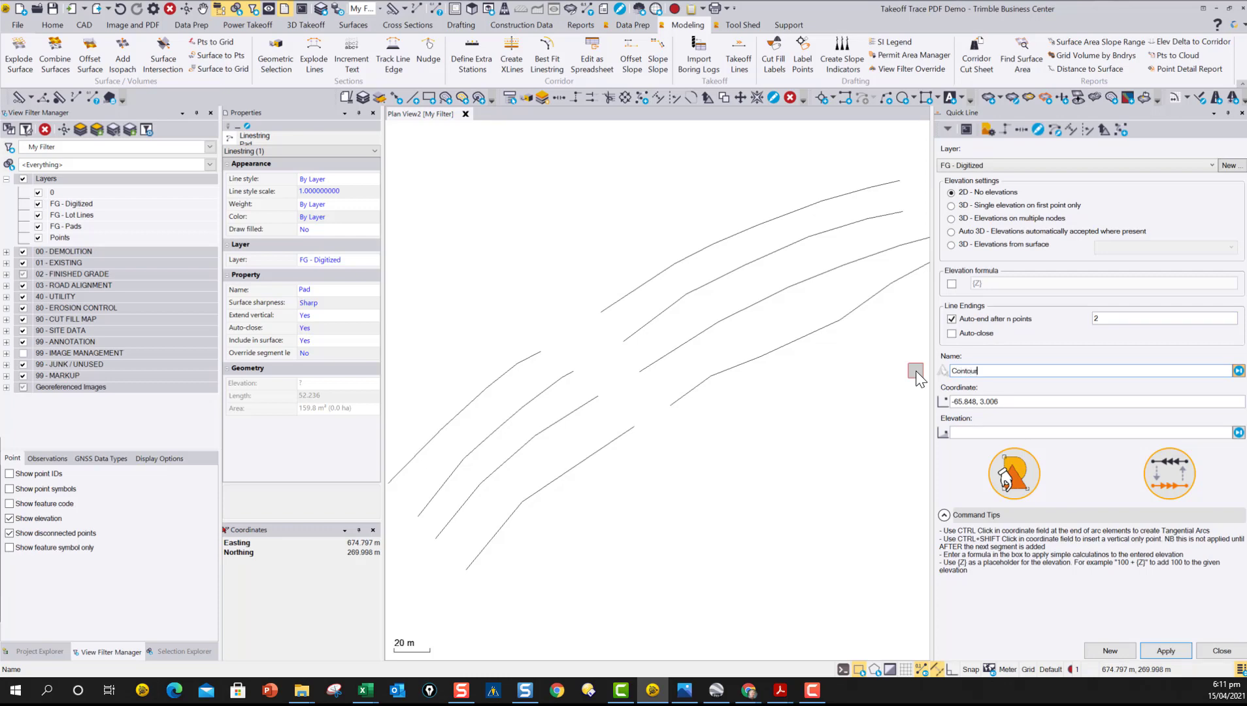
pyautogui.click(1024, 402)
# Step: Bridge the gaps in the four broken contours with two-point lines between their facing endpoints
pyautogui.scroll(3, 533, 353)
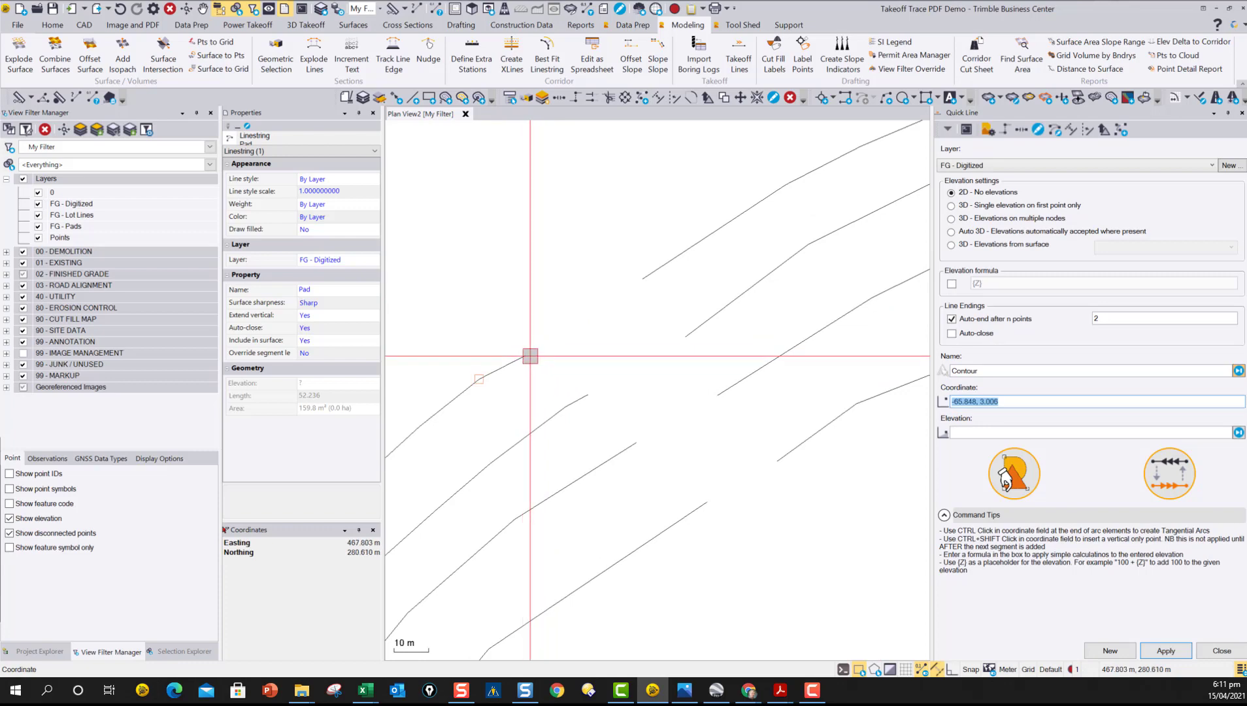
pyautogui.click(525, 355)
pyautogui.click(642, 280)
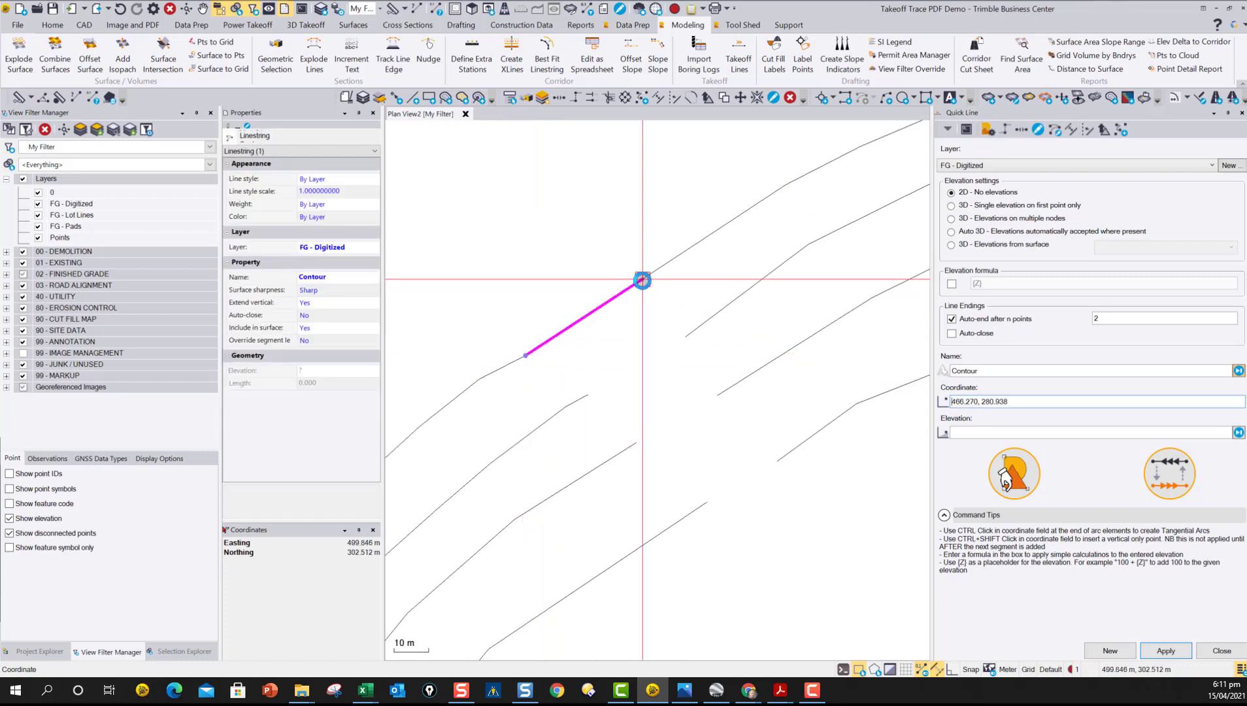
pyautogui.click(589, 394)
pyautogui.click(685, 336)
pyautogui.click(637, 442)
pyautogui.click(719, 395)
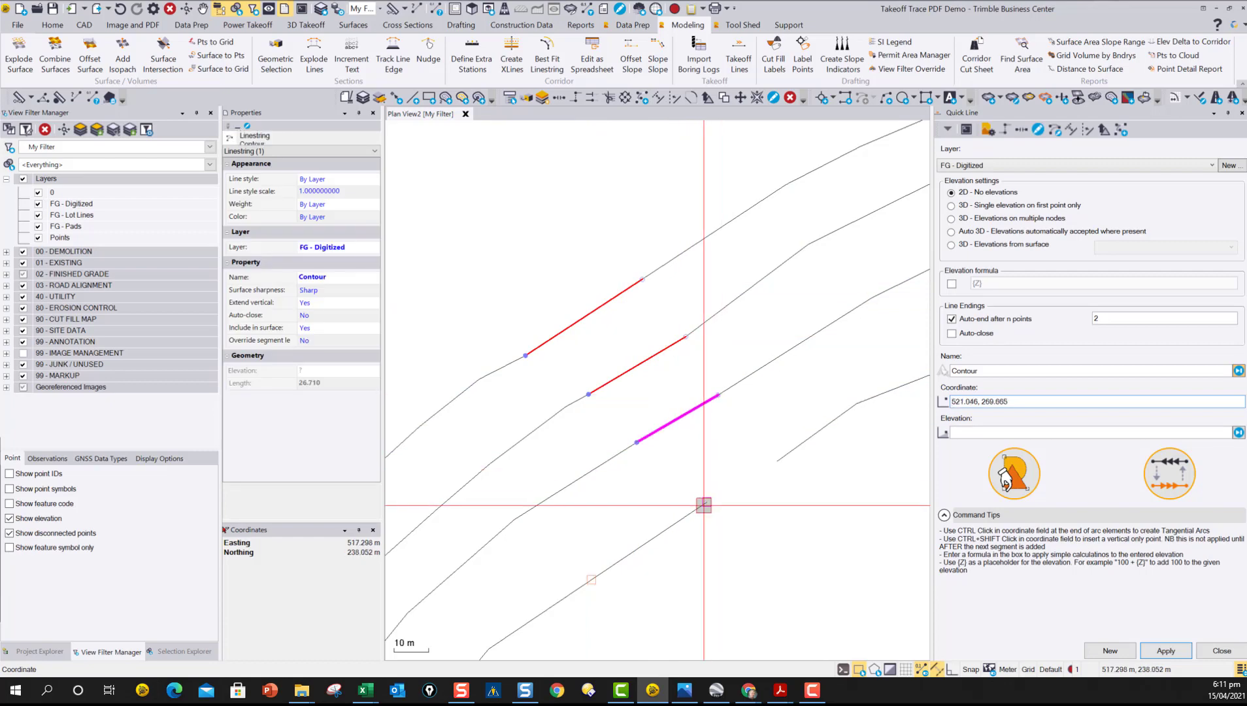
pyautogui.click(707, 502)
pyautogui.click(778, 462)
# Step: Switch the elevation setting to 3D - Single elevation on first point only and disable auto-ending for the SWM pond contours
pyautogui.scroll(-3, 726, 412)
pyautogui.scroll(-2, 772, 410)
pyautogui.moveTo(787, 418); pyautogui.dragTo(665, 329, button='middle')
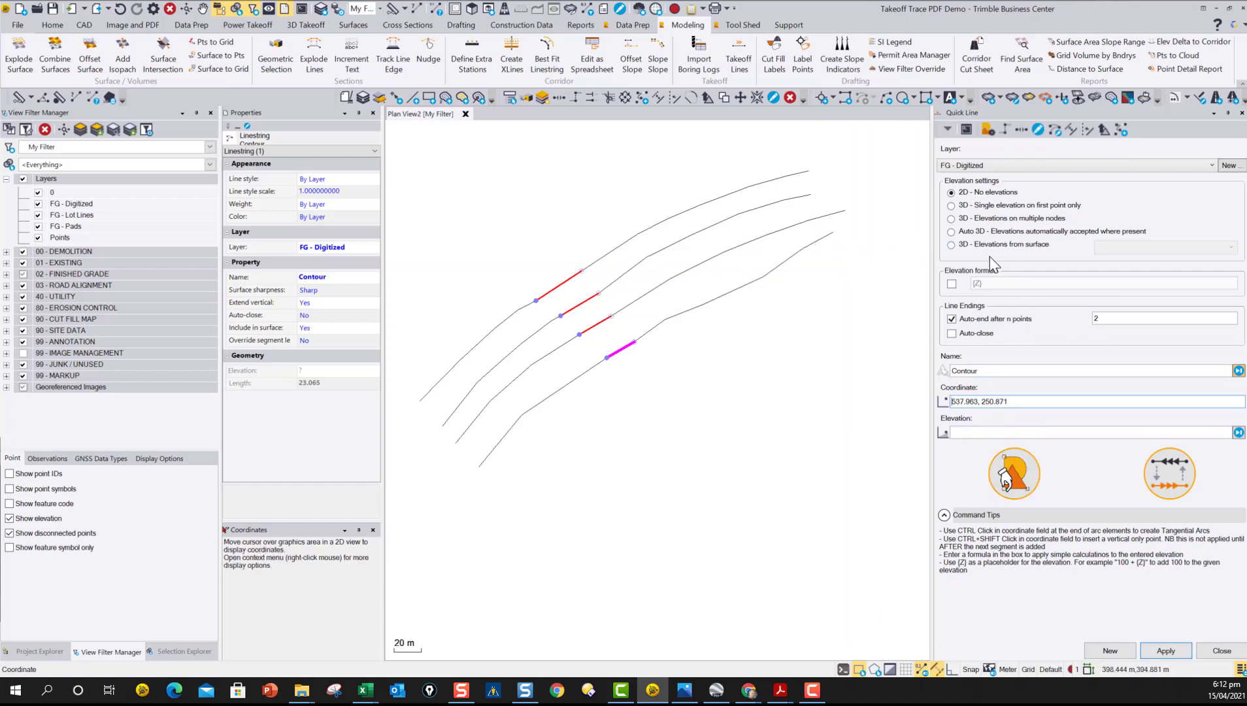
pyautogui.scroll(-2, 731, 353)
pyautogui.scroll(-1, 731, 353)
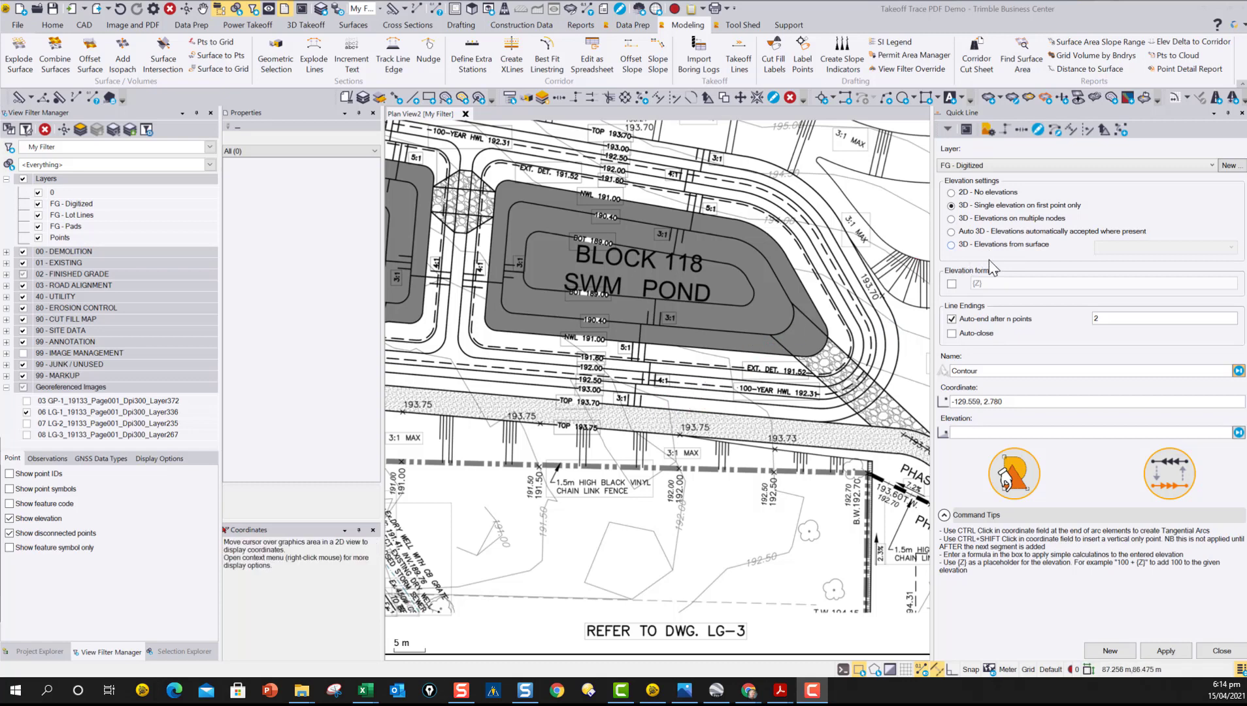
pyautogui.click(952, 320)
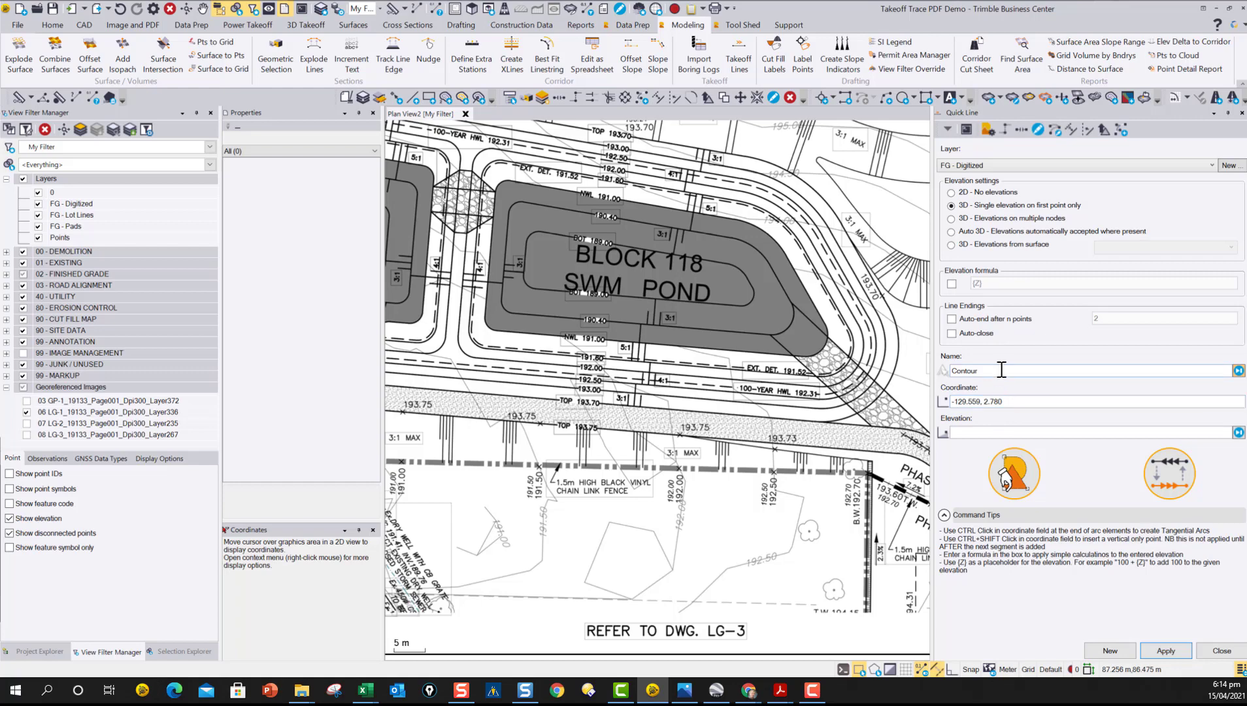
# Step: Start a Contour line beside the 193.00 label south of the SWM pond with elevation 193
pyautogui.scroll(5, 585, 396)
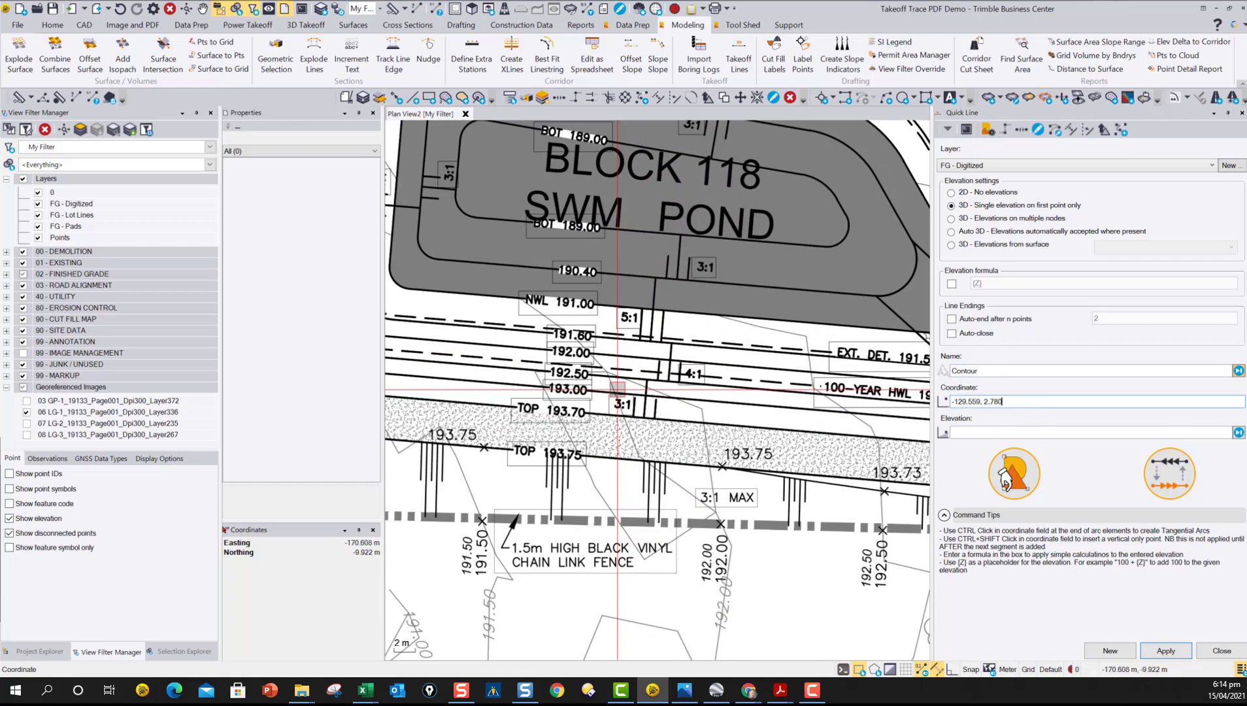
pyautogui.scroll(2, 585, 395)
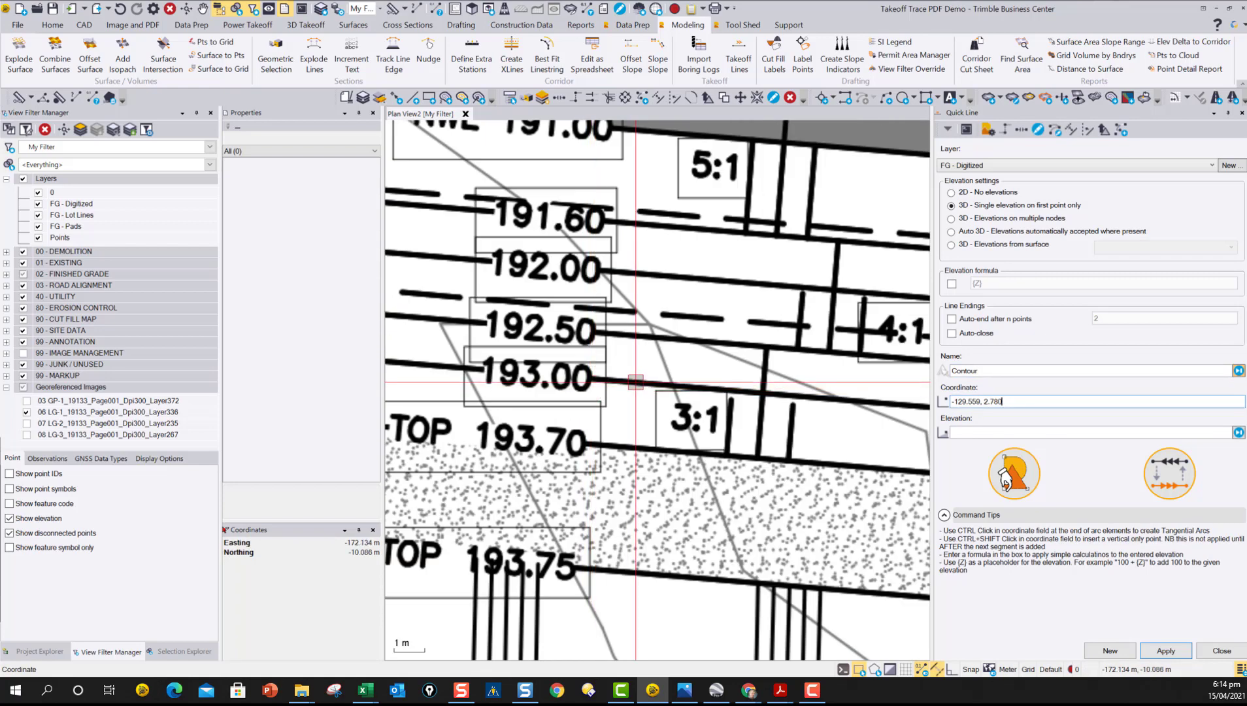
pyautogui.click(635, 383)
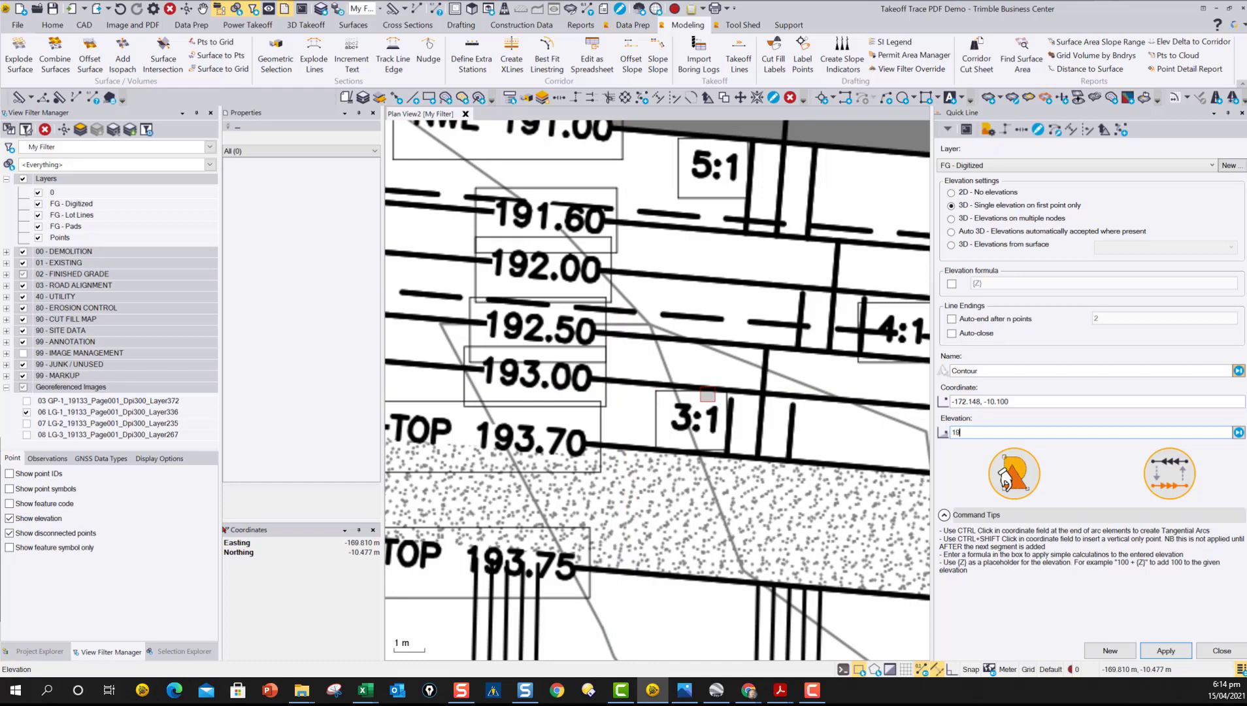
pyautogui.write('193')
pyautogui.press('Return')
# Step: Trace the 193.00 contour east to the pond's southeast bend and place a point at the far end of that bend
pyautogui.scroll(-2, 707, 395)
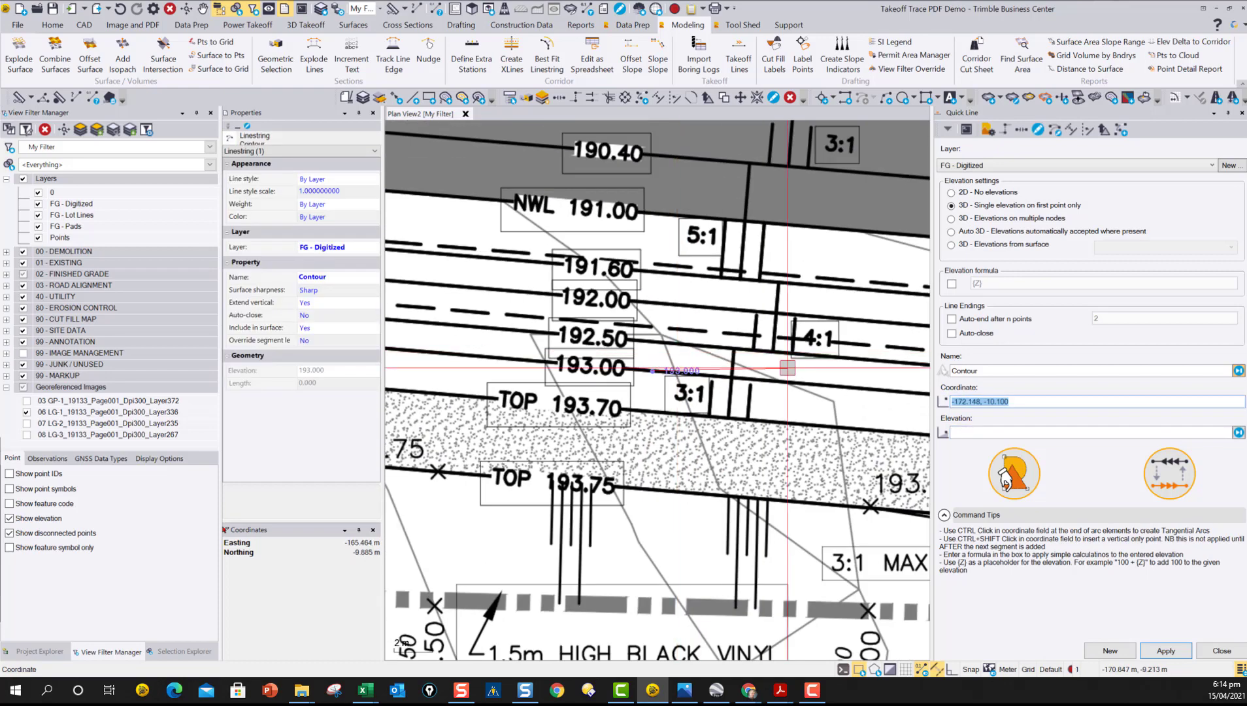
pyautogui.moveTo(925, 390); pyautogui.dragTo(737, 388, button='middle')
pyautogui.scroll(4, 738, 392)
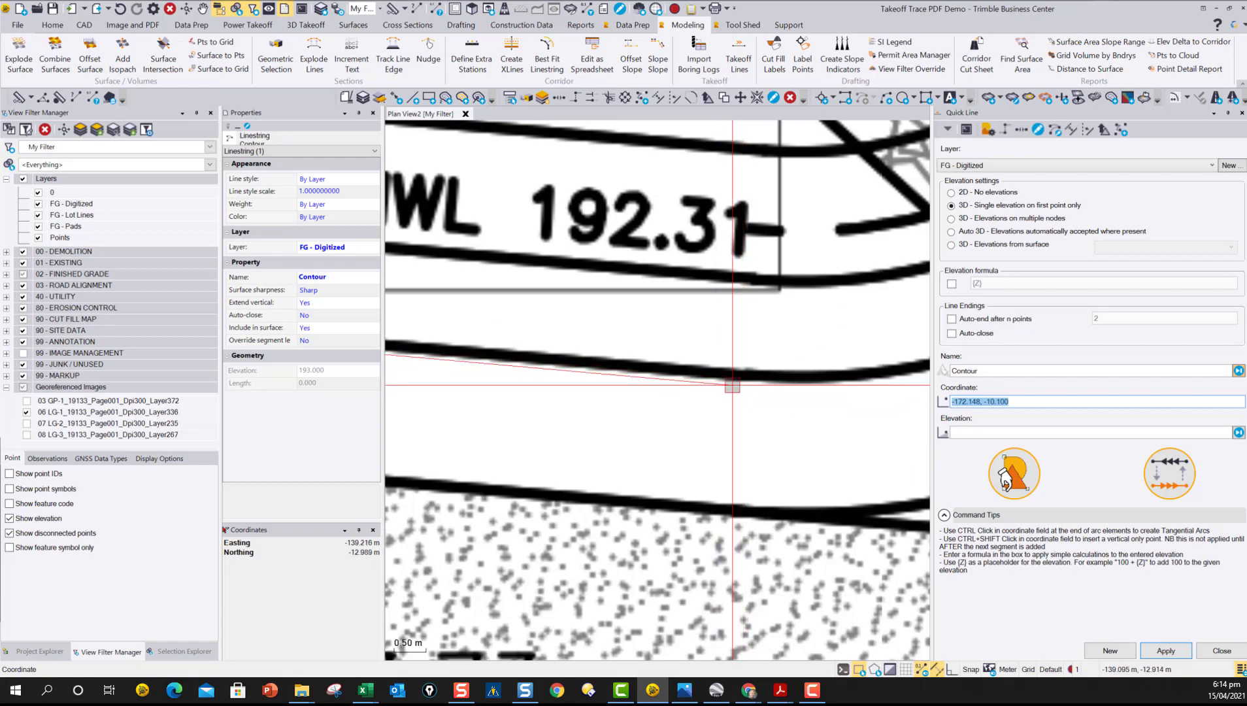
pyautogui.click(745, 371)
pyautogui.scroll(-4, 745, 363)
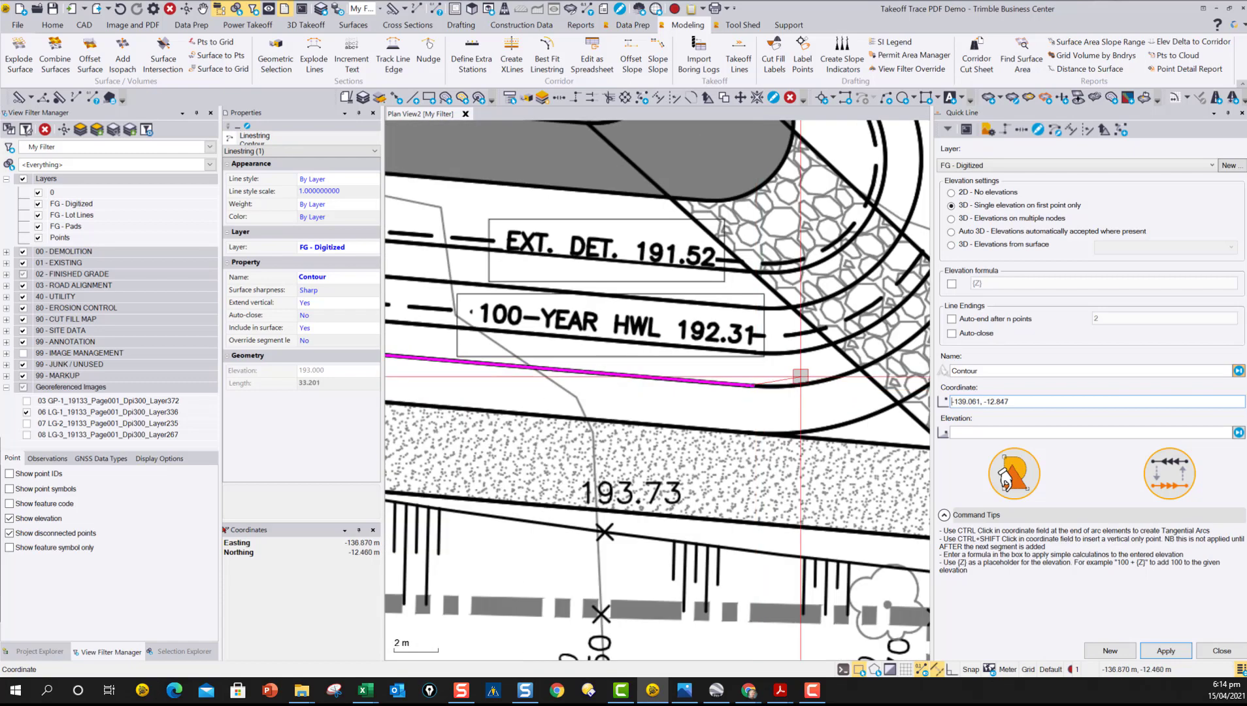
pyautogui.moveTo(855, 338)
pyautogui.mouseDown(button='middle')
pyautogui.moveTo(660, 433)
pyautogui.moveTo(568, 544)
pyautogui.mouseUp(button='middle')
pyautogui.moveTo(715, 287); pyautogui.dragTo(693, 381, button='middle')
pyautogui.scroll(2, 646, 324)
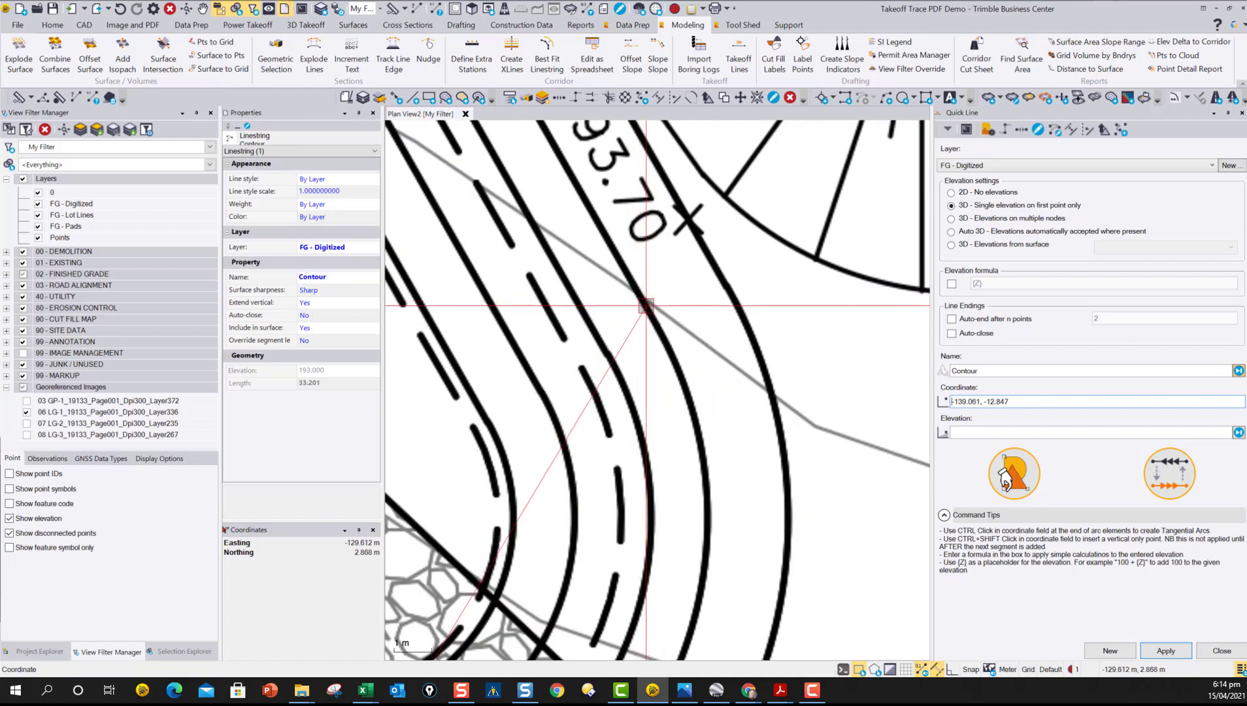
pyautogui.click(648, 311)
# Step: Continue the 193.00 contour up the pond's east side, fitting the southeast bend as a tangential arc, and on to the northeast bend's far end
pyautogui.scroll(-5, 660, 314)
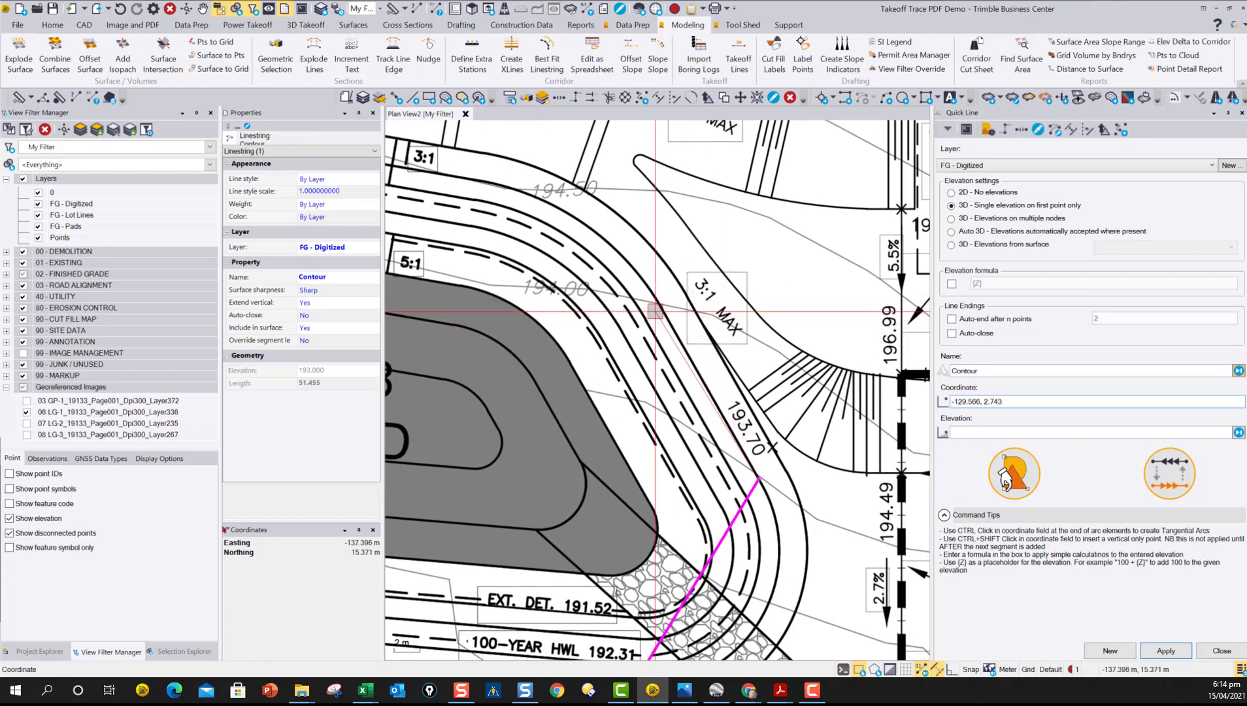
pyautogui.scroll(3, 657, 310)
pyautogui.scroll(2, 661, 299)
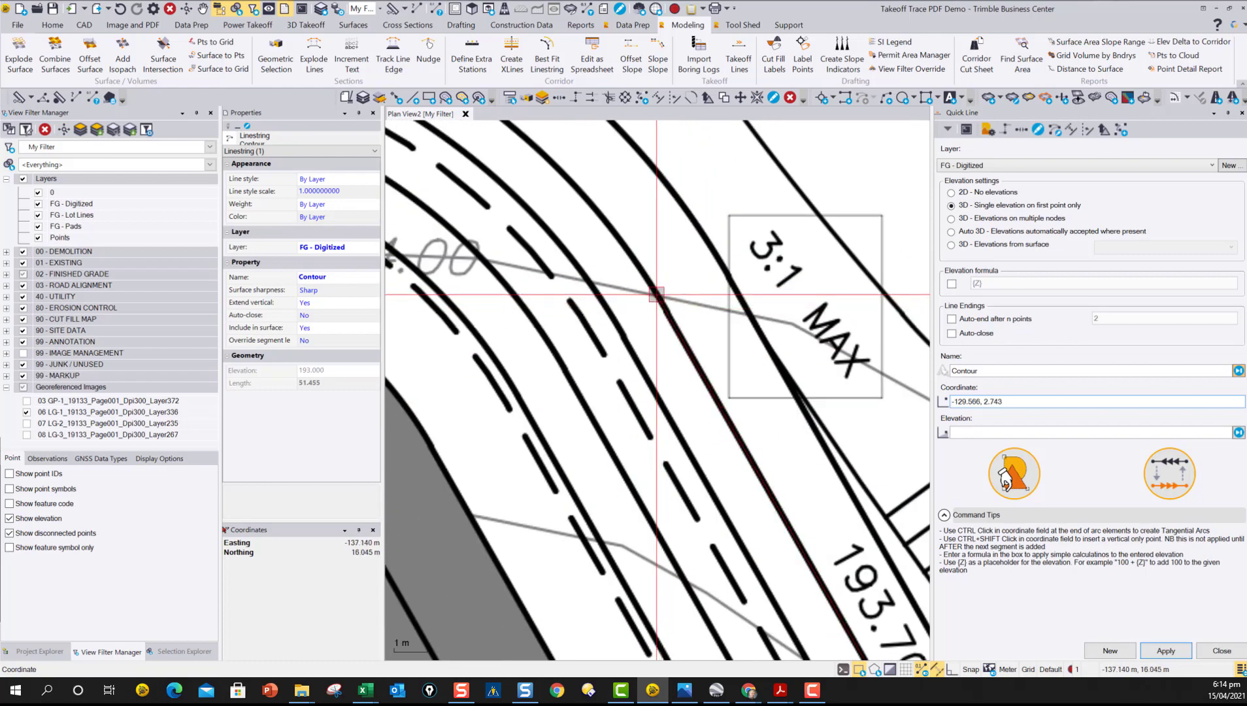
pyautogui.click(657, 295)
pyautogui.scroll(-3, 615, 278)
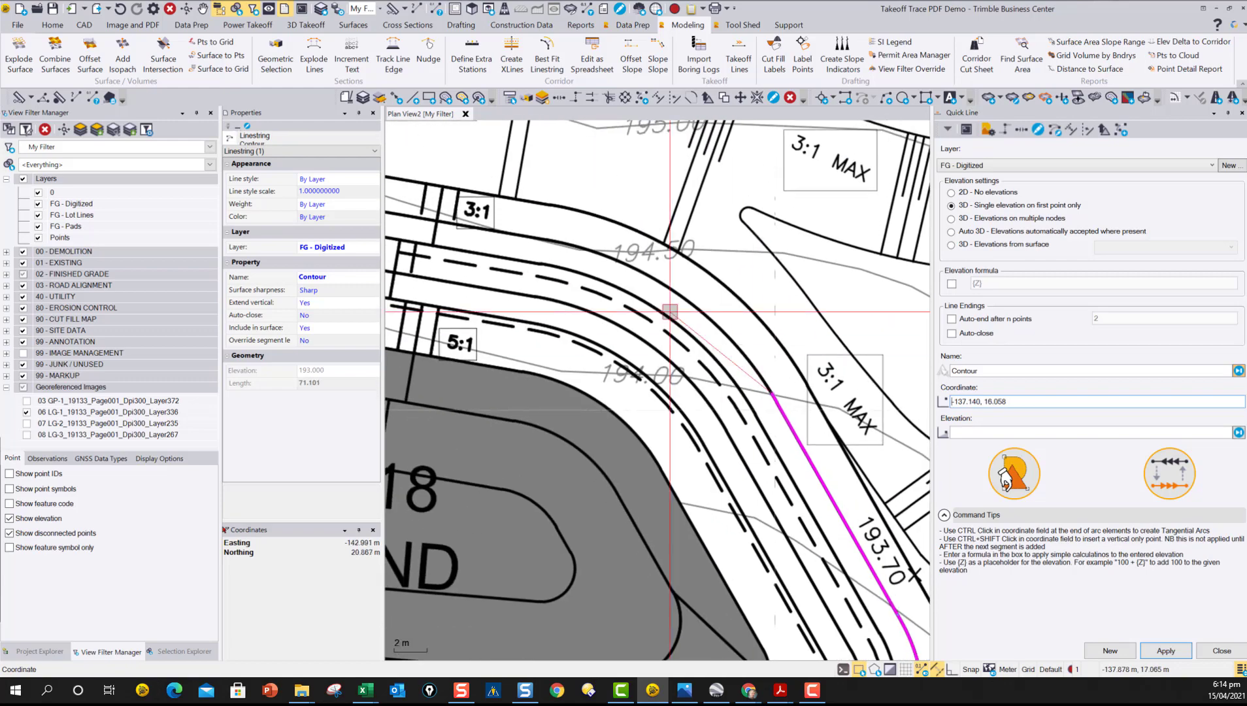
pyautogui.moveTo(573, 261); pyautogui.dragTo(664, 289, button='middle')
pyautogui.scroll(2, 608, 284)
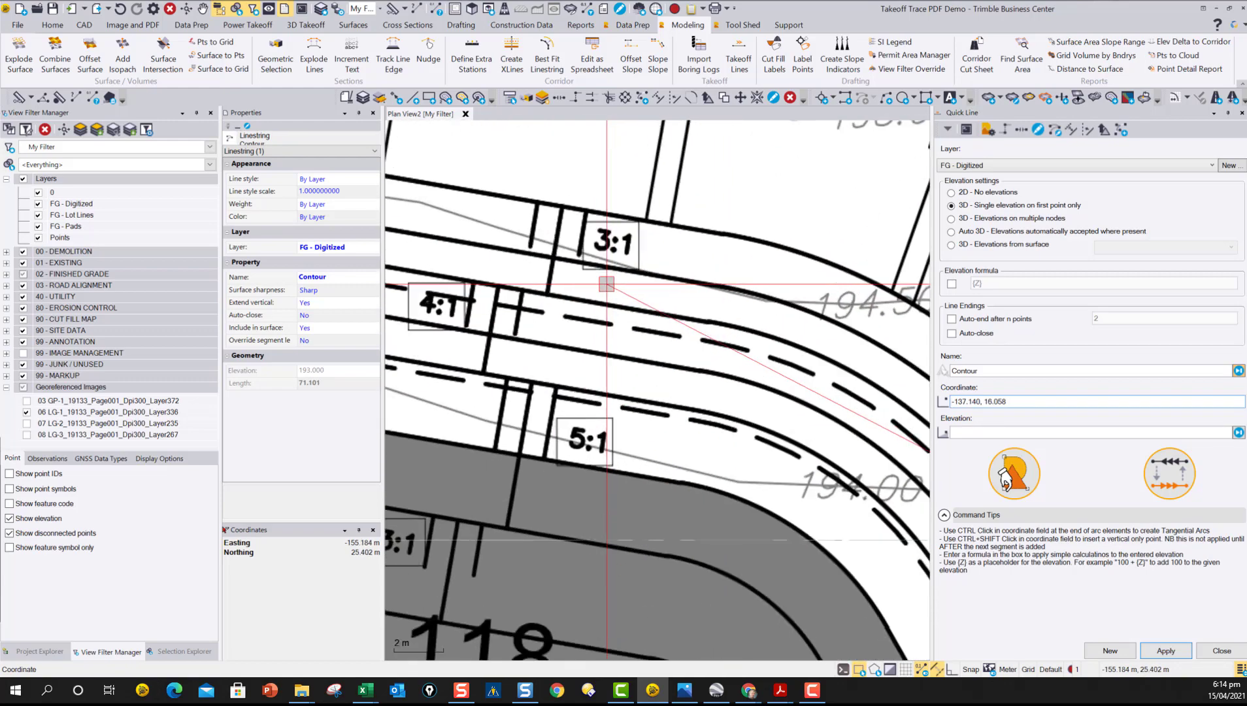
pyautogui.click(706, 280)
# Step: Continue the 193.00 contour west along the pond's north side and fit the northwest bend as a tangential arc to its far end
pyautogui.scroll(-4, 706, 281)
pyautogui.scroll(6, 608, 246)
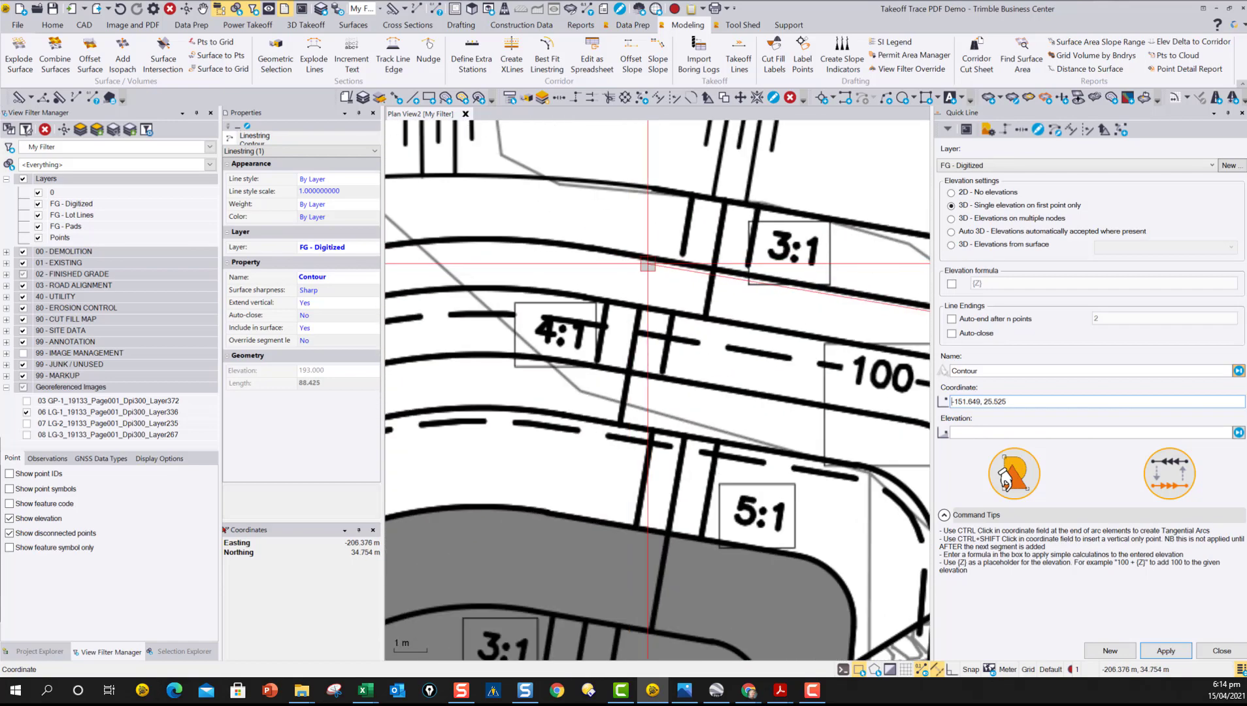
pyautogui.click(608, 247)
pyautogui.scroll(-3, 608, 247)
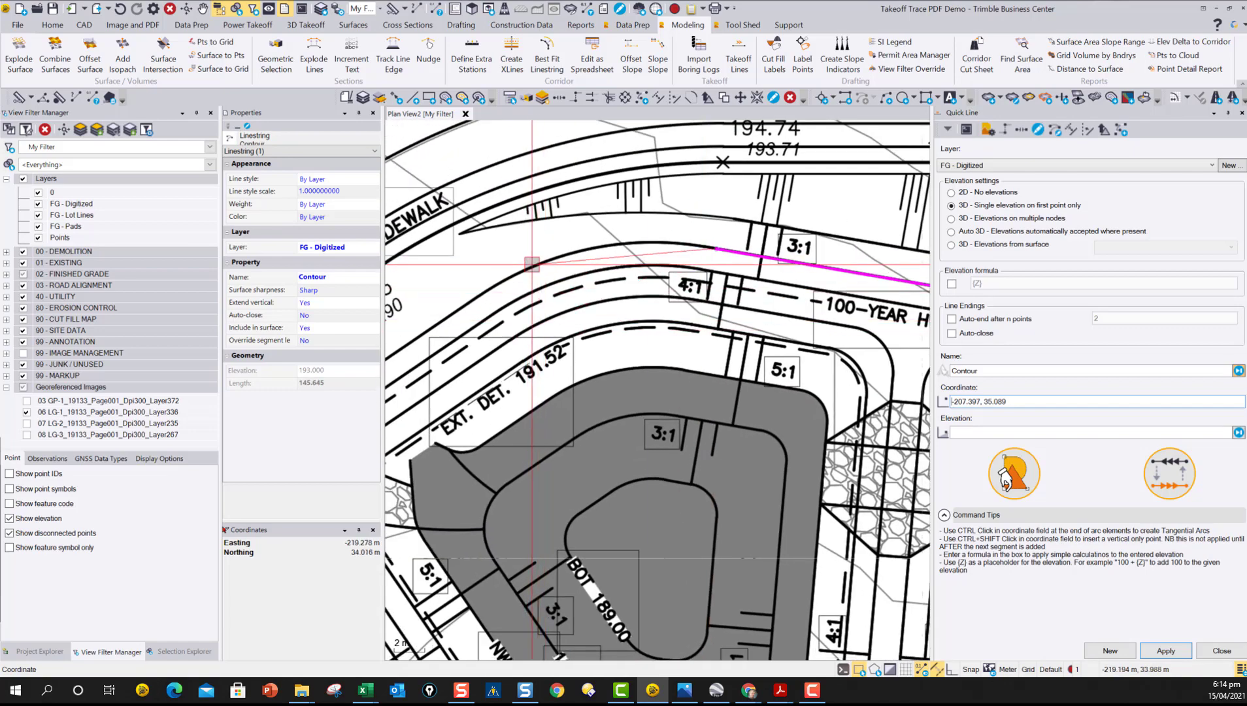
pyautogui.scroll(3, 531, 267)
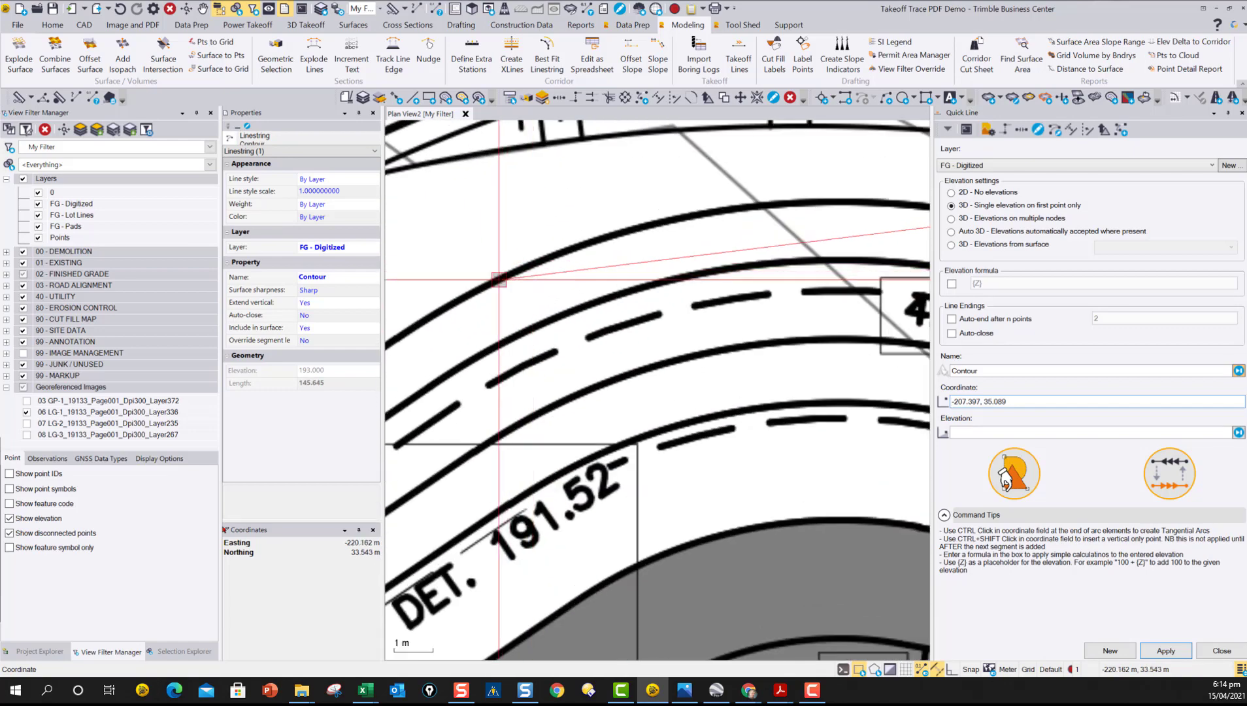
pyautogui.moveTo(543, 280); pyautogui.dragTo(684, 234, button='middle')
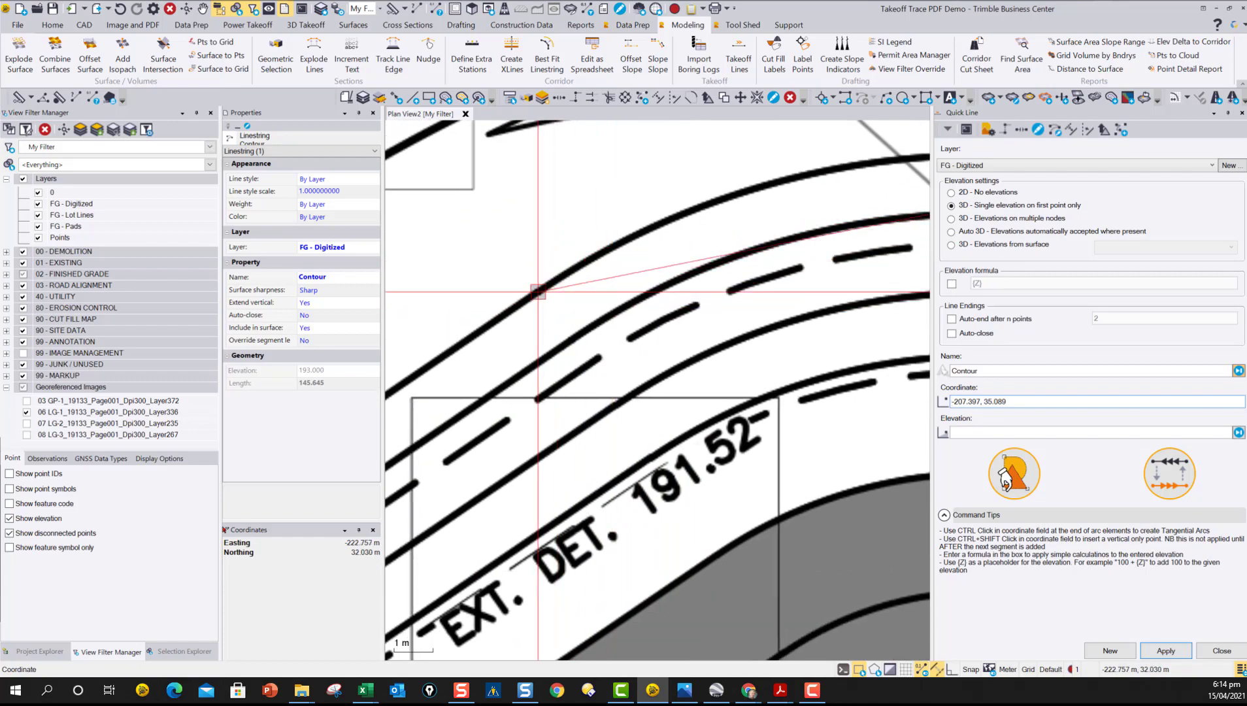
pyautogui.click(590, 289)
pyautogui.scroll(-3, 591, 289)
pyautogui.scroll(3, 549, 348)
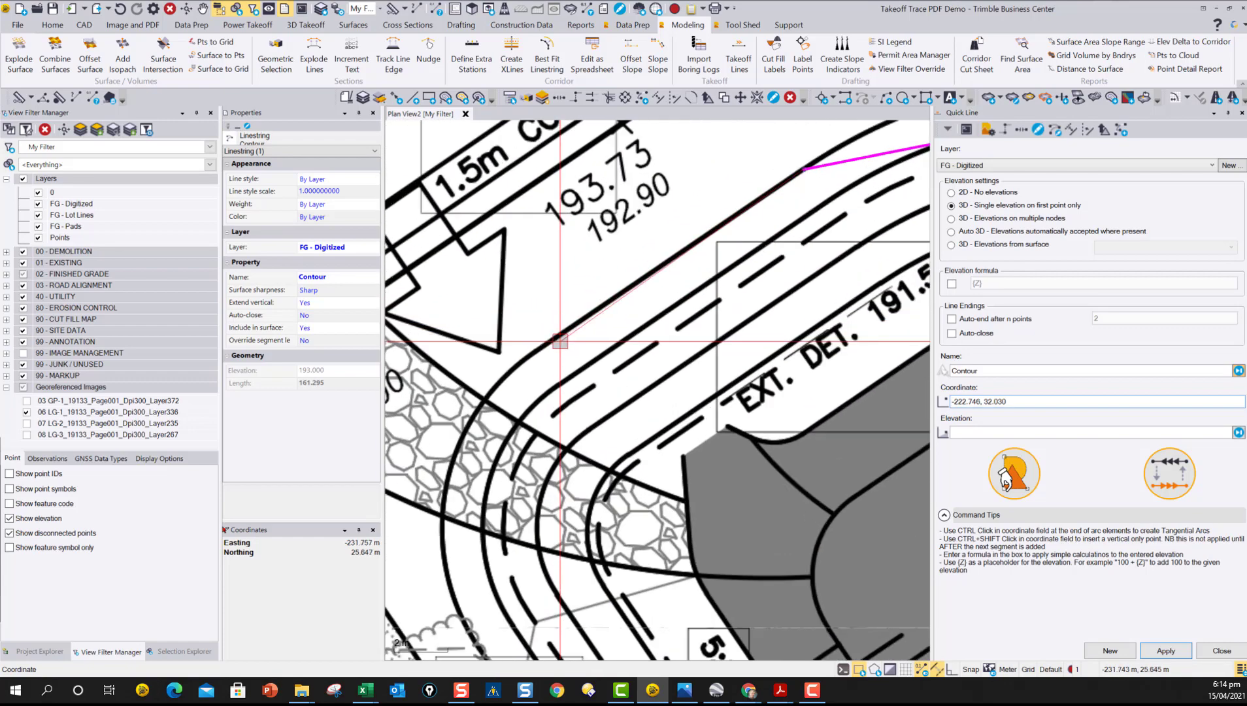
# Step: Trace the 193.00 contour southwest to the pond's west bend and around that bend to its far end
pyautogui.click(530, 349)
pyautogui.scroll(-3, 542, 313)
pyautogui.scroll(3, 518, 497)
pyautogui.scroll(1, 519, 497)
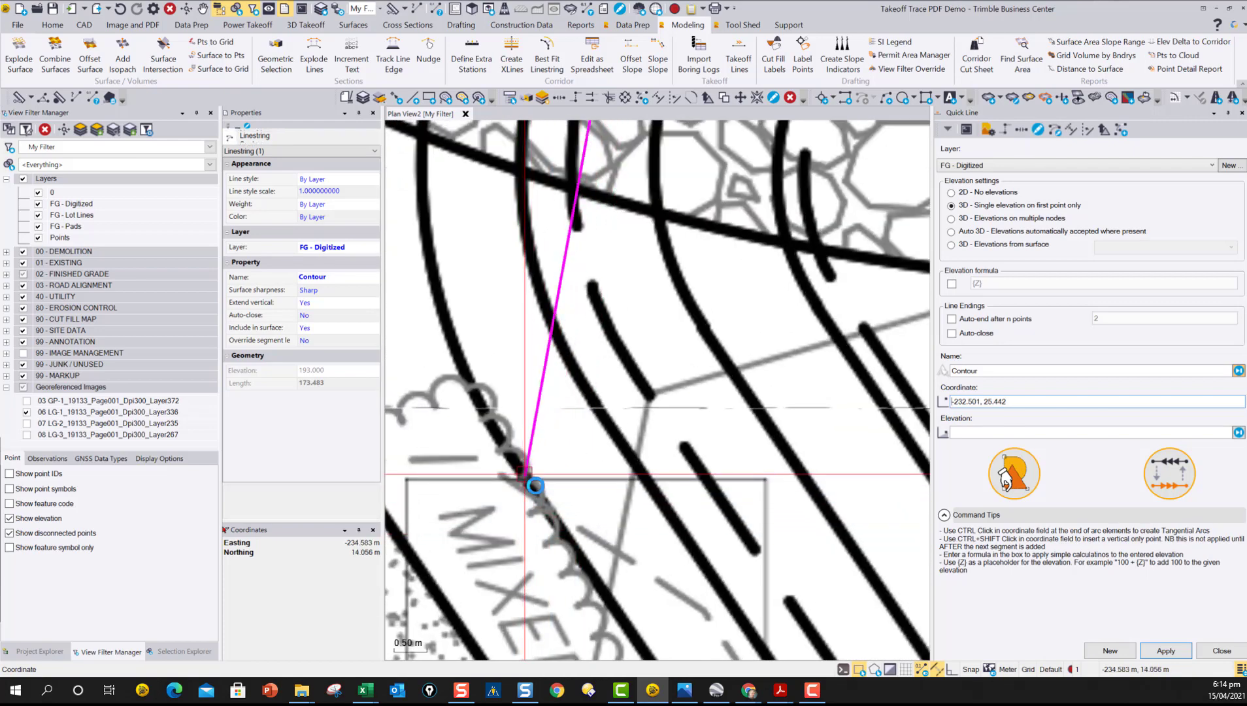
pyautogui.click(543, 491)
pyautogui.scroll(-3, 542, 492)
pyautogui.scroll(1, 611, 388)
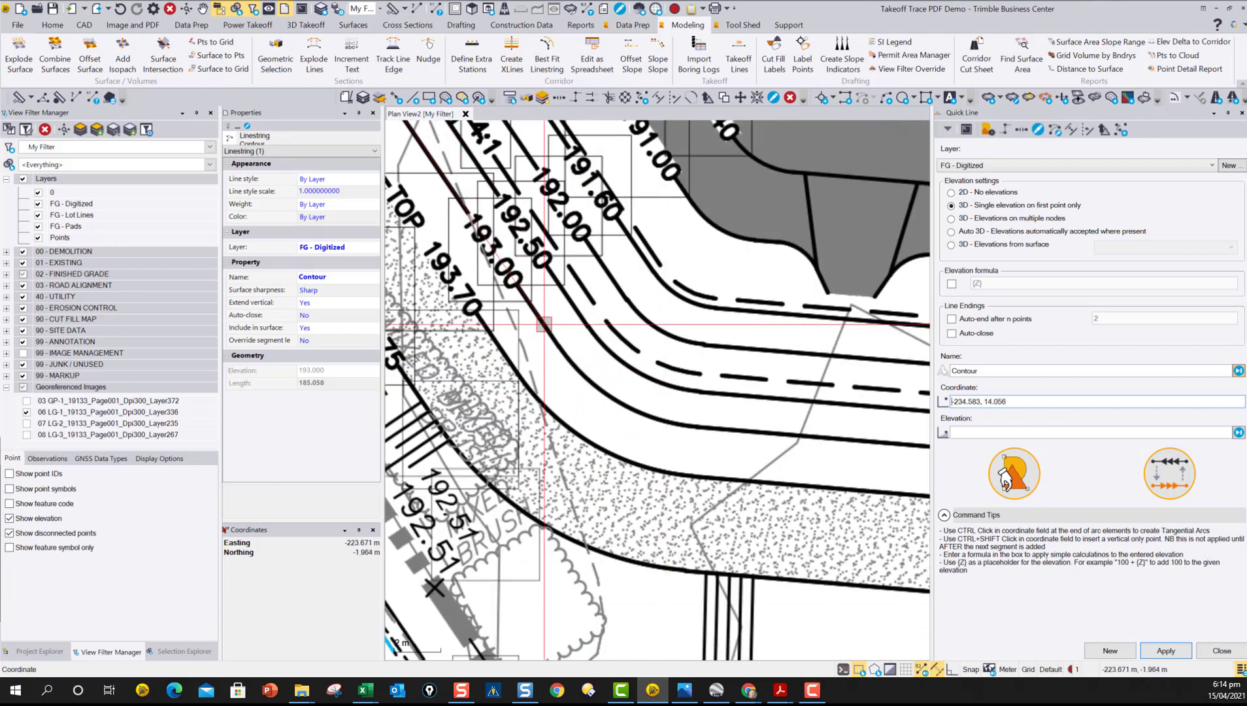
# Step: Continue the 193.00 contour past its label to the pond's southwest bend and on to the far end of that bend
pyautogui.scroll(1, 544, 323)
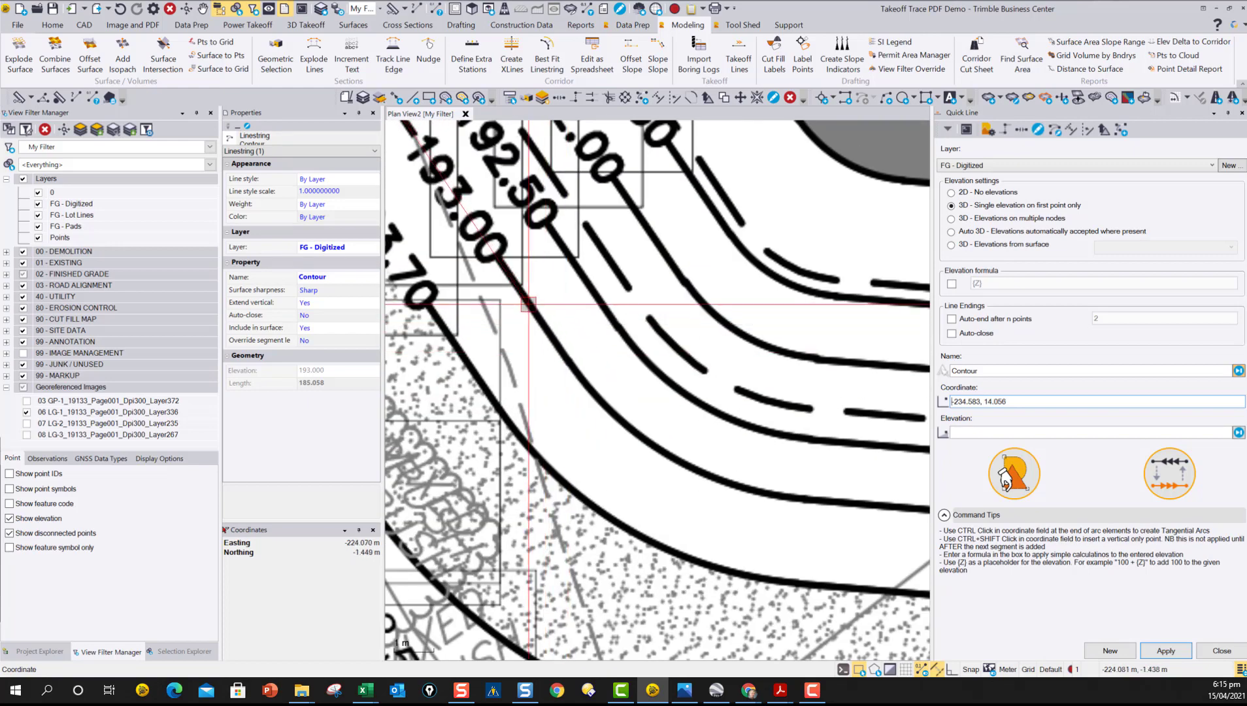
pyautogui.click(567, 360)
pyautogui.scroll(-2, 588, 392)
pyautogui.scroll(3, 647, 402)
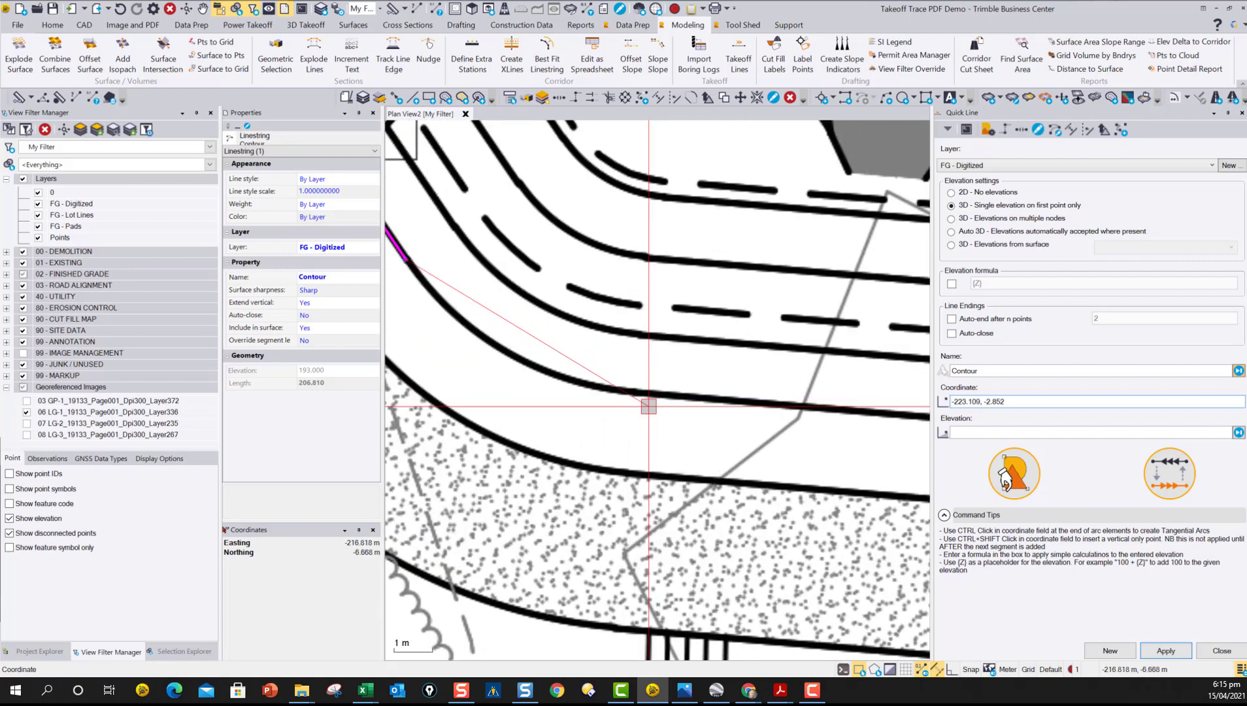
pyautogui.scroll(-1, 643, 398)
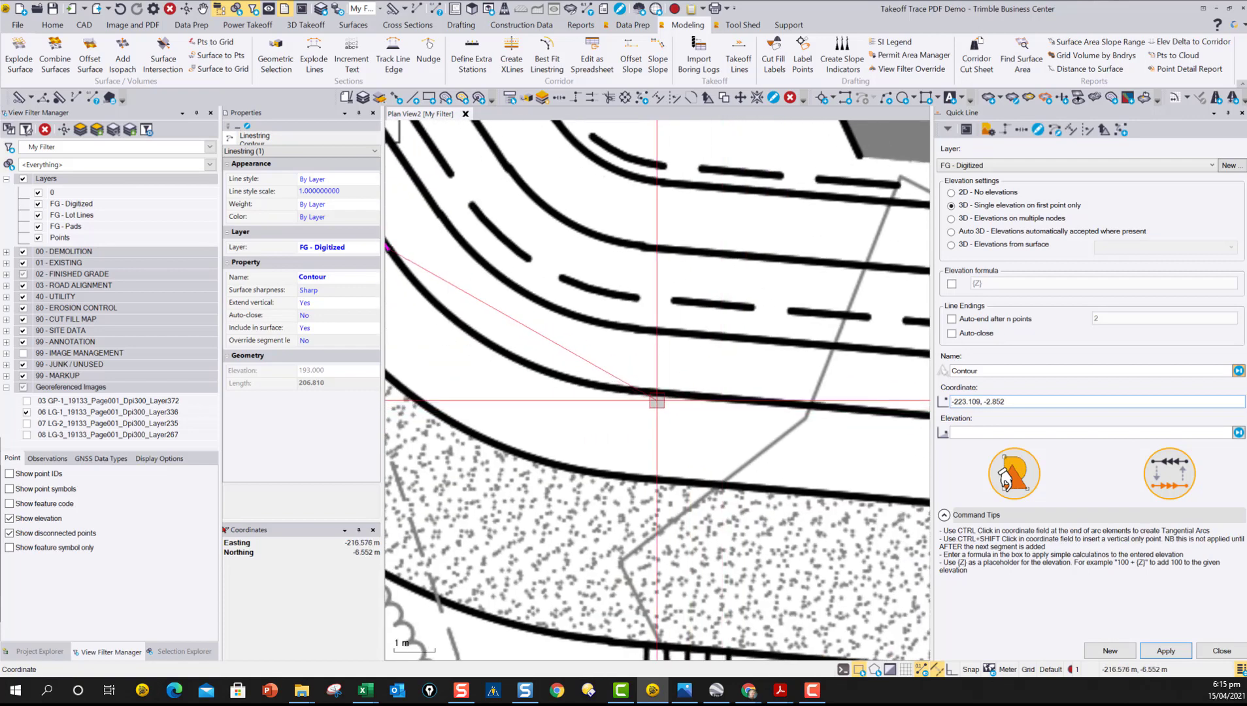
pyautogui.click(653, 392)
pyautogui.scroll(-4, 715, 412)
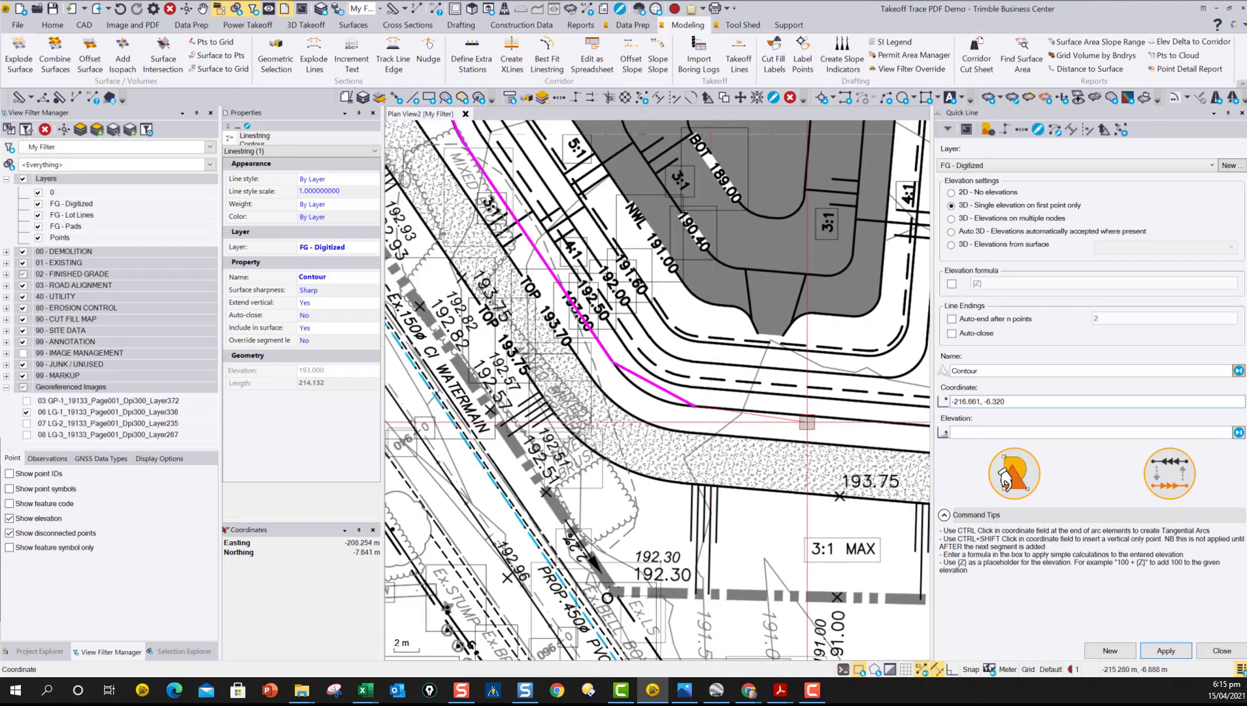
# Step: Close the 193.00 contour along the pond's south side at its starting point beside the 193.00 label
pyautogui.moveTo(925, 439); pyautogui.dragTo(735, 396, button='middle')
pyautogui.scroll(3, 735, 397)
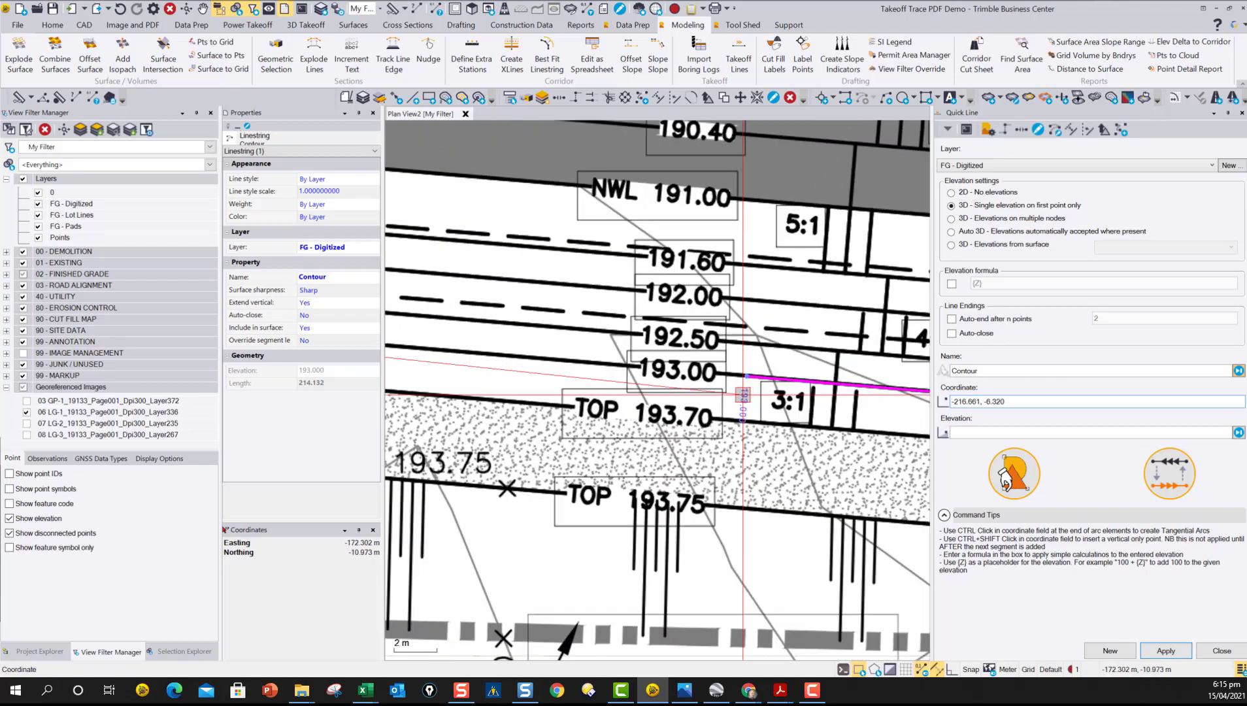
pyautogui.click(748, 364)
pyautogui.scroll(-5, 747, 364)
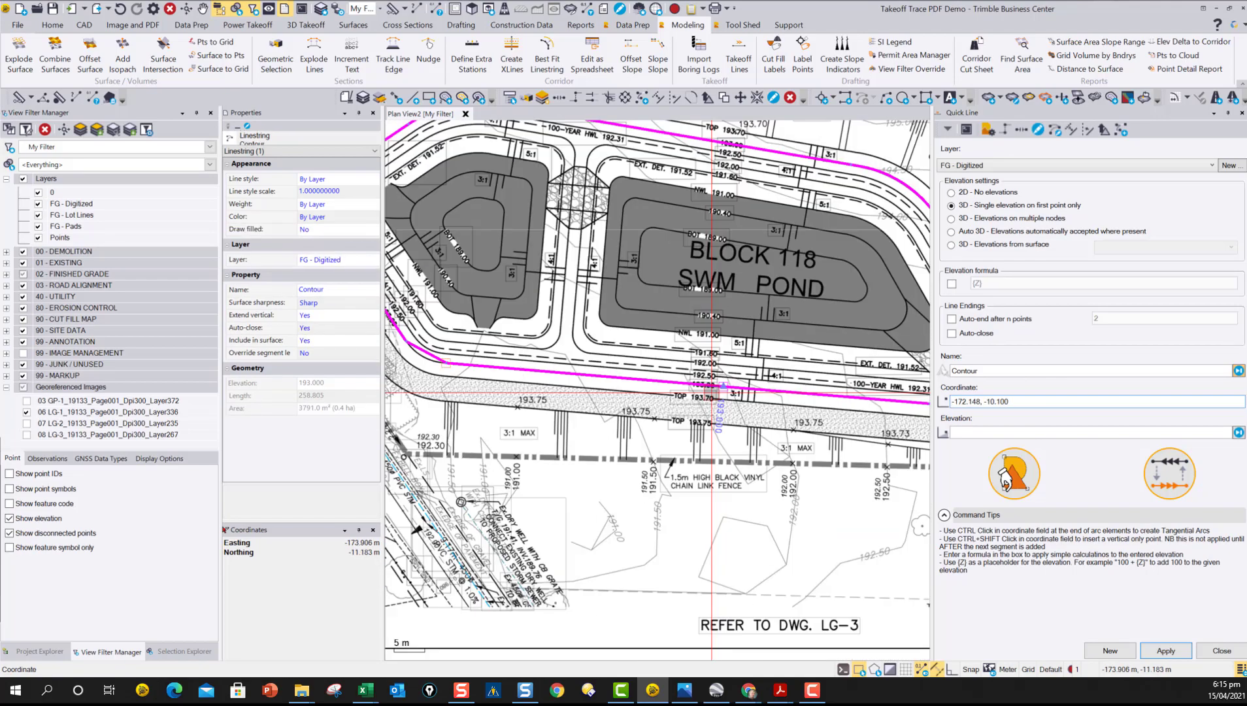
pyautogui.scroll(4, 569, 373)
pyautogui.scroll(-4, 520, 314)
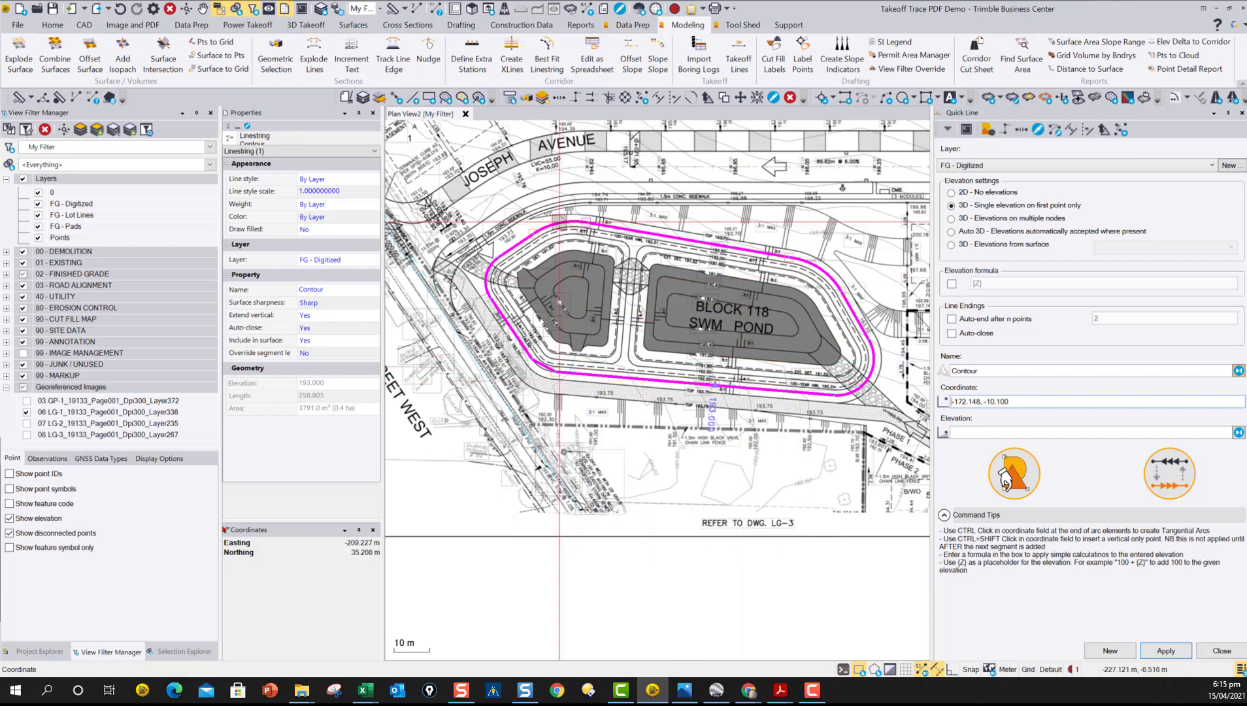
# Step: Adjust the contour's vertex at the west end of the southeast bend so the arc follows the plotted 193.00 line
pyautogui.scroll(5, 868, 379)
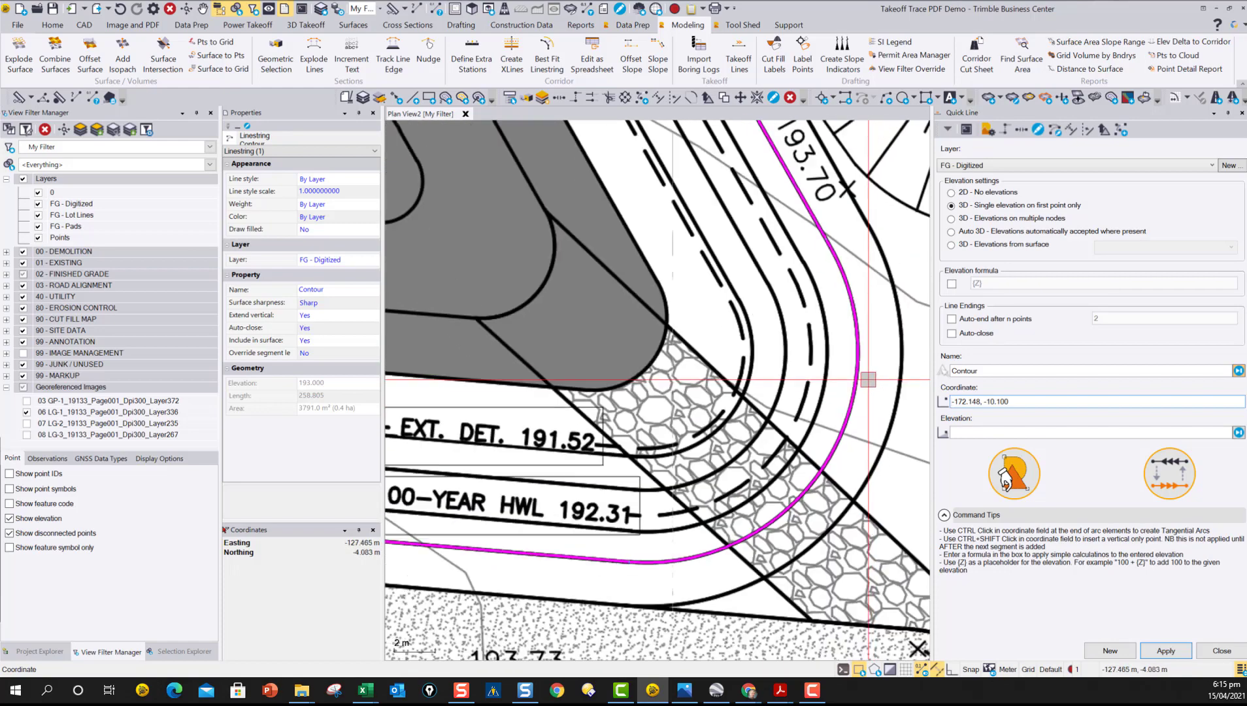
pyautogui.scroll(3, 868, 380)
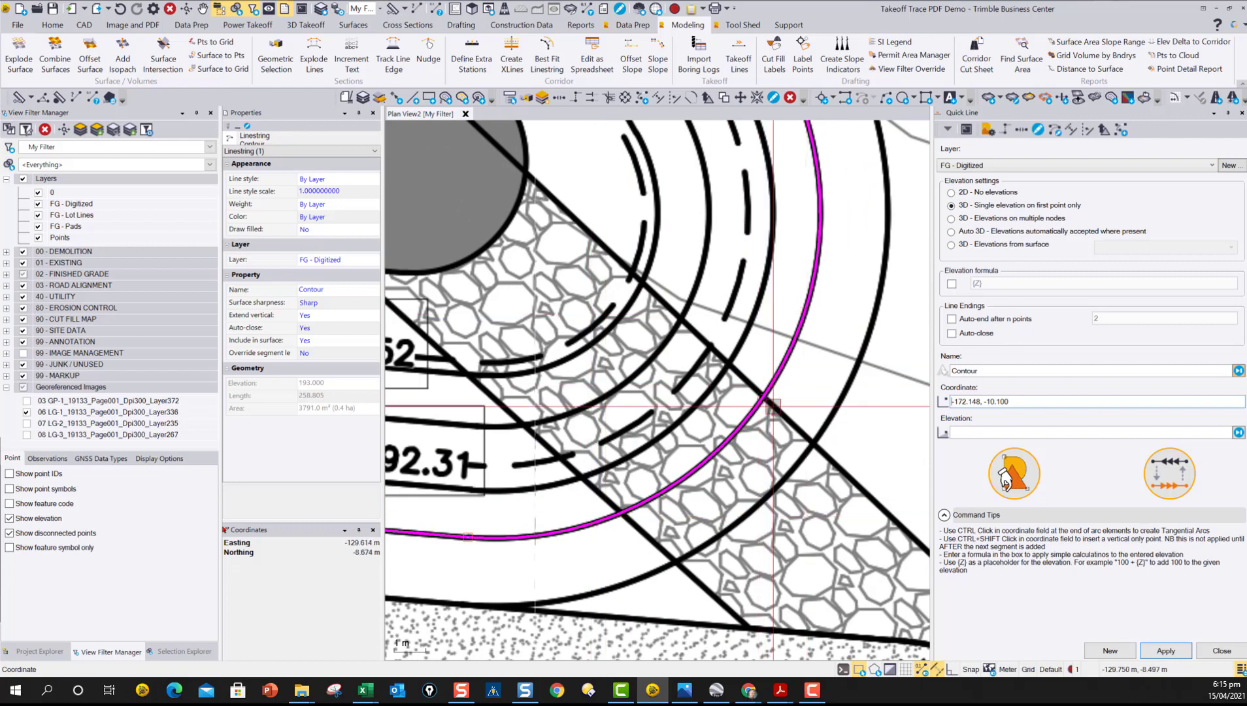
pyautogui.scroll(-2, 771, 409)
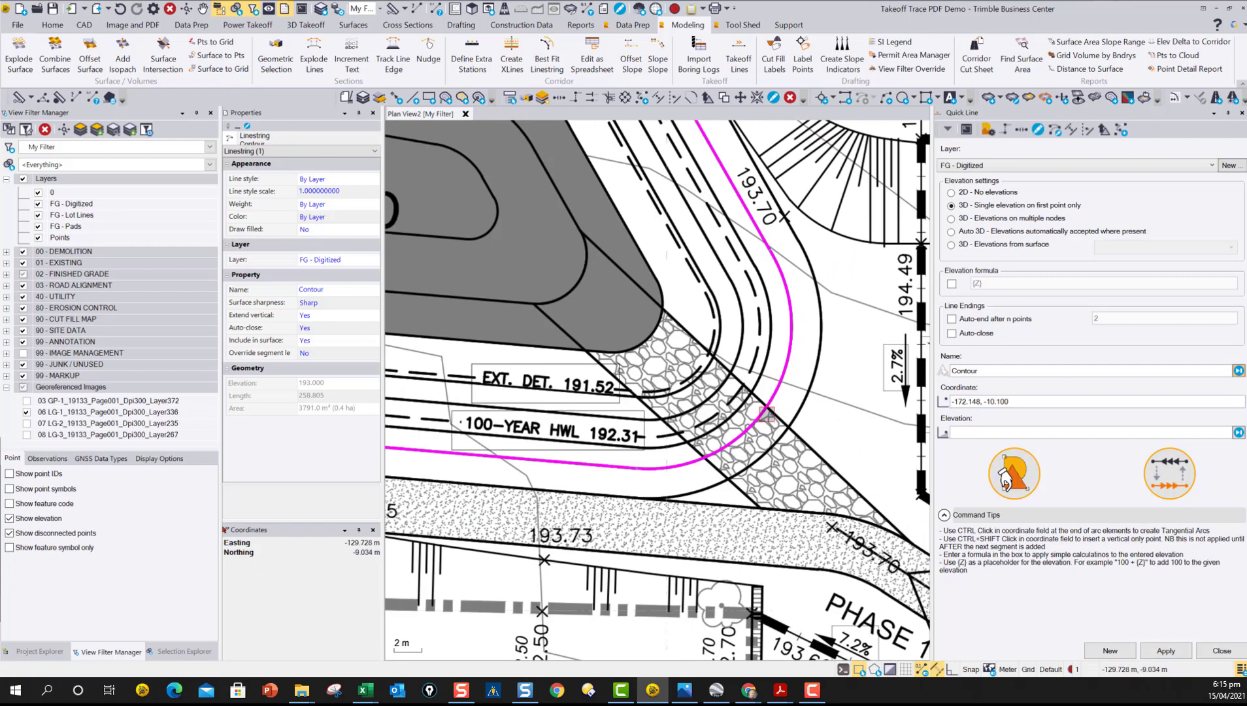
pyautogui.click(768, 408)
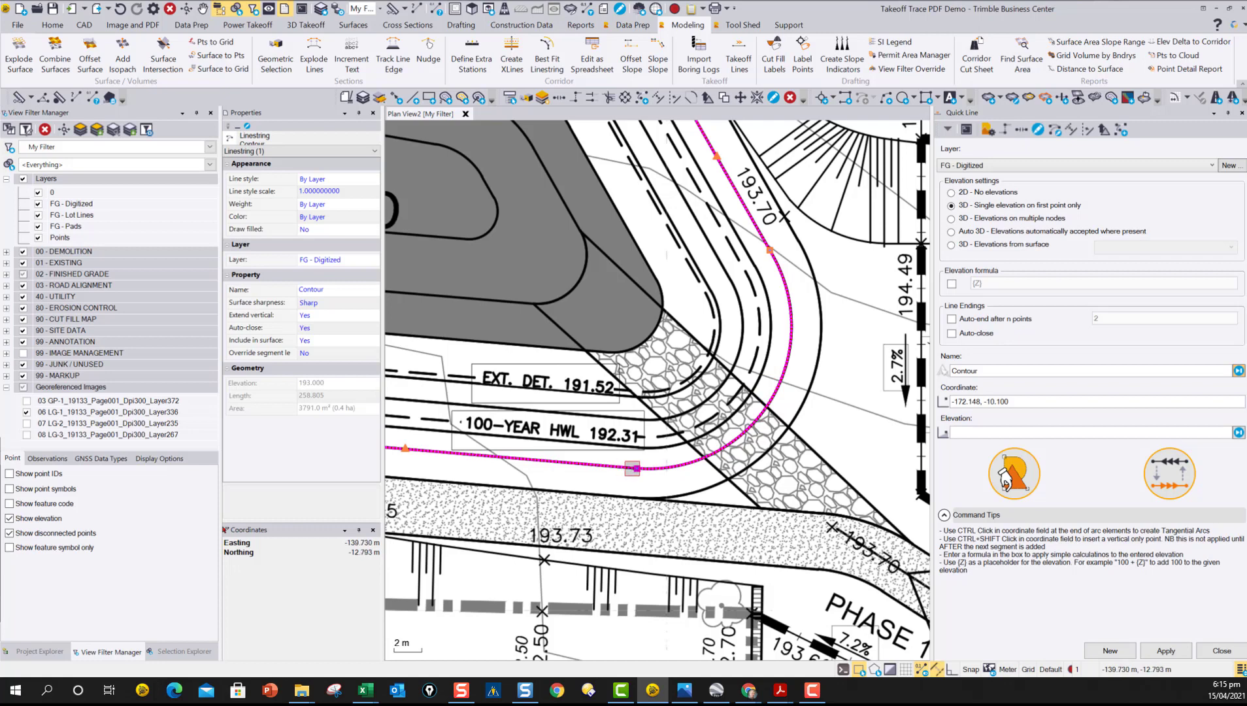
pyautogui.click(633, 468)
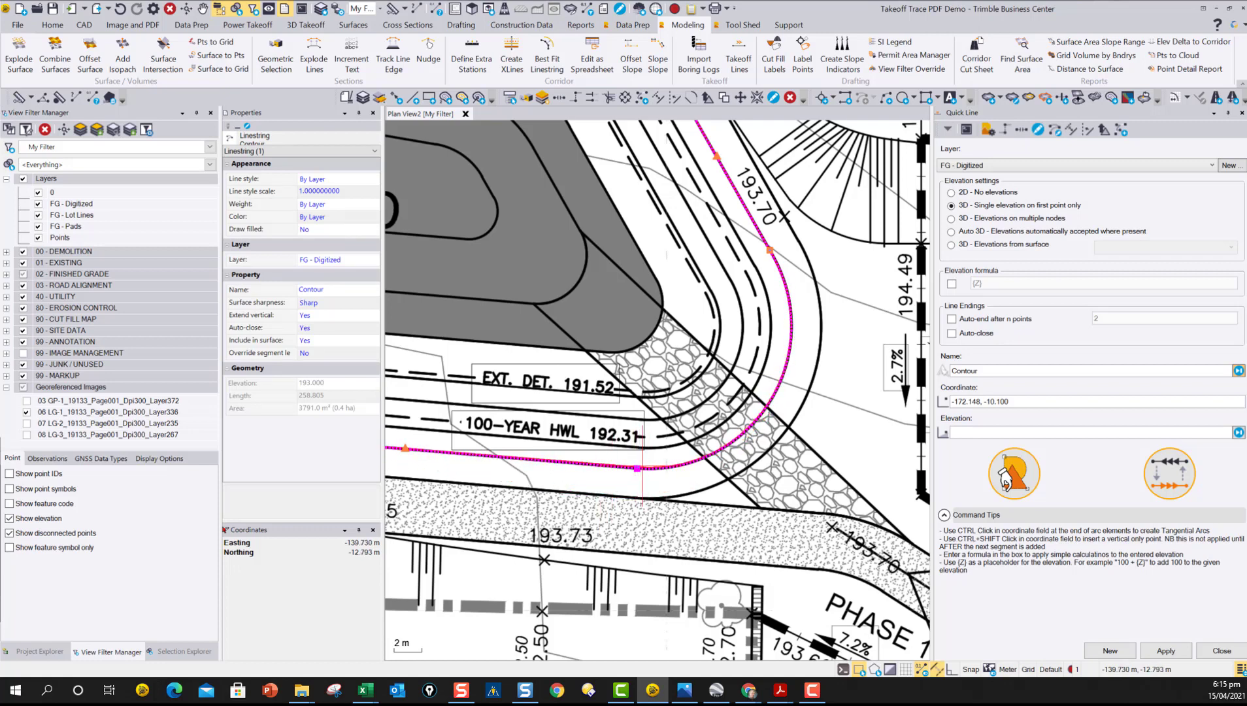
pyautogui.click(639, 468)
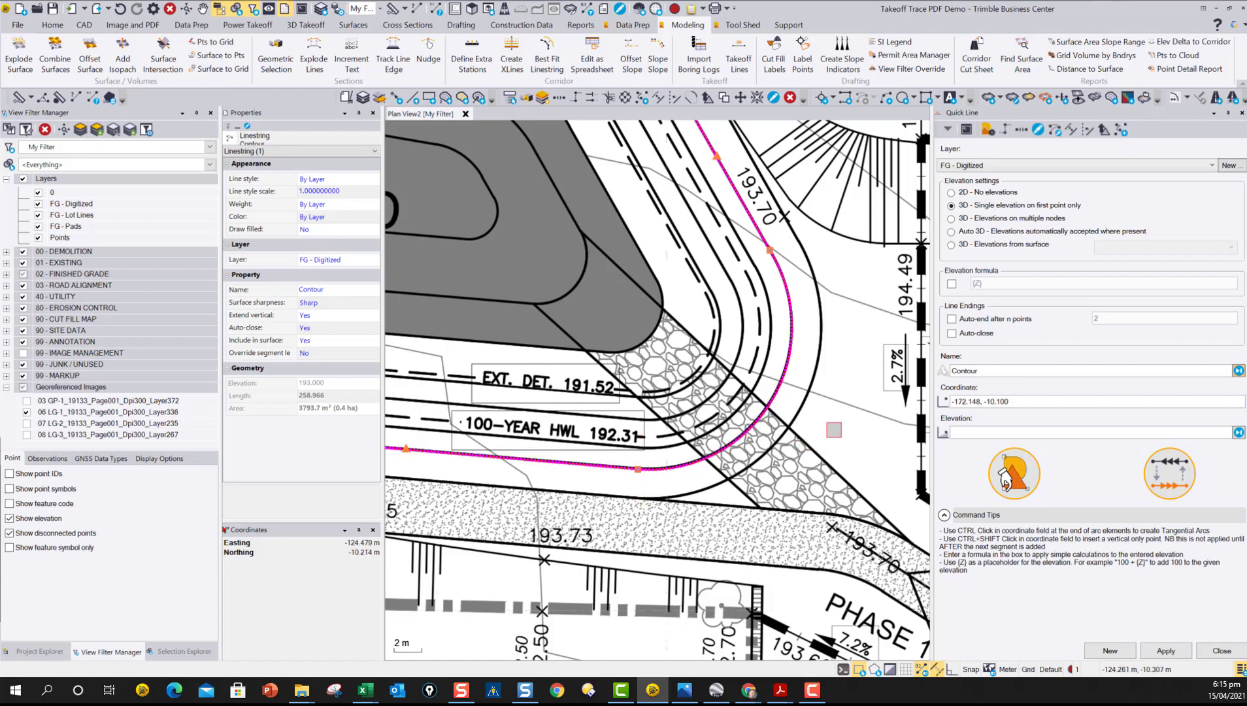
pyautogui.scroll(-4, 663, 470)
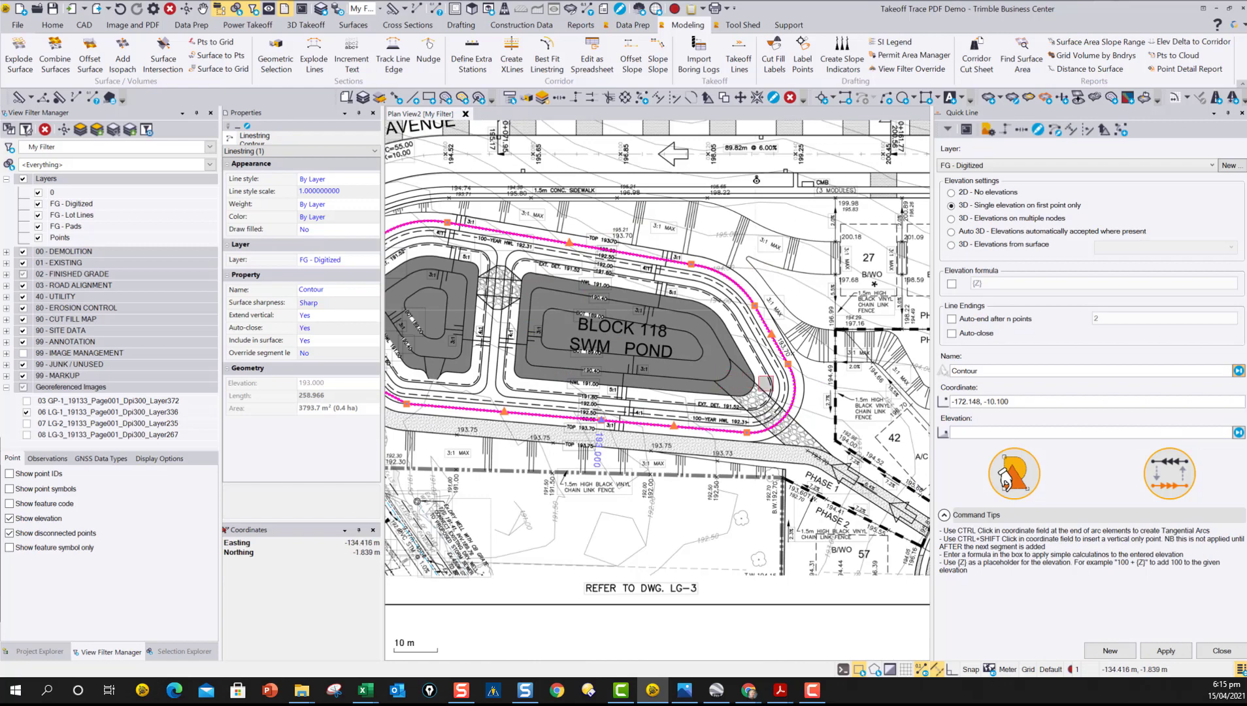
# Step: Hide the 06 LG-1 georeferenced image and display 08 LG-3 in its place, leaving 07 LG-2 hidden
pyautogui.moveTo(749, 384); pyautogui.dragTo(581, 352, button='middle')
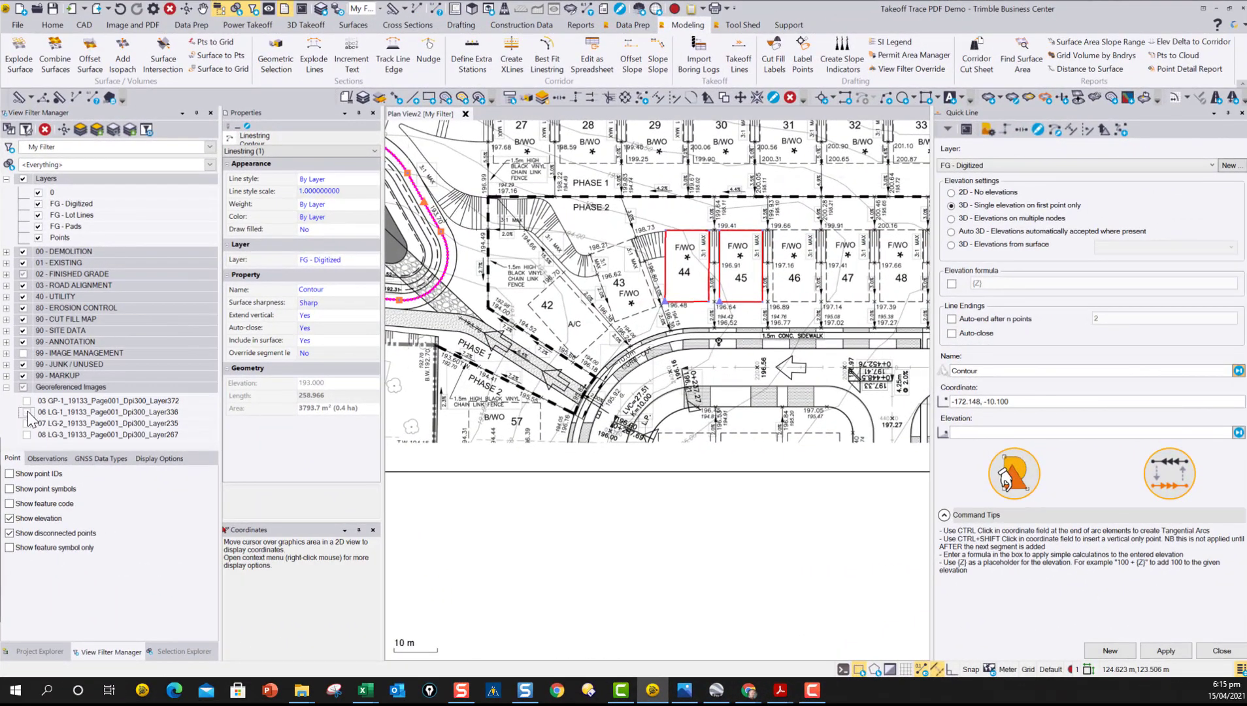
pyautogui.click(26, 412)
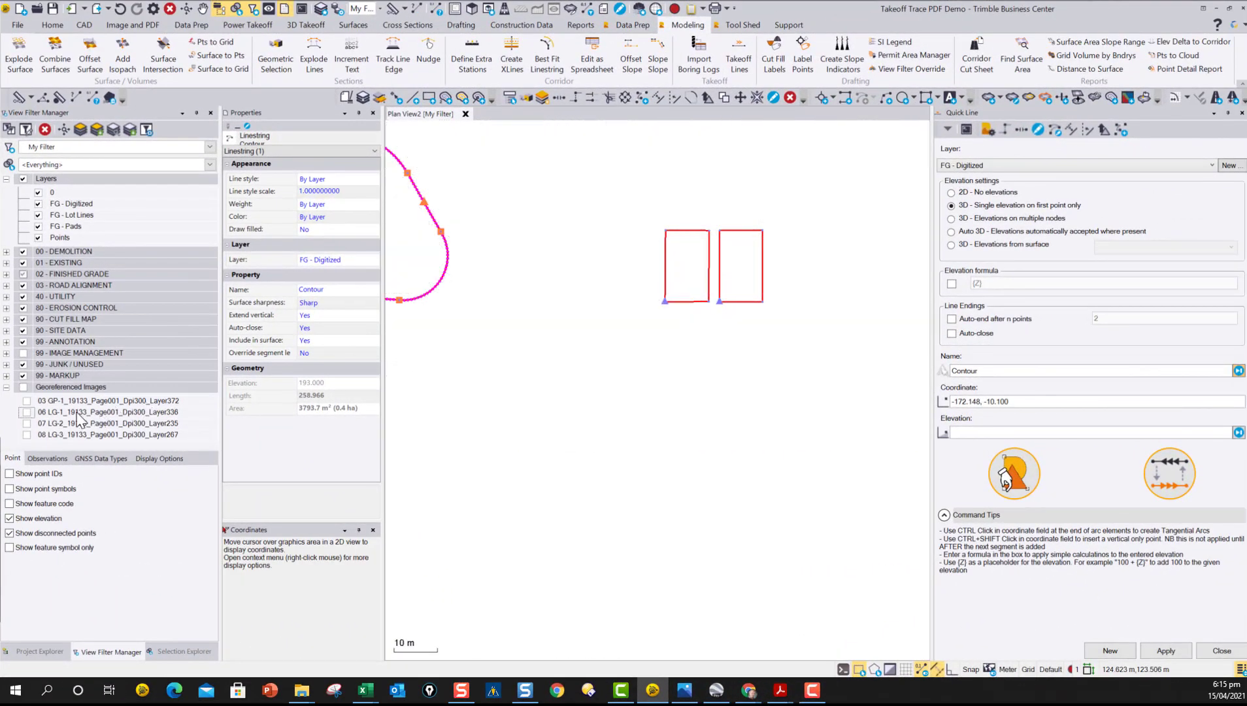
pyautogui.click(27, 423)
pyautogui.click(27, 434)
pyautogui.click(27, 423)
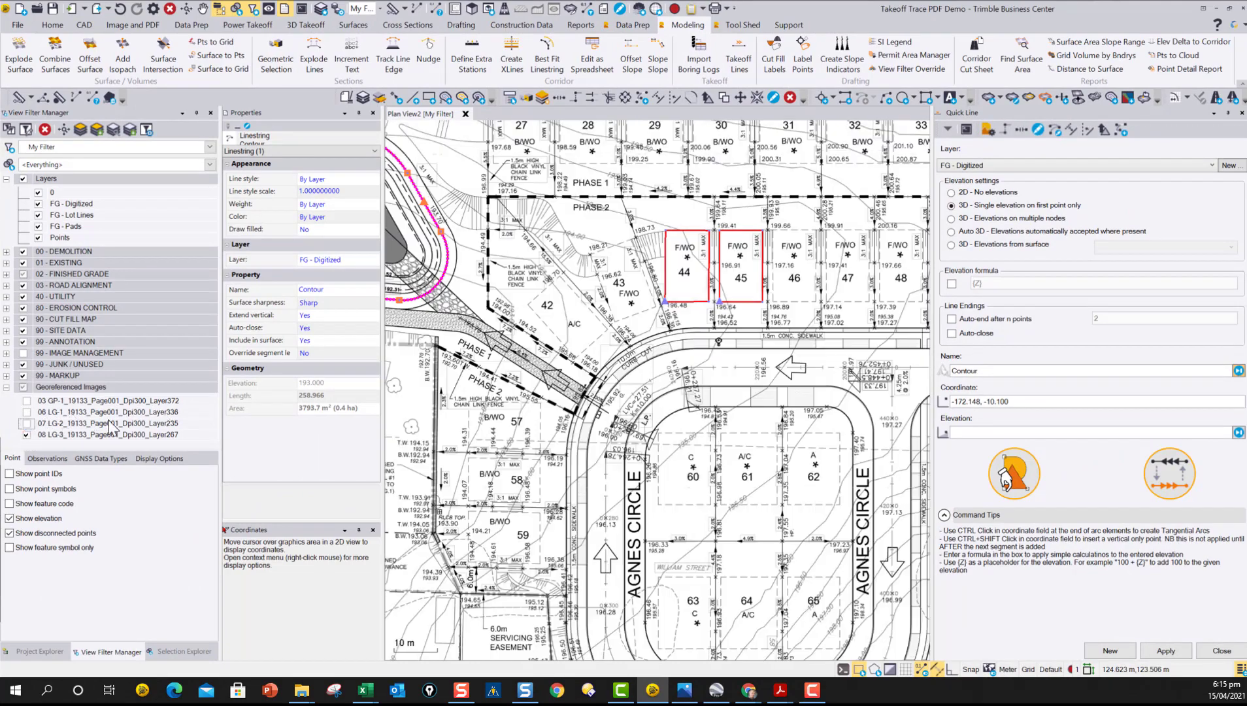
# Step: Examine the road centreline spot elevations around Agnes Circle on the LG-3 plan
pyautogui.scroll(-3, 600, 365)
pyautogui.moveTo(600, 365); pyautogui.dragTo(677, 366, button='middle')
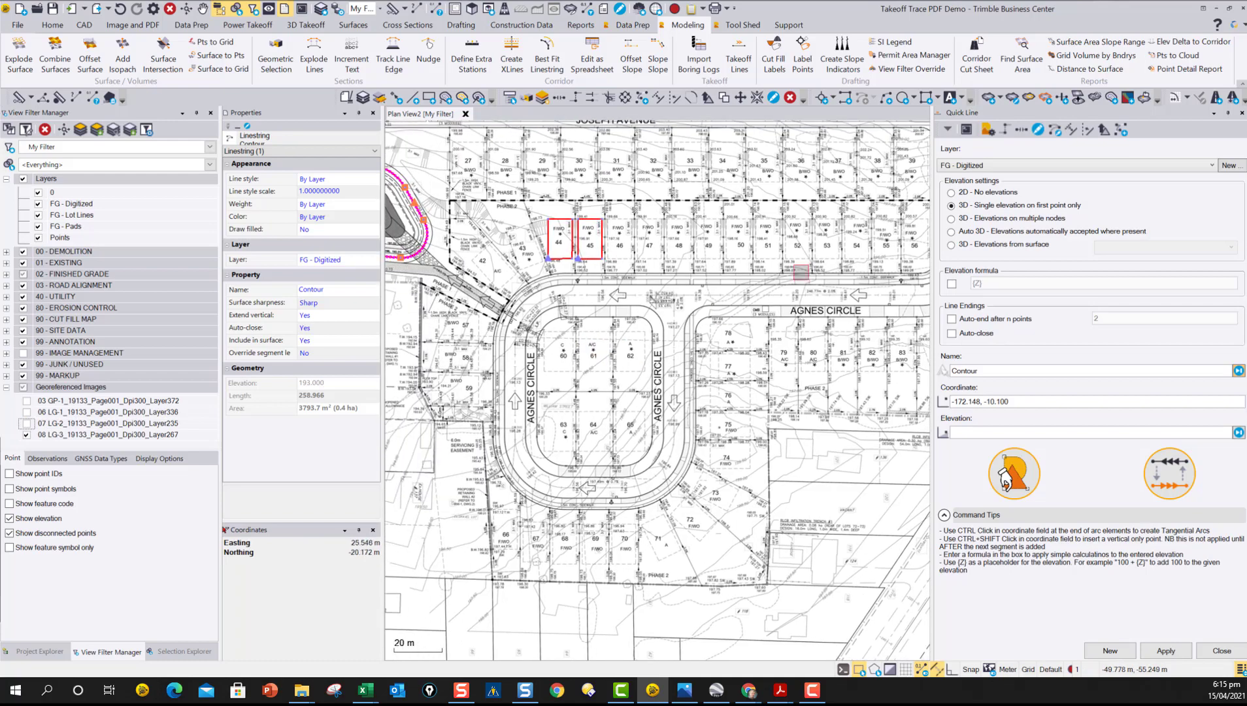
pyautogui.scroll(5, 580, 458)
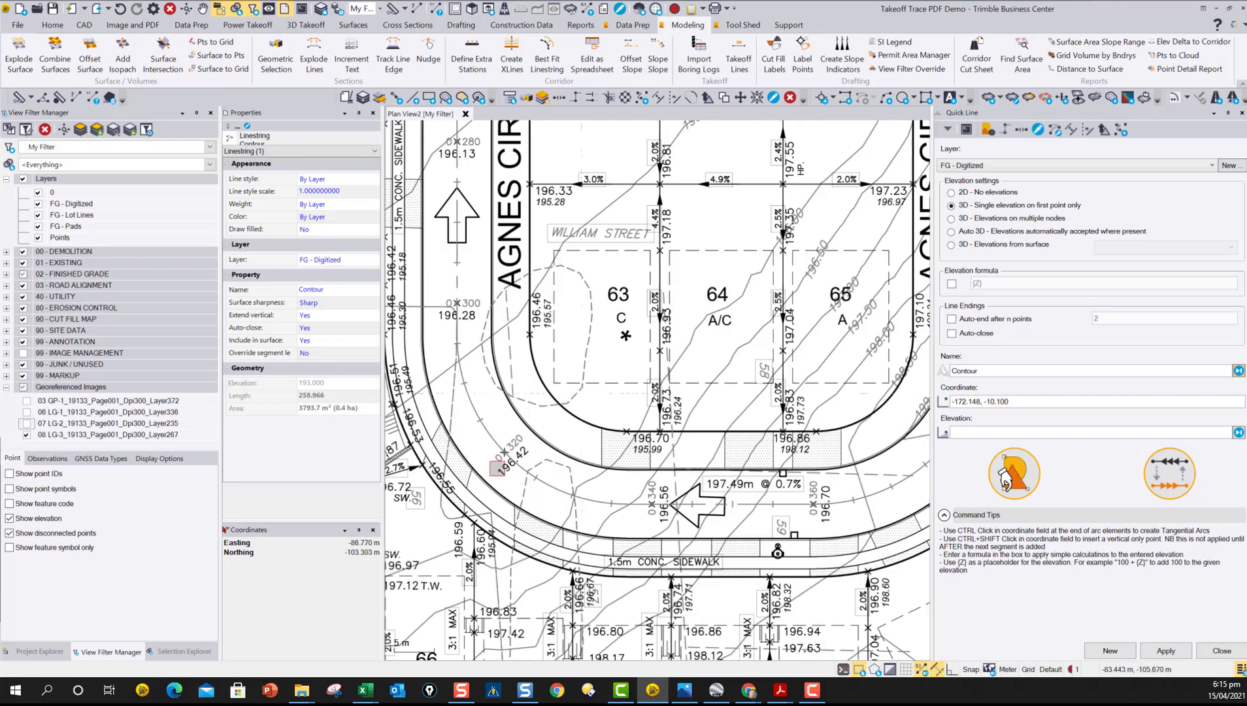
pyautogui.scroll(3, 494, 454)
pyautogui.scroll(-2, 528, 459)
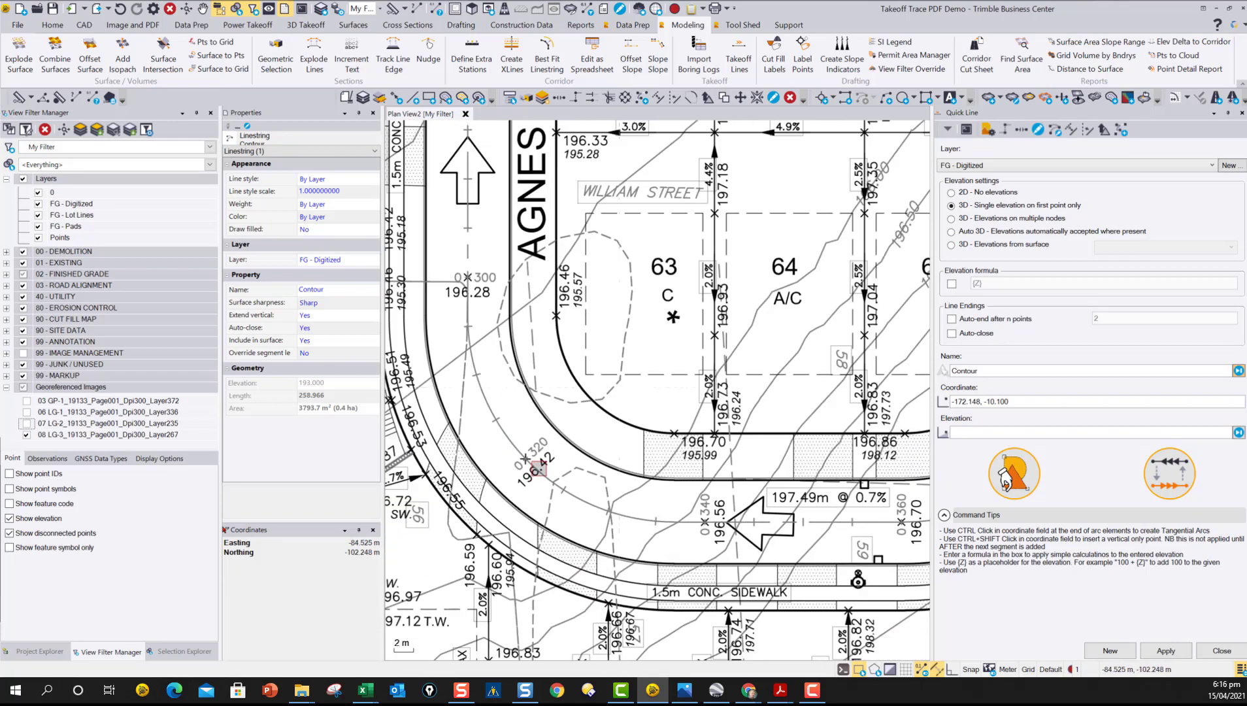
pyautogui.scroll(-3, 469, 288)
pyautogui.scroll(-3, 635, 384)
pyautogui.moveTo(741, 333); pyautogui.dragTo(557, 417, button='middle')
pyautogui.moveTo(805, 328); pyautogui.dragTo(689, 452, button='middle')
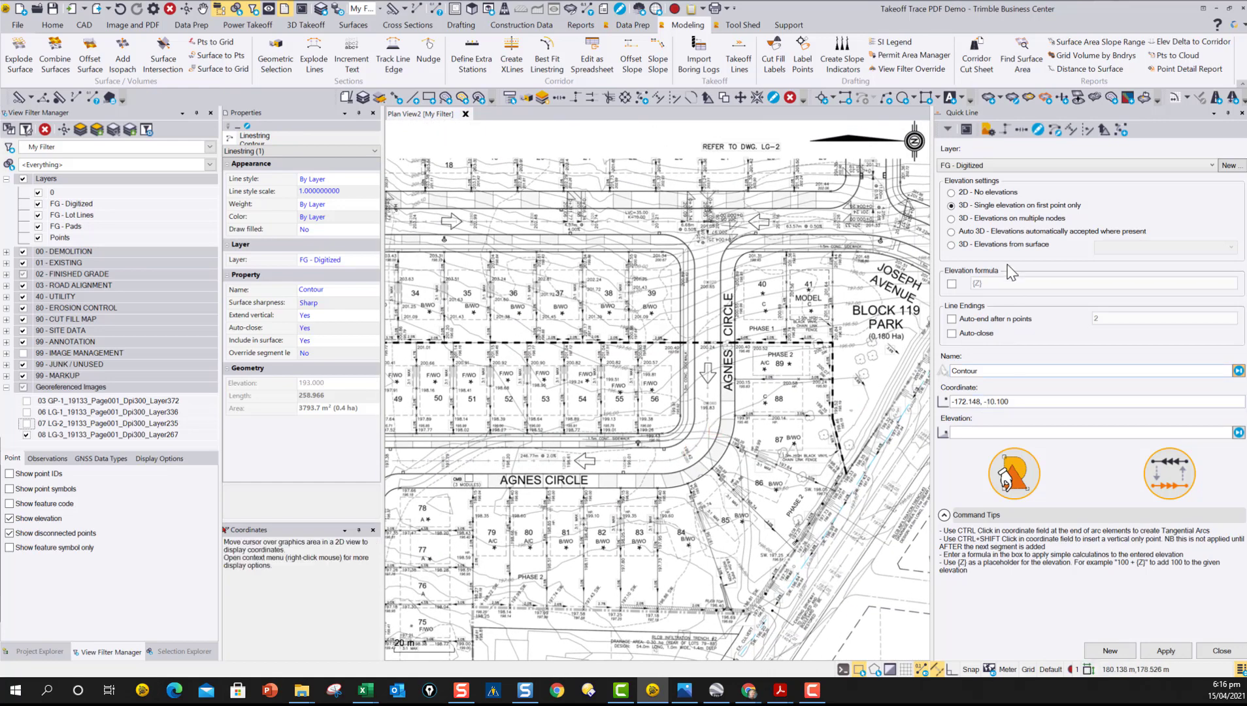
# Step: Switch the elevation setting to 3D - Elevations on multiple nodes and name the new line CL
pyautogui.click(952, 218)
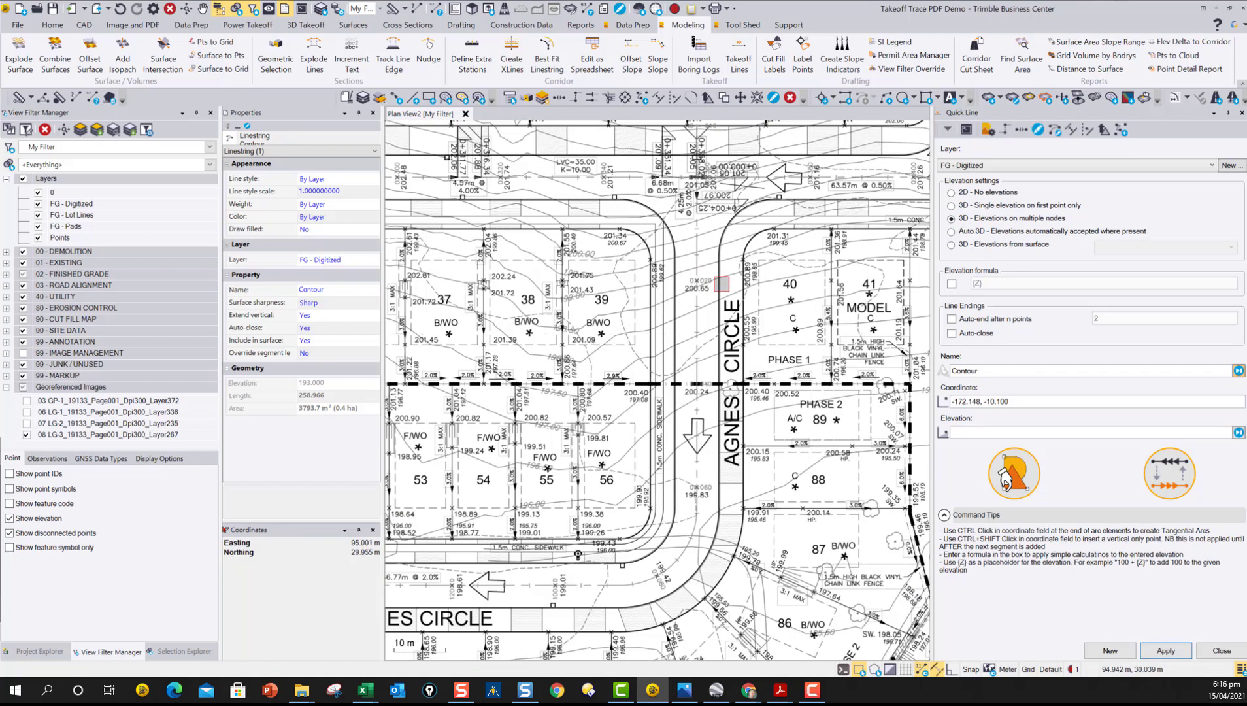
pyautogui.scroll(2, 722, 282)
pyautogui.scroll(2, 737, 231)
pyautogui.scroll(2, 706, 248)
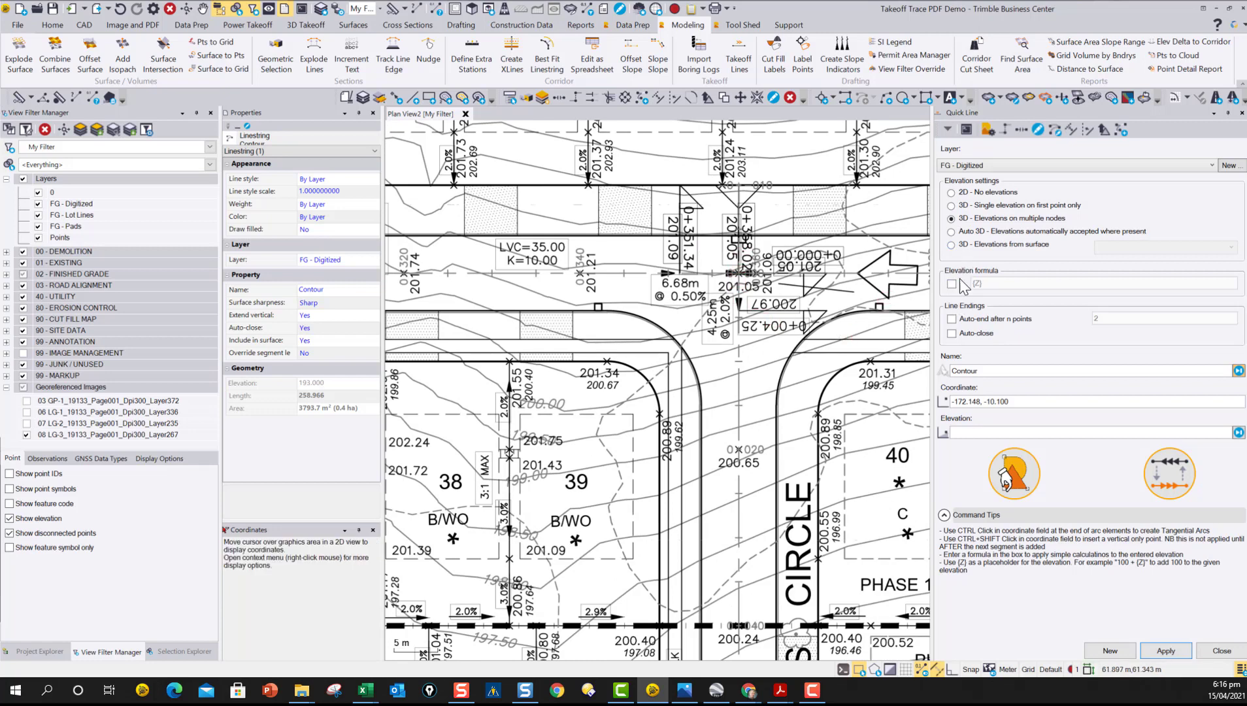
pyautogui.moveTo(978, 370); pyautogui.dragTo(911, 369)
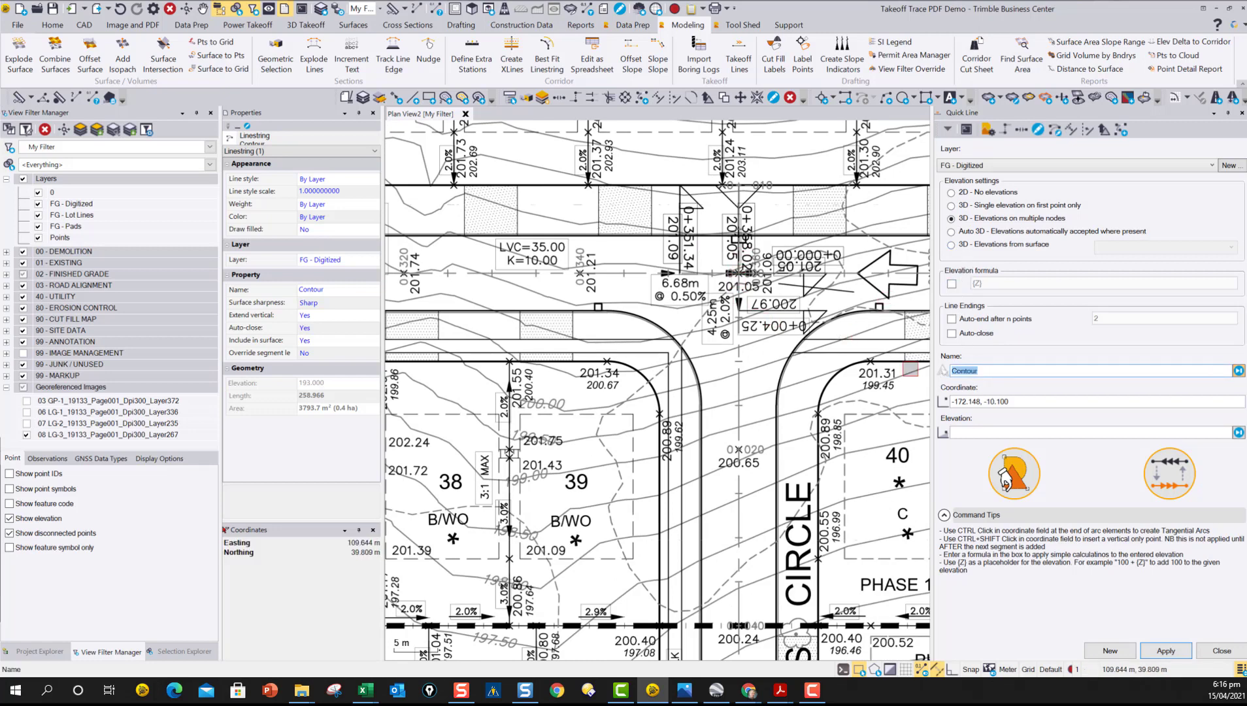
pyautogui.click(1039, 400)
# Step: Start the CL line at the centreline intersection at the north end of Agnes Circle with elevation 201.05
pyautogui.scroll(2, 743, 248)
pyautogui.moveTo(732, 210); pyautogui.dragTo(717, 274, button='middle')
pyautogui.scroll(4, 718, 274)
pyautogui.scroll(-4, 718, 273)
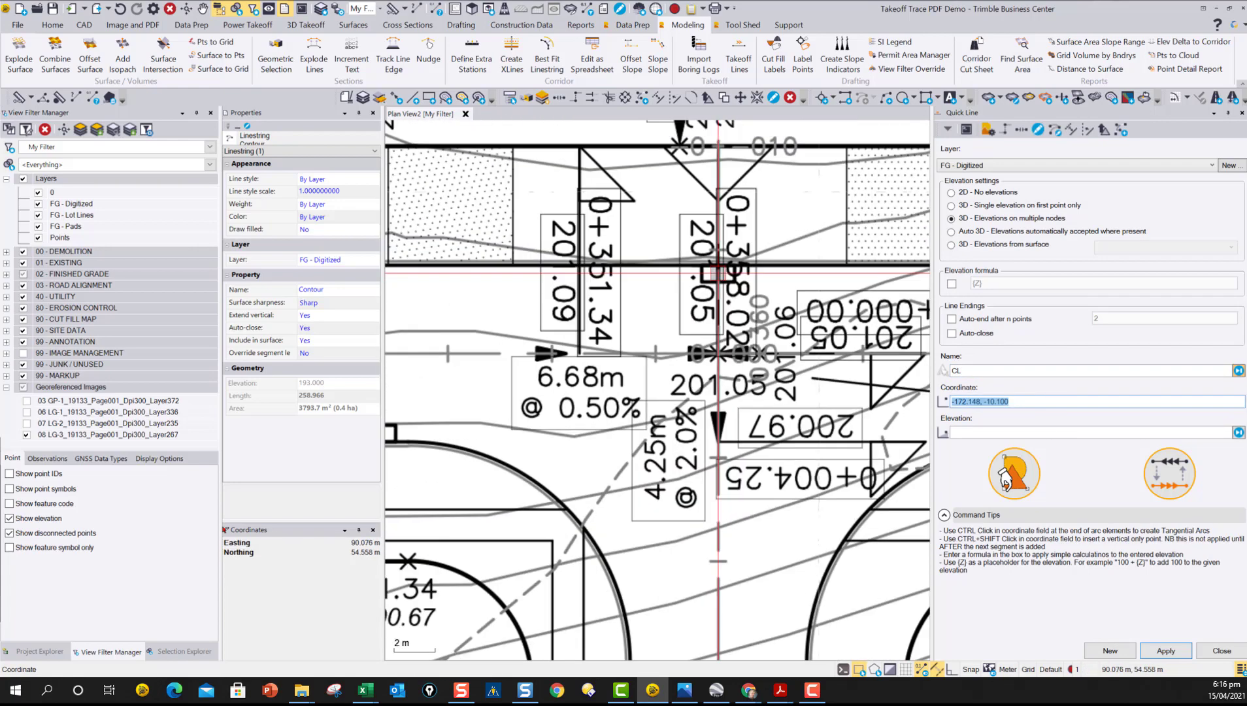
pyautogui.scroll(-2, 719, 366)
pyautogui.scroll(4, 719, 353)
pyautogui.scroll(2, 719, 353)
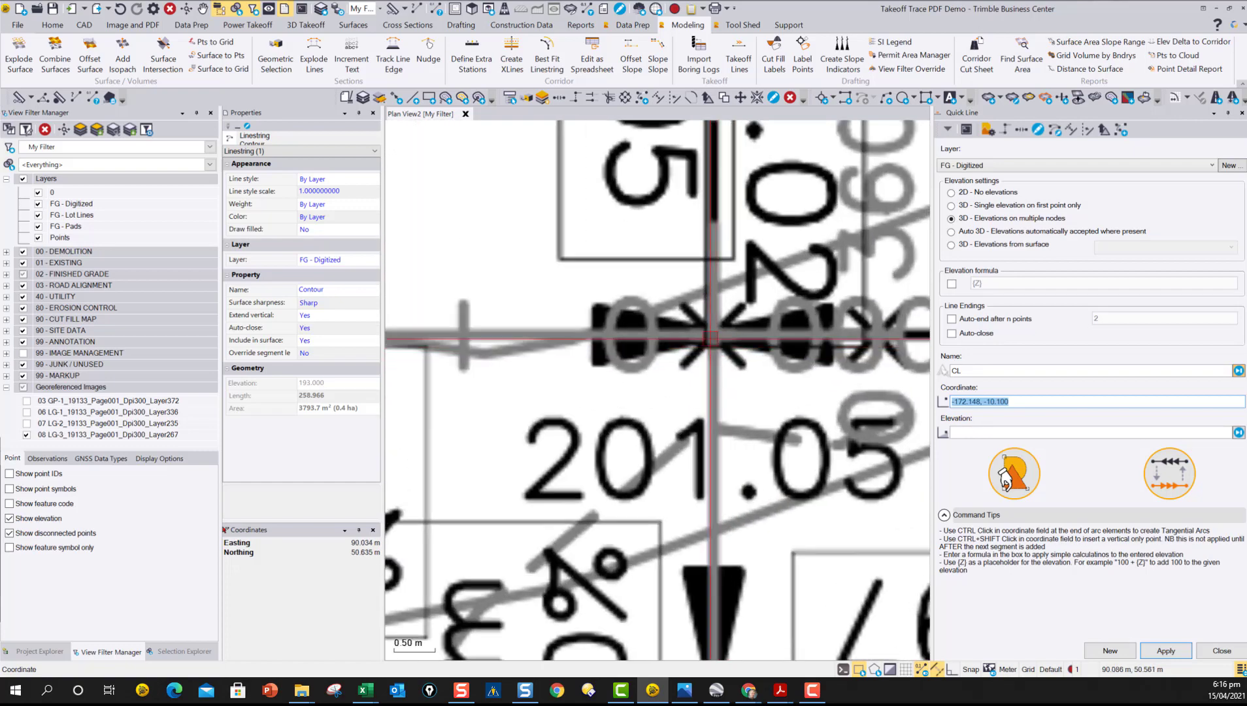
pyautogui.click(712, 336)
pyautogui.scroll(-4, 719, 346)
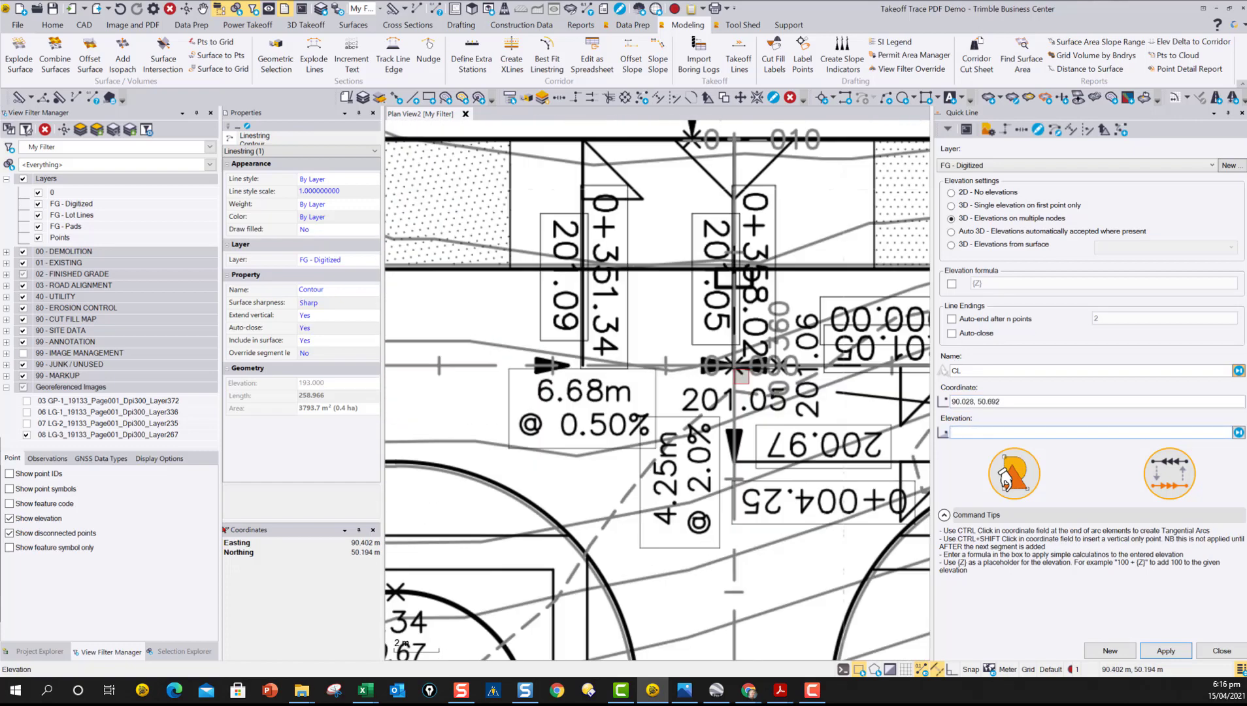
pyautogui.scroll(2, 735, 364)
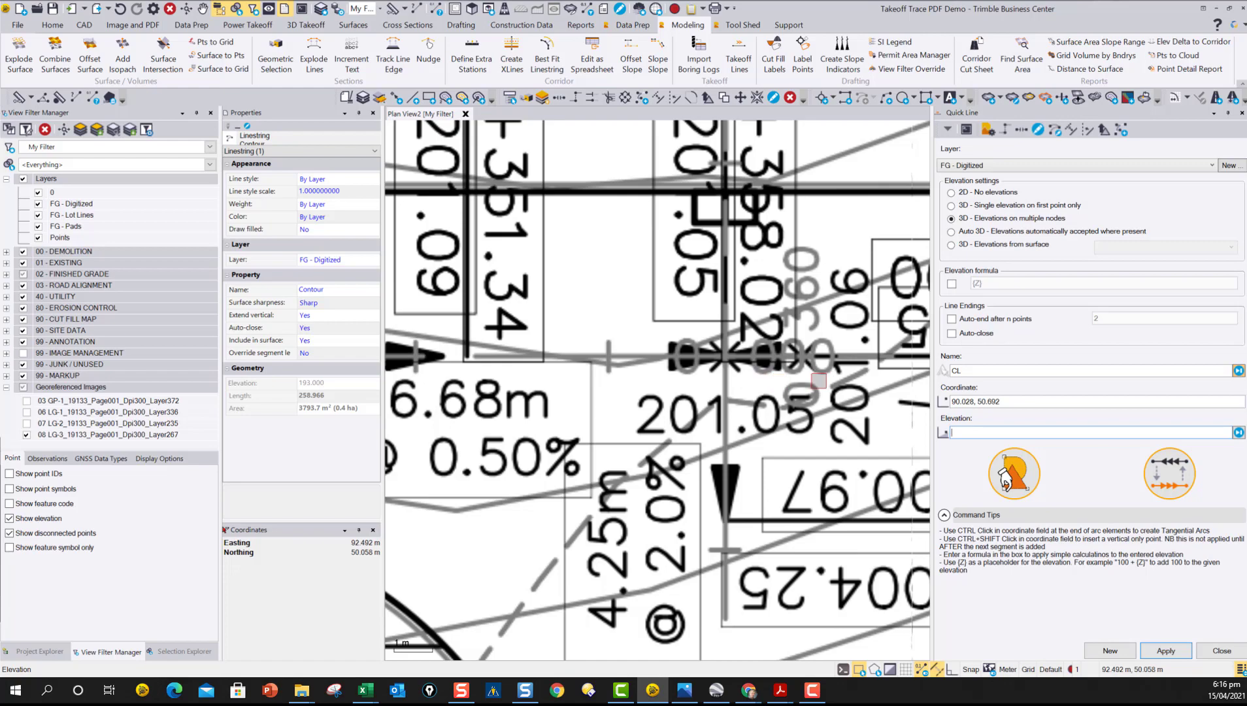
pyautogui.write('201.05')
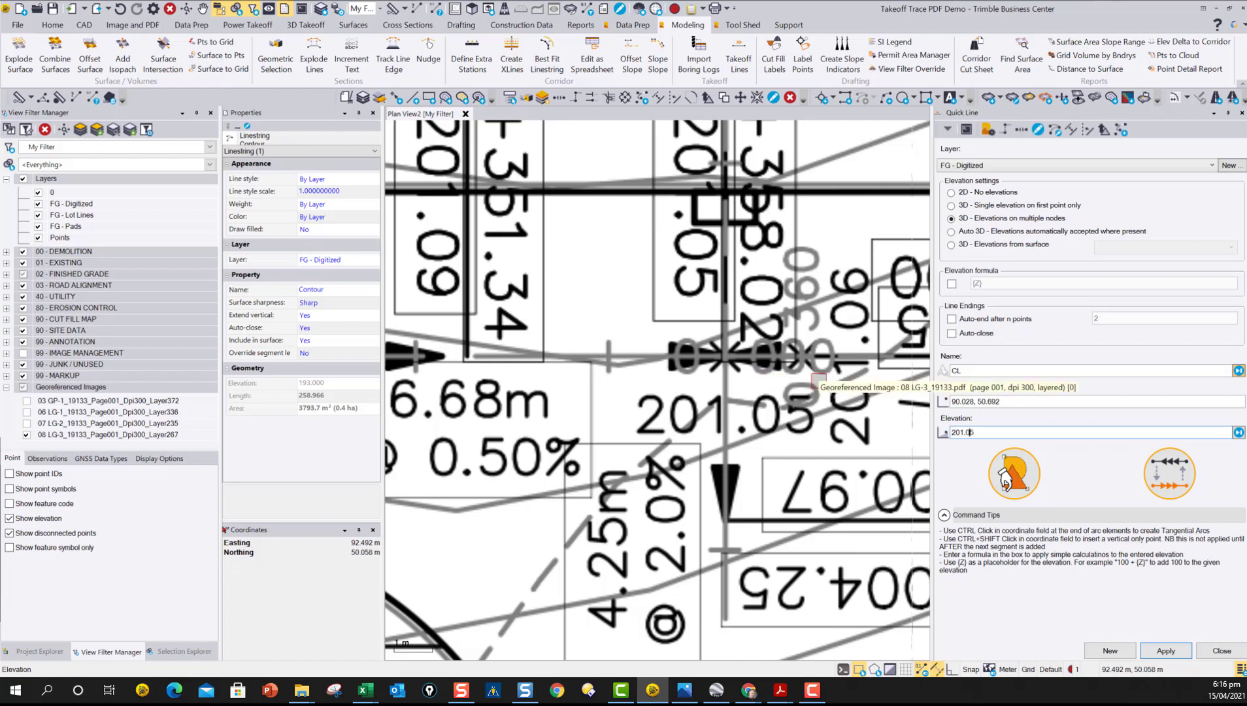
# Step: Extend the CL line from its first node to the station 0+020 mark with elevation 200.65
pyautogui.press('Return')
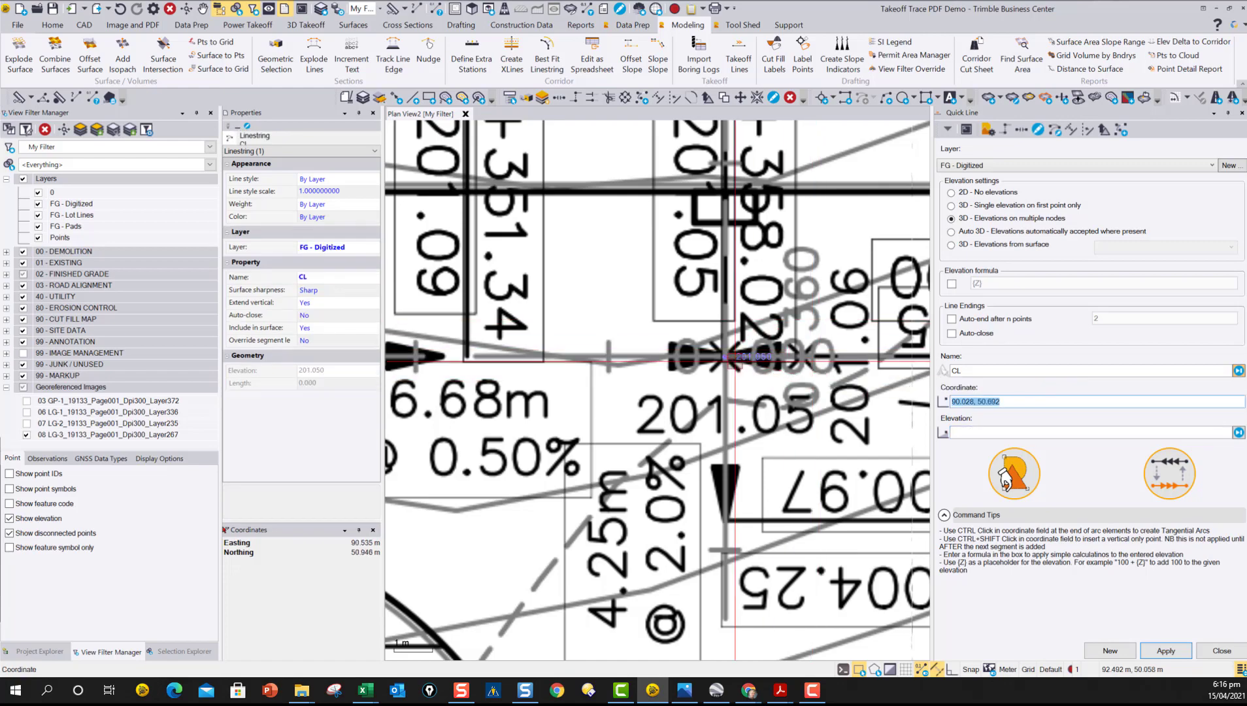
pyautogui.scroll(-2, 694, 421)
pyautogui.moveTo(698, 557); pyautogui.dragTo(723, 194, button='middle')
pyautogui.scroll(3, 694, 435)
pyautogui.scroll(-3, 690, 420)
pyautogui.scroll(1, 690, 421)
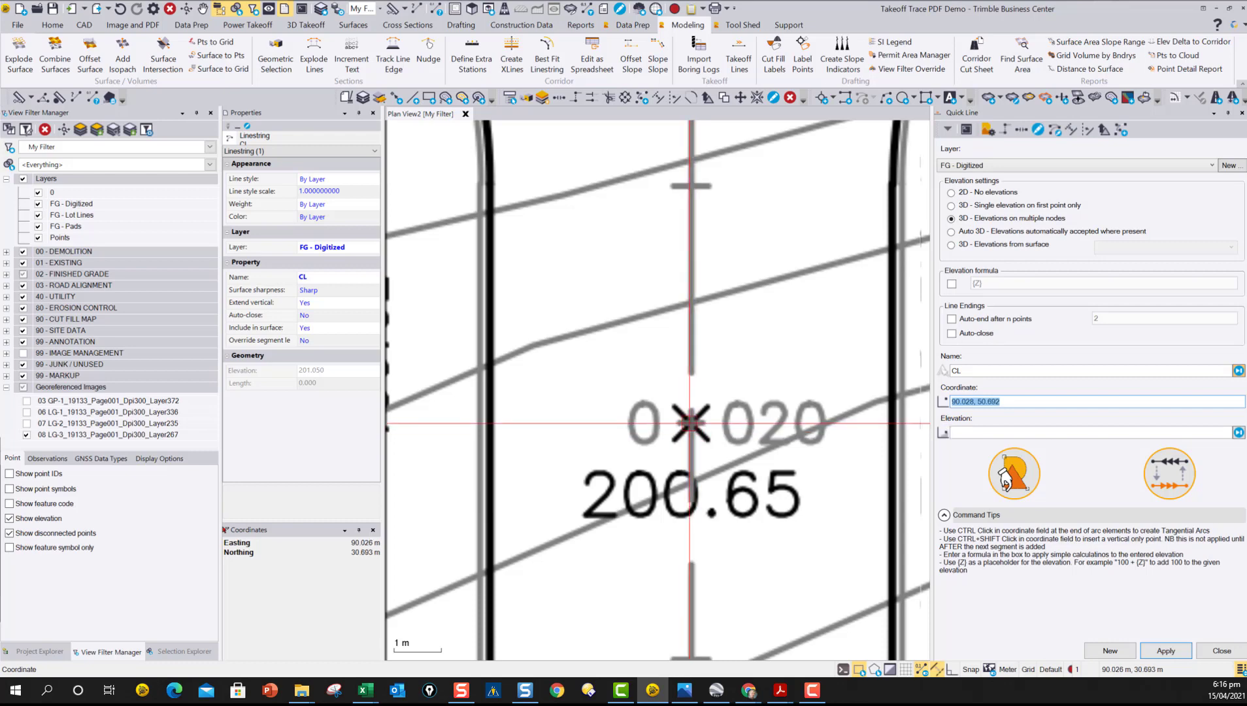
pyautogui.click(692, 423)
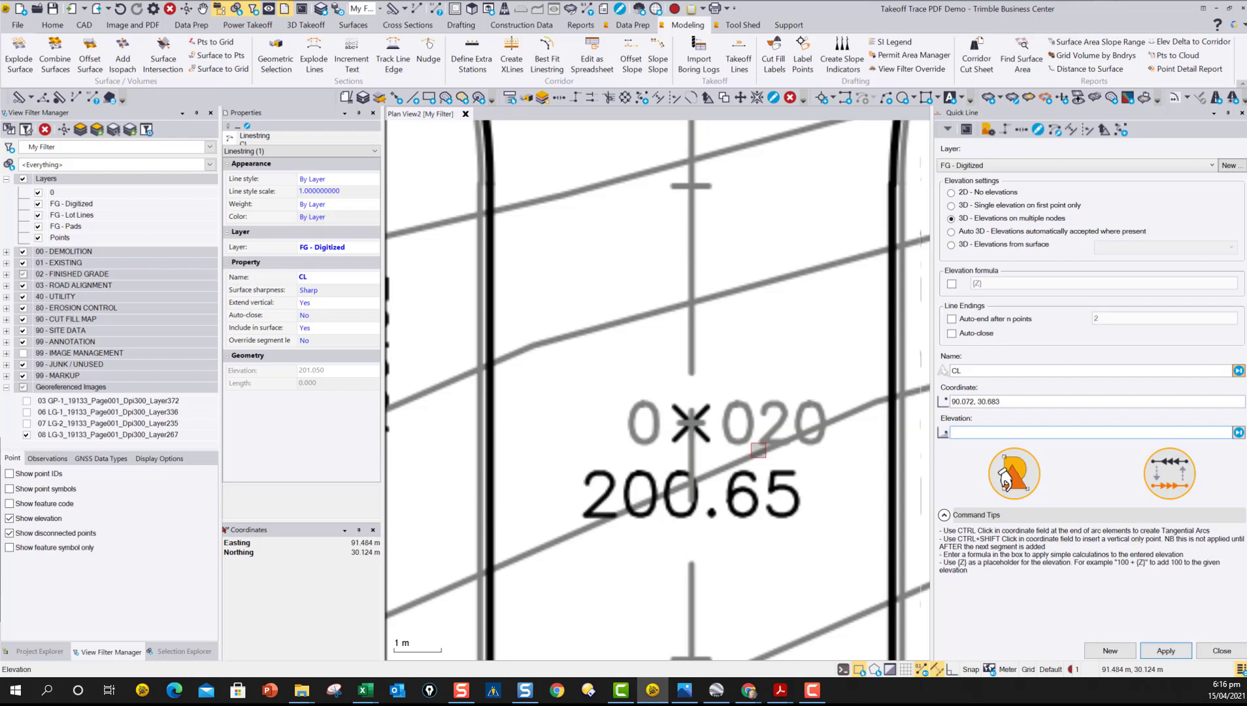
pyautogui.write('200.65')
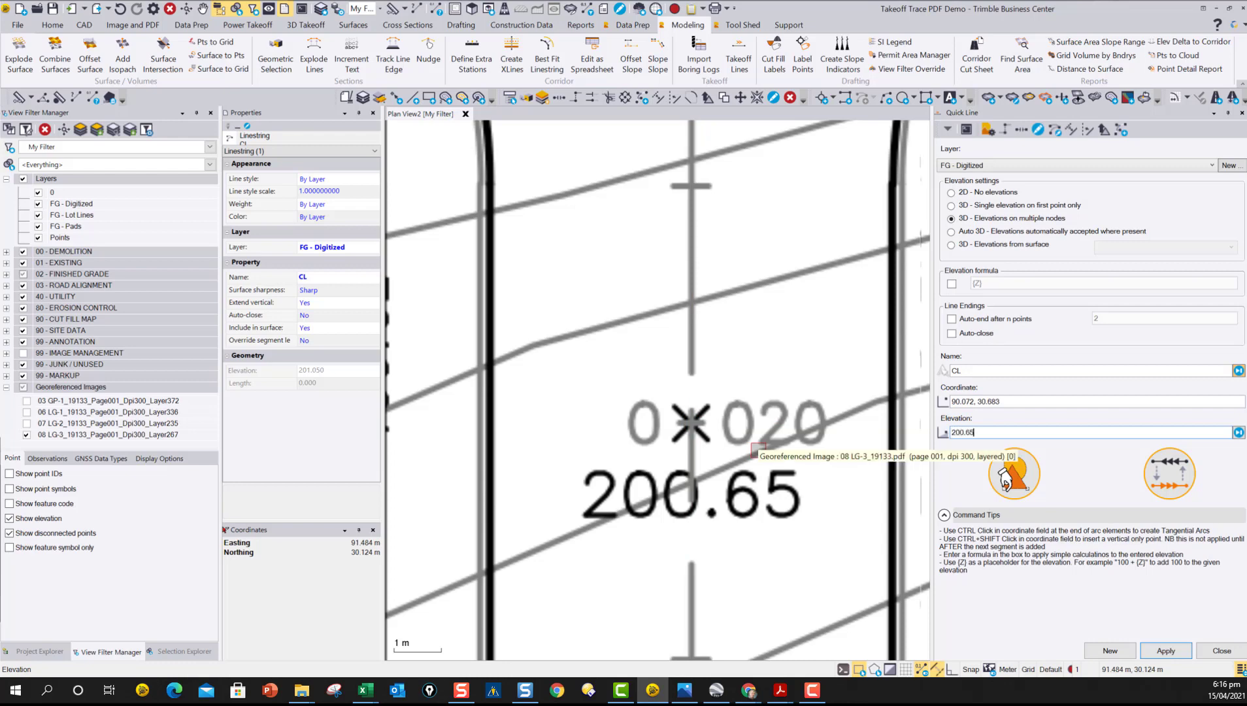
pyautogui.press('Return')
# Step: Add the CL node at the station 0+040 mark on the Agnes Circle centreline with elevation 200.24
pyautogui.scroll(-2, 723, 451)
pyautogui.moveTo(724, 451); pyautogui.dragTo(738, 66, button='middle')
pyautogui.moveTo(714, 500); pyautogui.dragTo(699, 384, button='middle')
pyautogui.scroll(3, 700, 384)
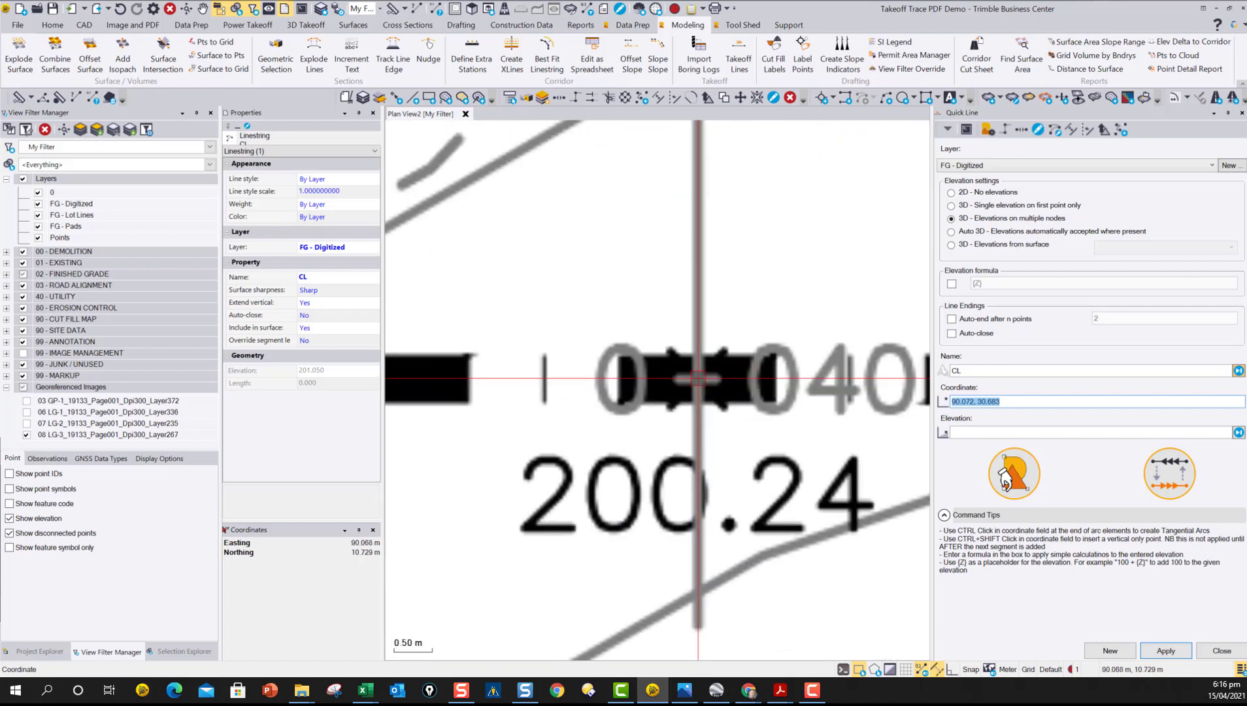
pyautogui.click(698, 379)
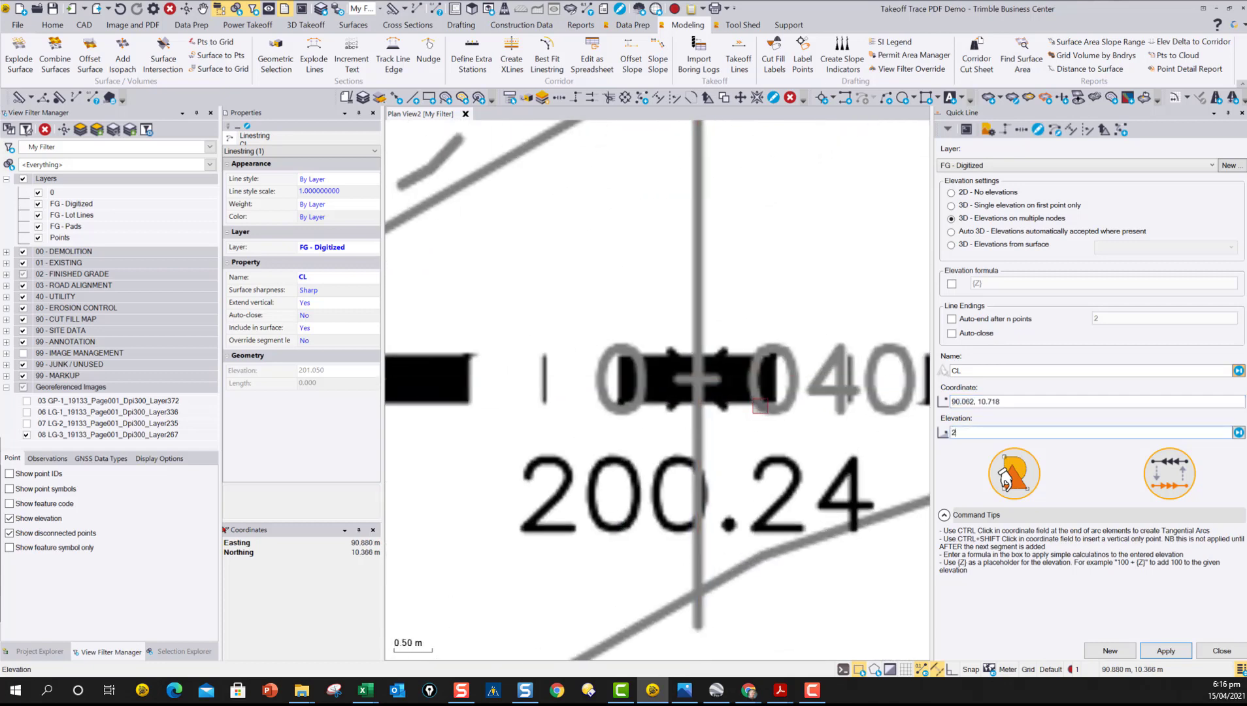
pyautogui.press('Return')
# Step: Add the CL node at the station 0+060 mark with elevation 199.83
pyautogui.scroll(-5, 759, 409)
pyautogui.moveTo(752, 642); pyautogui.dragTo(732, 462, button='middle')
pyautogui.scroll(10, 732, 462)
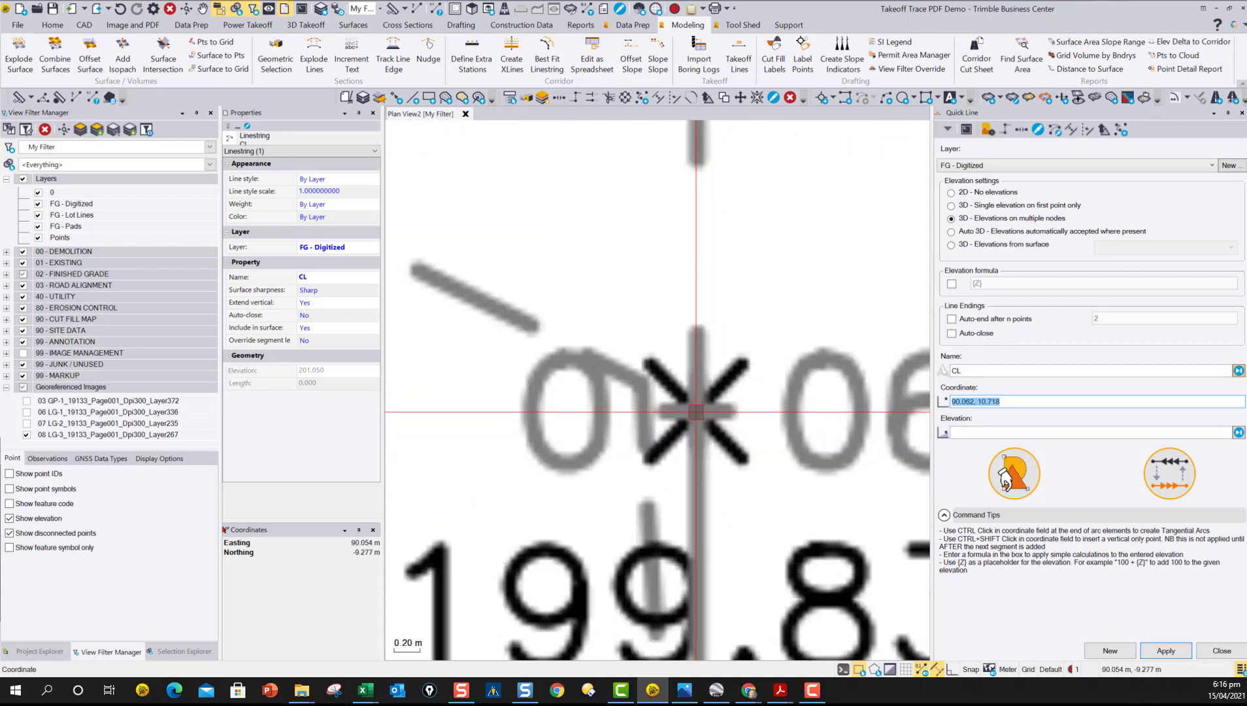
pyautogui.click(696, 413)
pyautogui.scroll(-6, 696, 413)
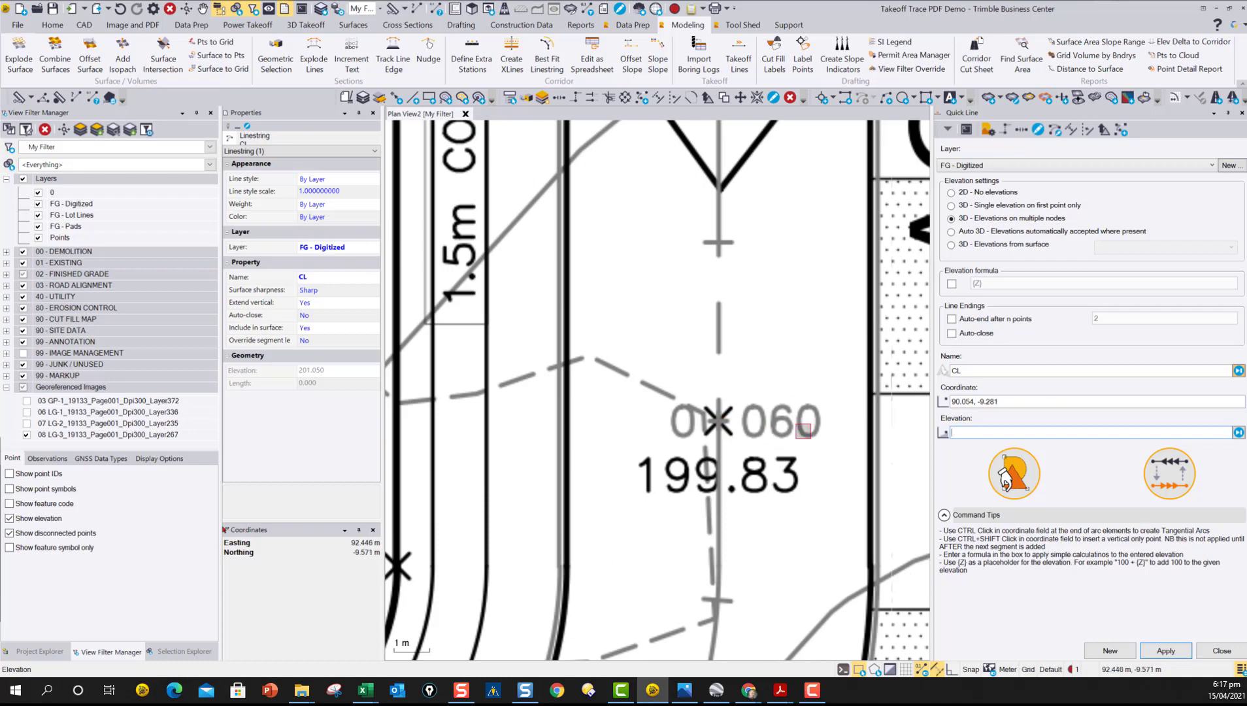
pyautogui.write('199.8')
pyautogui.press('Return')
# Step: Add a CL node without an entered elevation where the centreline curve begins just south of station 0+060
pyautogui.scroll(-3, 672, 365)
pyautogui.moveTo(724, 410); pyautogui.dragTo(767, 327, button='middle')
pyautogui.scroll(4, 768, 325)
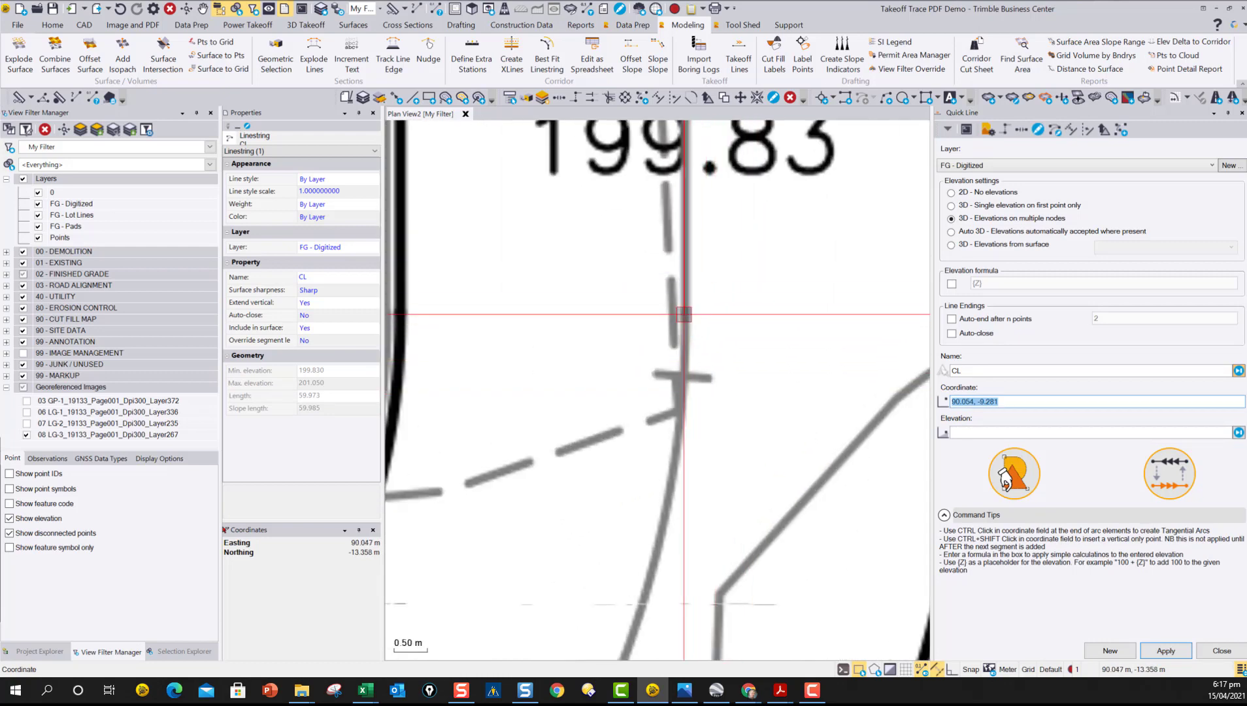
pyautogui.click(685, 315)
pyautogui.scroll(-2, 693, 327)
pyautogui.press('Return')
# Step: Add the CL node at the station 0+080 mark on the curve with elevation 199.42
pyautogui.scroll(-4, 702, 353)
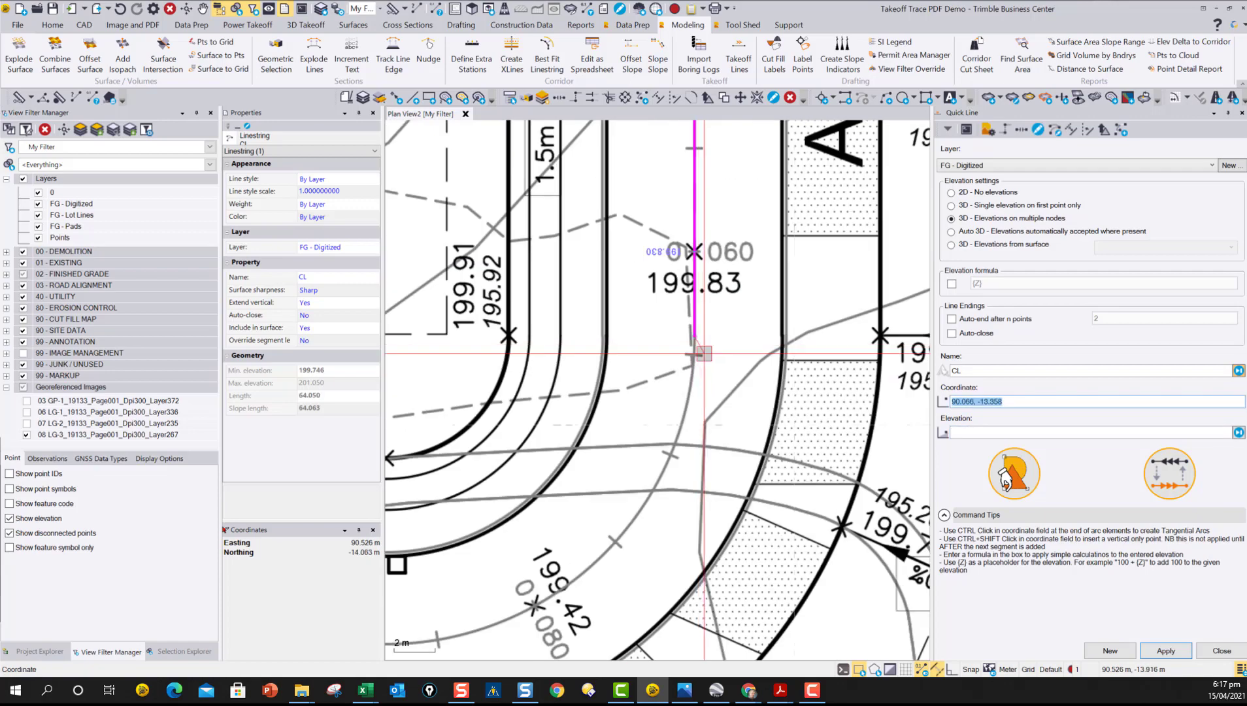
pyautogui.moveTo(702, 355); pyautogui.dragTo(810, 267, button='middle')
pyautogui.scroll(2, 746, 409)
pyautogui.scroll(2, 745, 409)
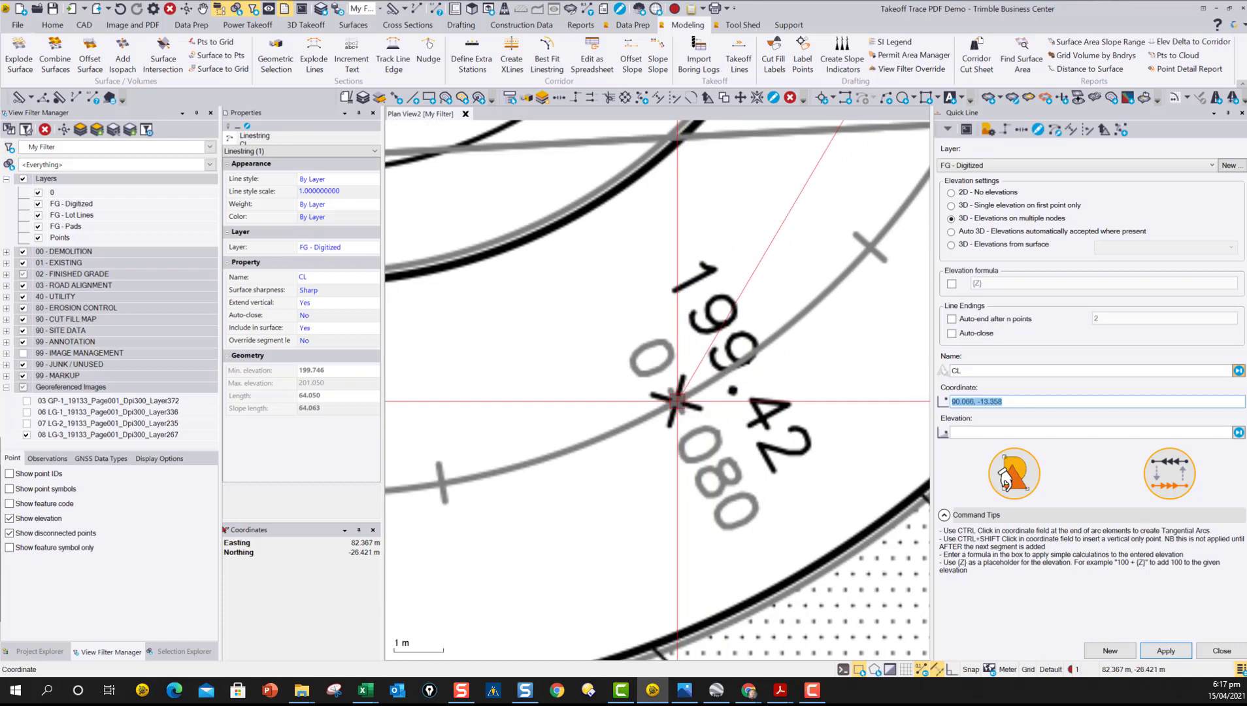
pyautogui.click(677, 401)
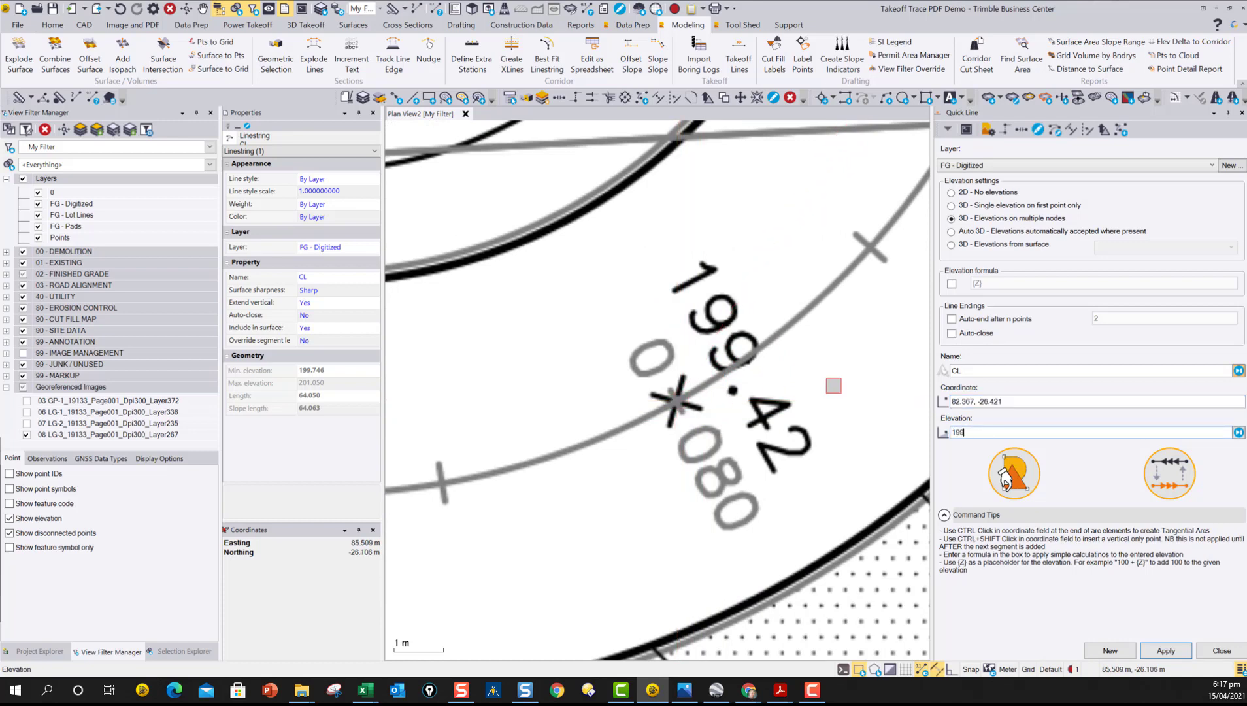
pyautogui.write('199.42')
pyautogui.press('Return')
# Step: Add a CL node without an entered elevation where the centreline curve ends west of station 0+080
pyautogui.scroll(-2, 729, 397)
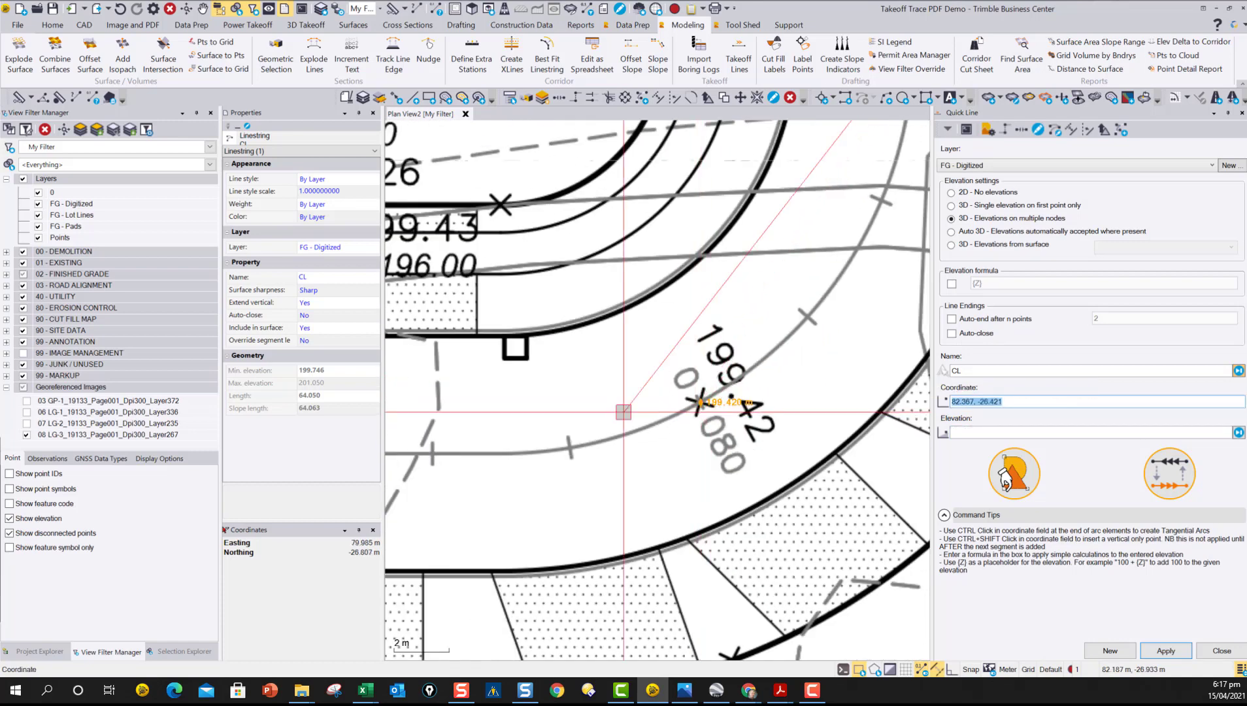
pyautogui.moveTo(612, 414); pyautogui.dragTo(853, 361, button='middle')
pyautogui.scroll(3, 703, 404)
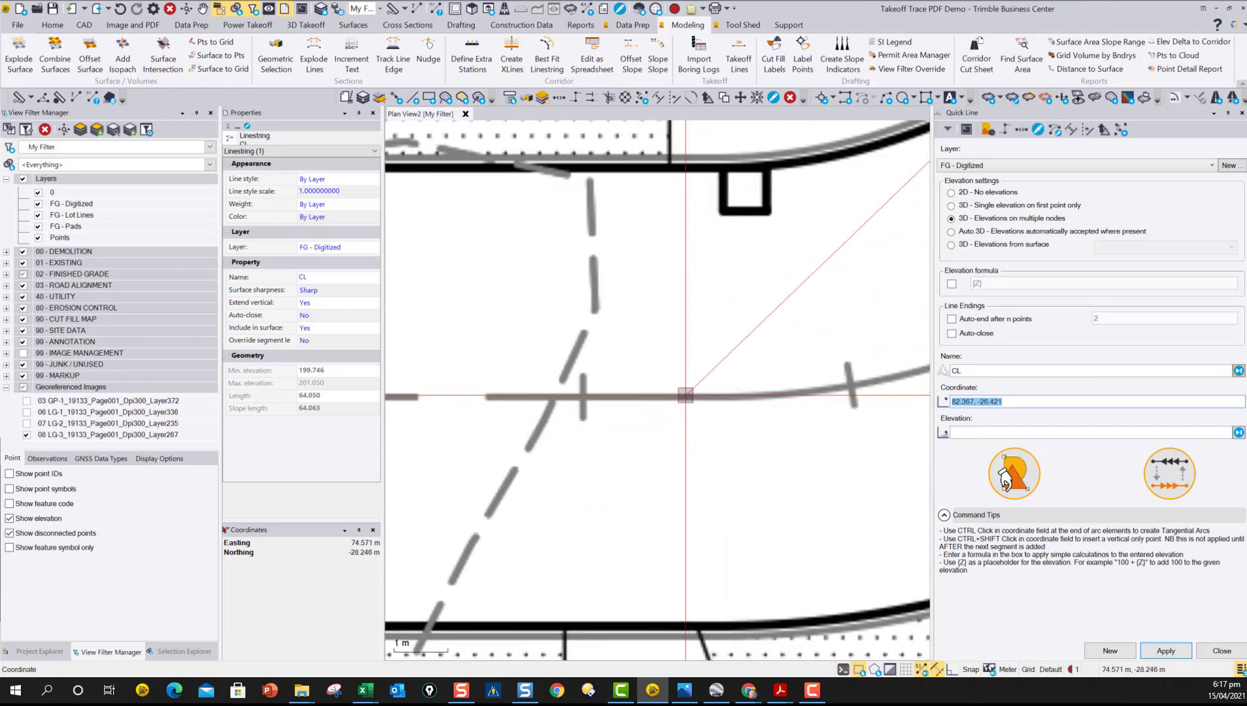
pyautogui.click(686, 395)
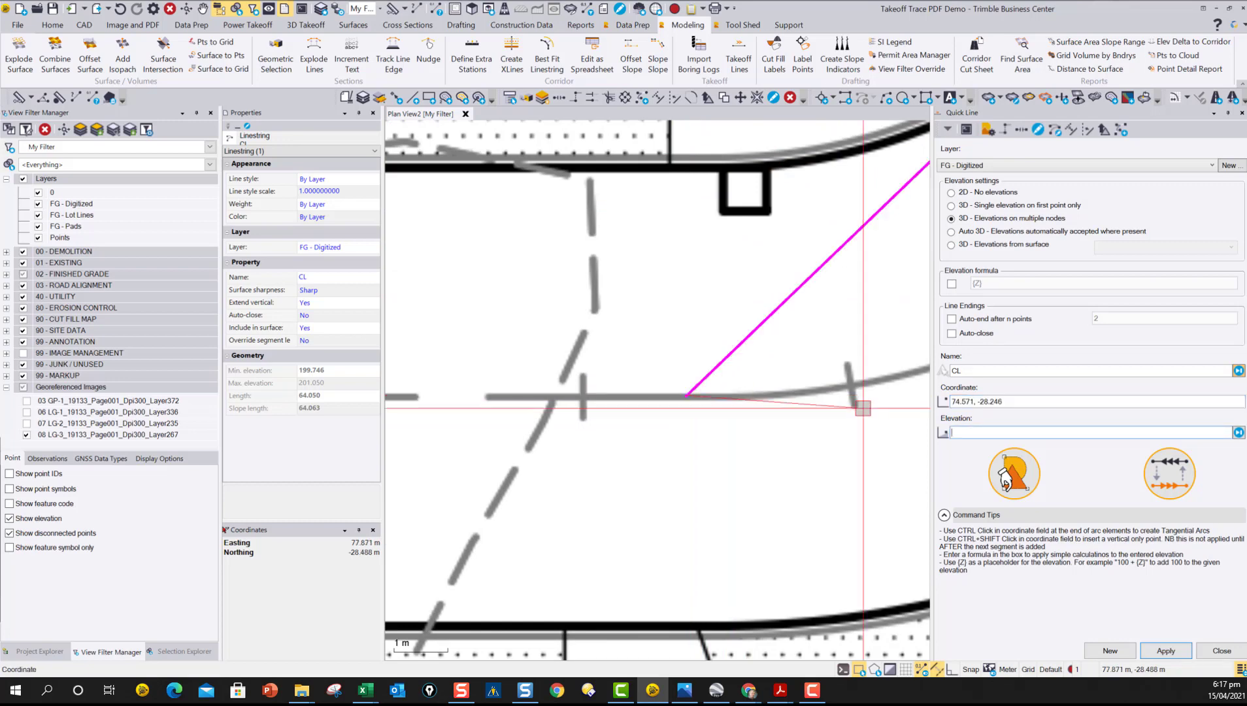
pyautogui.press('Return')
# Step: Add the CL node at the station 0+100 mark with elevation 199.01
pyautogui.scroll(-3, 705, 421)
pyautogui.scroll(3, 659, 406)
pyautogui.scroll(-4, 655, 421)
pyautogui.scroll(-6, 655, 423)
pyautogui.scroll(6, 639, 415)
pyautogui.scroll(2, 638, 416)
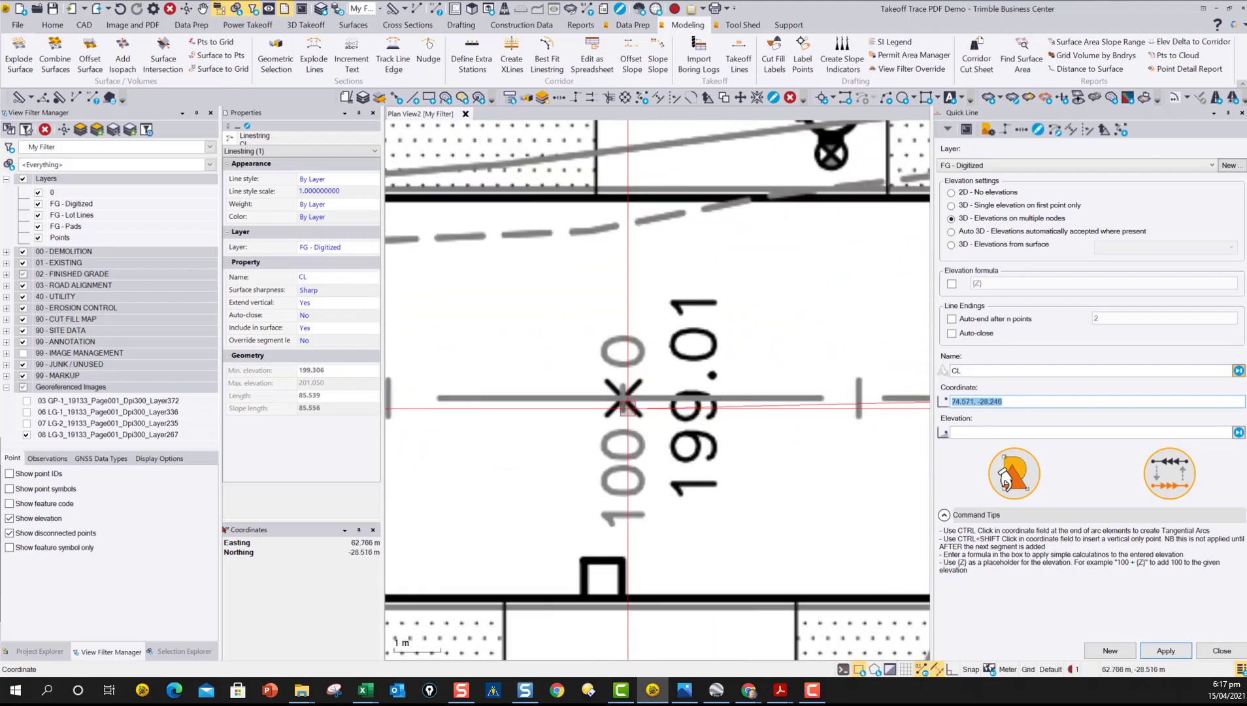
pyautogui.click(622, 398)
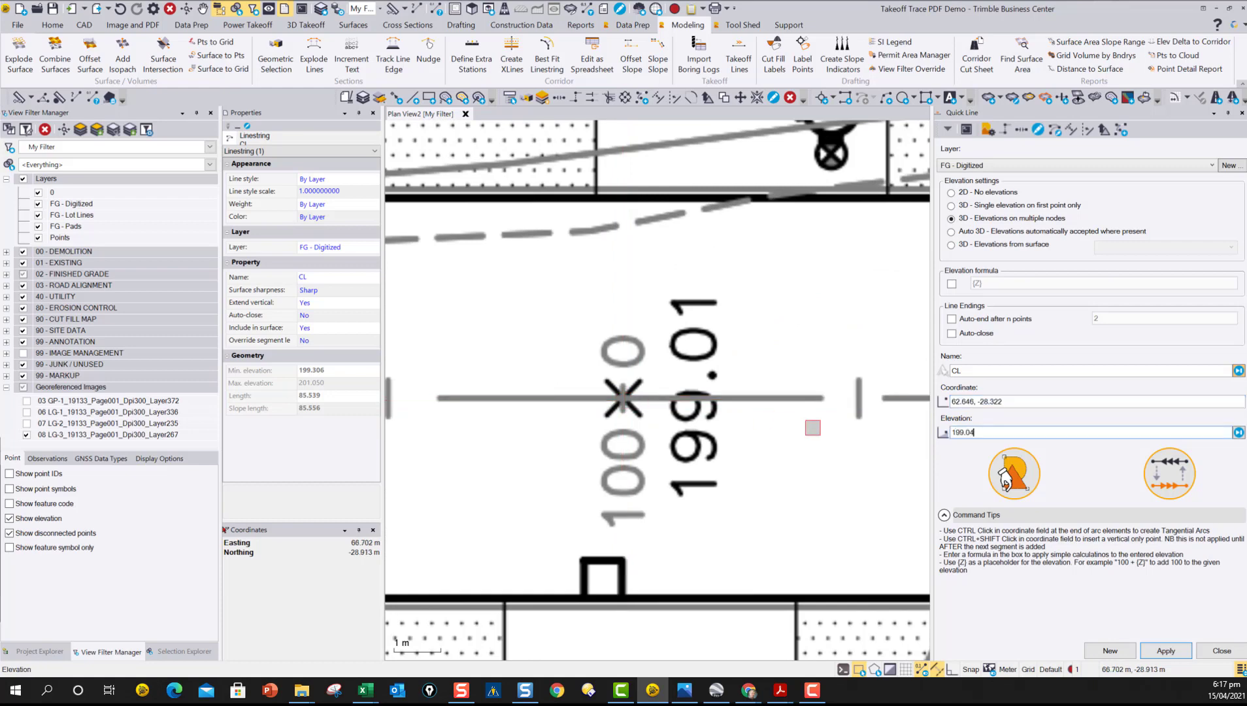
pyautogui.press('Return')
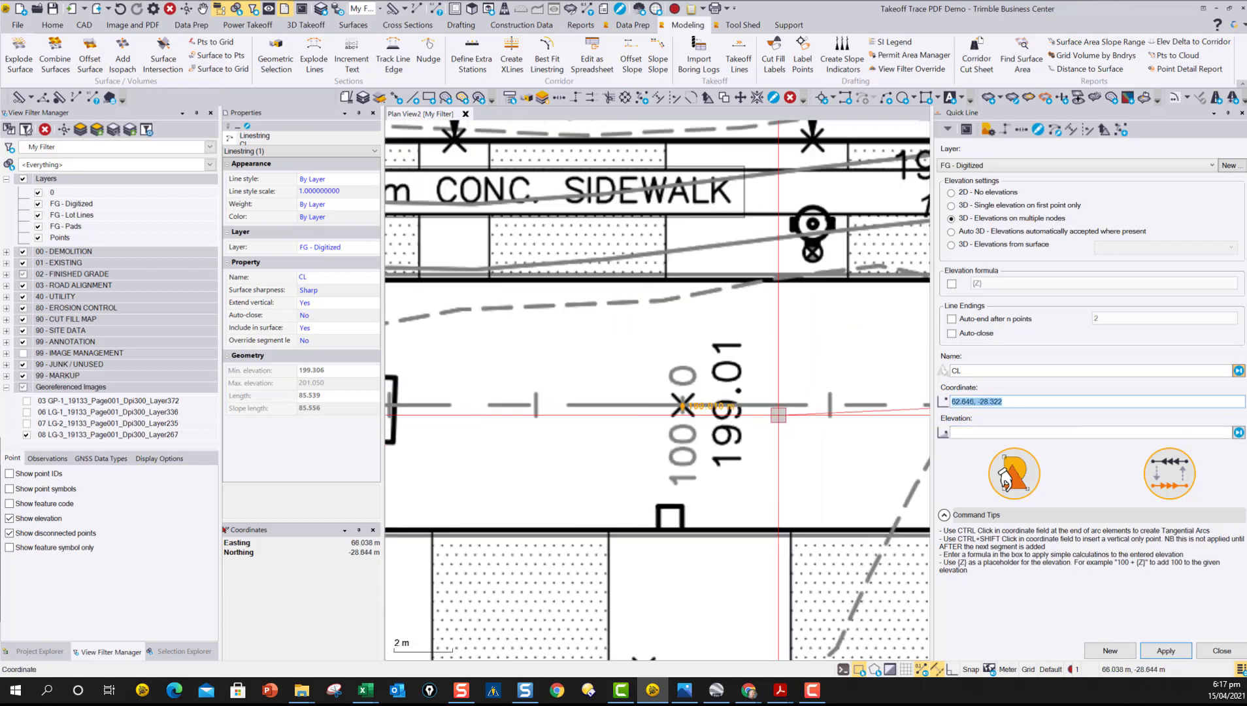
# Step: Place the next CL node on the centreline at the station 0+120 mark
pyautogui.moveTo(461, 400)
pyautogui.mouseDown(button='middle')
pyautogui.moveTo(768, 418)
pyautogui.moveTo(846, 401)
pyautogui.mouseUp(button='middle')
pyautogui.scroll(5, 660, 412)
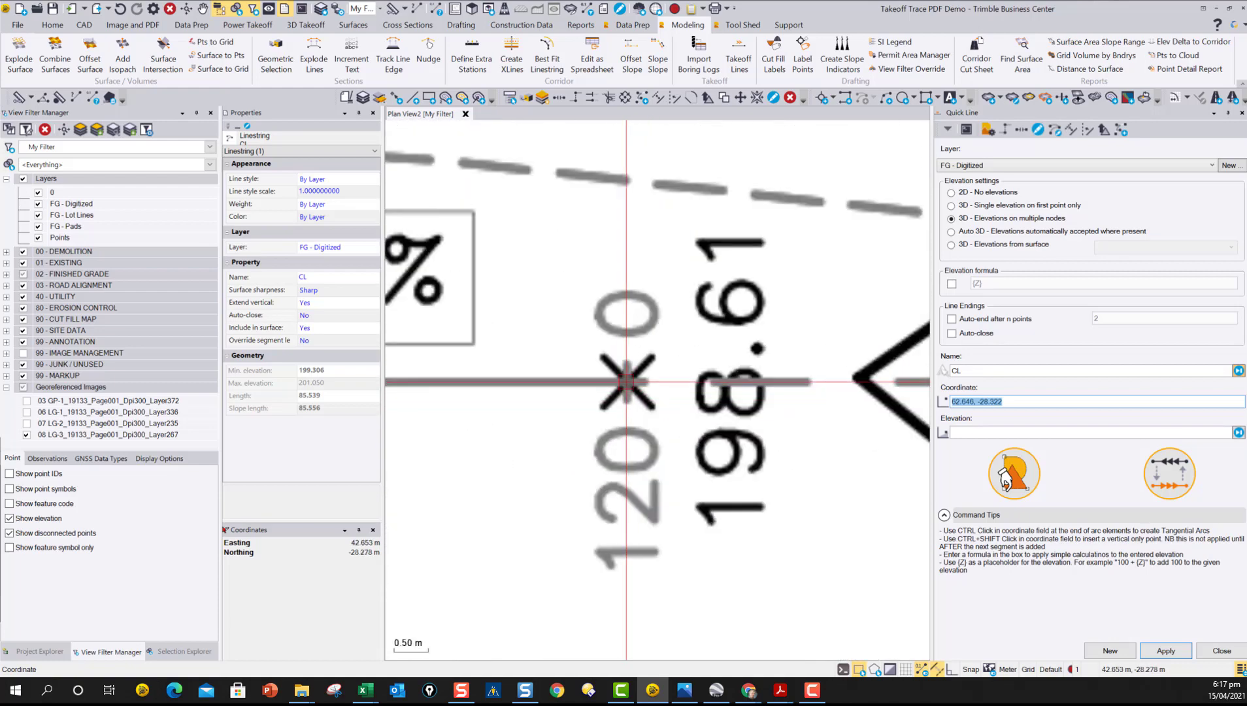
pyautogui.click(627, 380)
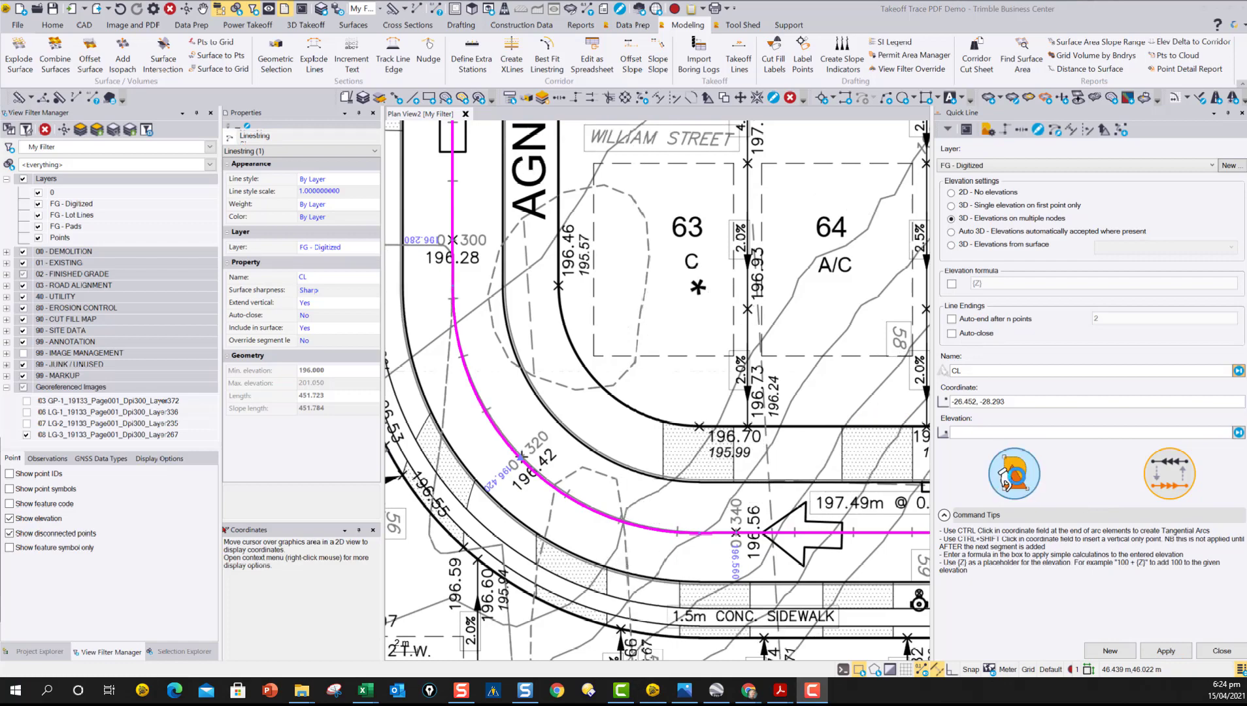
# Step: Edit the CL line by moving its node at the curve end near station 0+340 onto the plan's centreline
pyautogui.click(1005, 482)
pyautogui.scroll(1, 692, 539)
pyautogui.moveTo(713, 538); pyautogui.dragTo(746, 527, button='middle')
pyautogui.scroll(4, 746, 527)
pyautogui.click(738, 515)
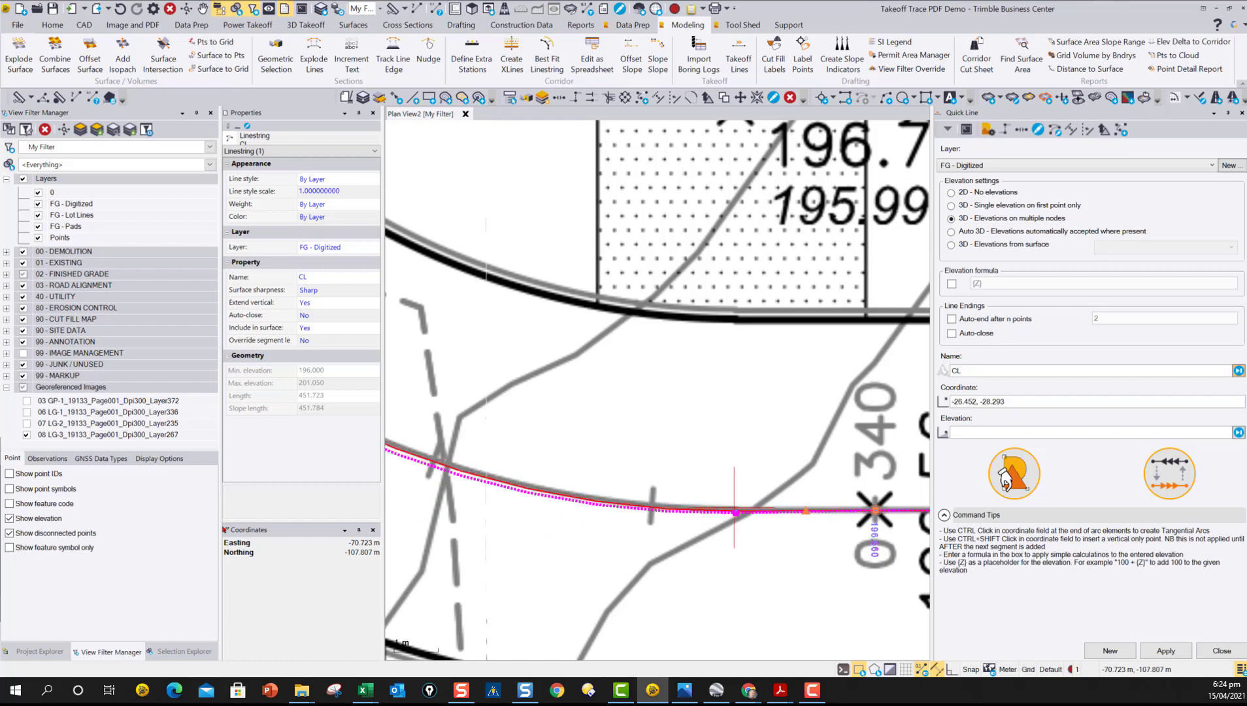
pyautogui.click(734, 512)
# Step: Examine the digitized CL line, its nodes and elevation labels around the Agnes Circle loop
pyautogui.scroll(-4, 807, 513)
pyautogui.scroll(-3, 570, 332)
pyautogui.moveTo(571, 197); pyautogui.dragTo(576, 572, button='middle')
pyautogui.moveTo(601, 226); pyautogui.dragTo(595, 348, button='middle')
pyautogui.moveTo(819, 190); pyautogui.dragTo(517, 184, button='middle')
pyautogui.moveTo(856, 377); pyautogui.dragTo(707, 236, button='middle')
pyautogui.moveTo(704, 512); pyautogui.dragTo(685, 317, button='middle')
pyautogui.scroll(-2, 711, 349)
pyautogui.scroll(-2, 709, 484)
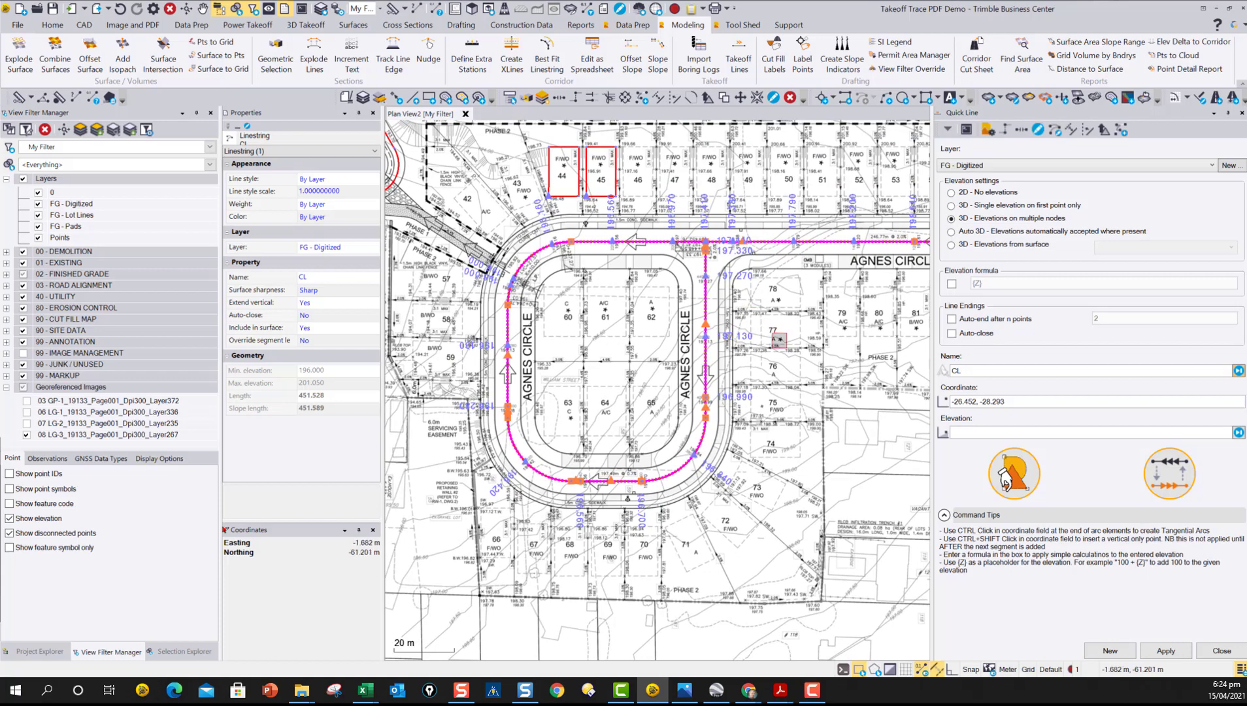
pyautogui.scroll(-2, 781, 345)
pyautogui.moveTo(829, 342); pyautogui.dragTo(724, 345, button='middle')
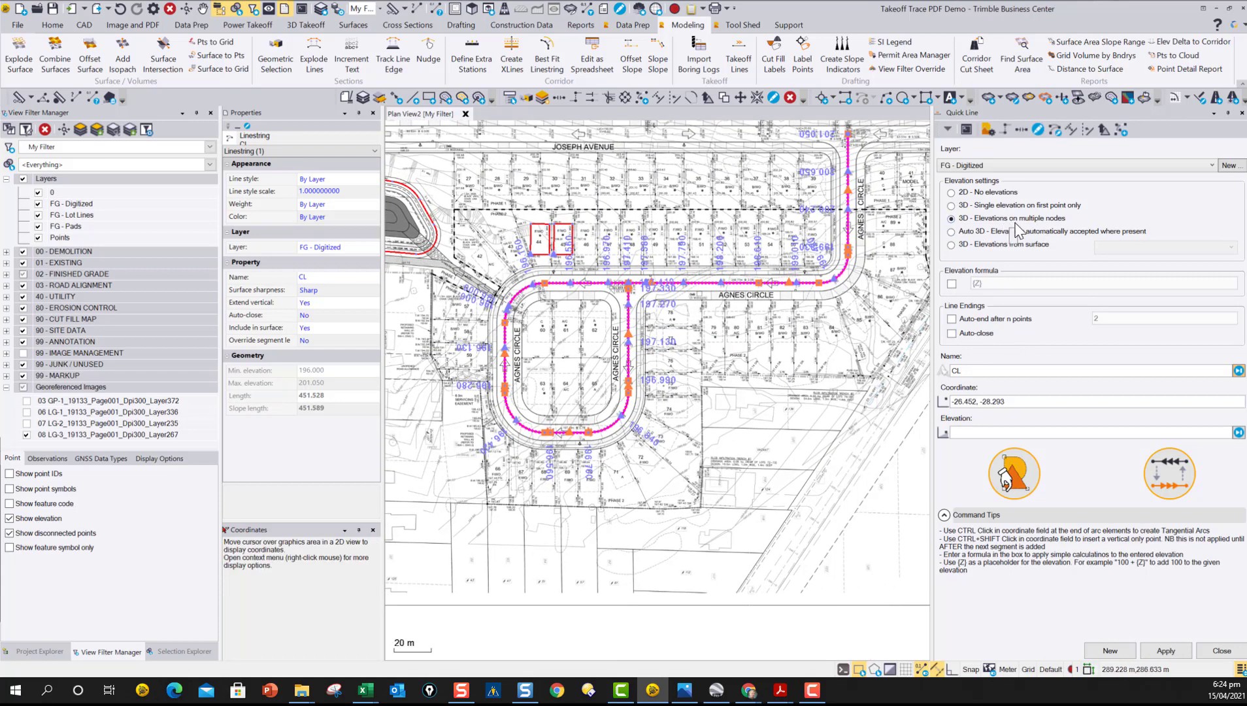
# Step: Switch the elevation setting to Auto 3D - Elevations automatically accepted where present and name the new line CB
pyautogui.click(951, 232)
pyautogui.scroll(-6, 823, 260)
pyautogui.moveTo(697, 275); pyautogui.dragTo(871, 318, button='middle')
pyautogui.scroll(10, 636, 401)
pyautogui.moveTo(465, 307); pyautogui.dragTo(649, 302, button='middle')
pyautogui.scroll(3, 761, 299)
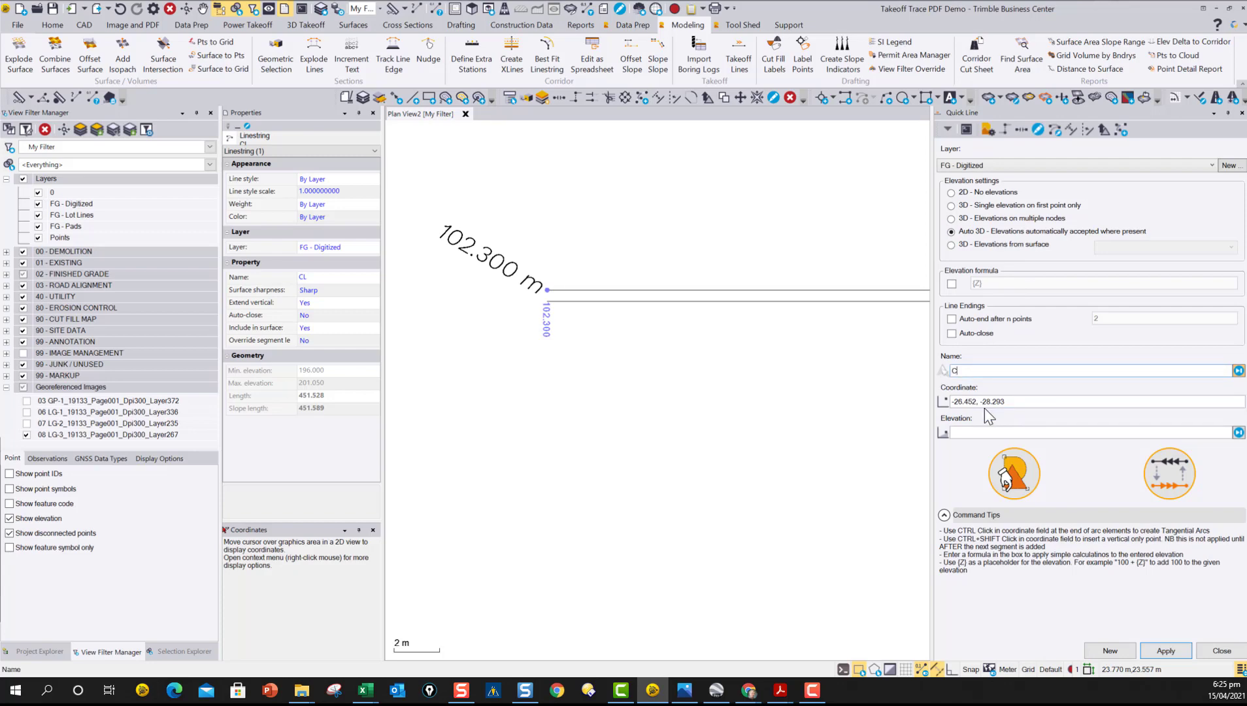
pyautogui.write('B')
pyautogui.press('Tab')
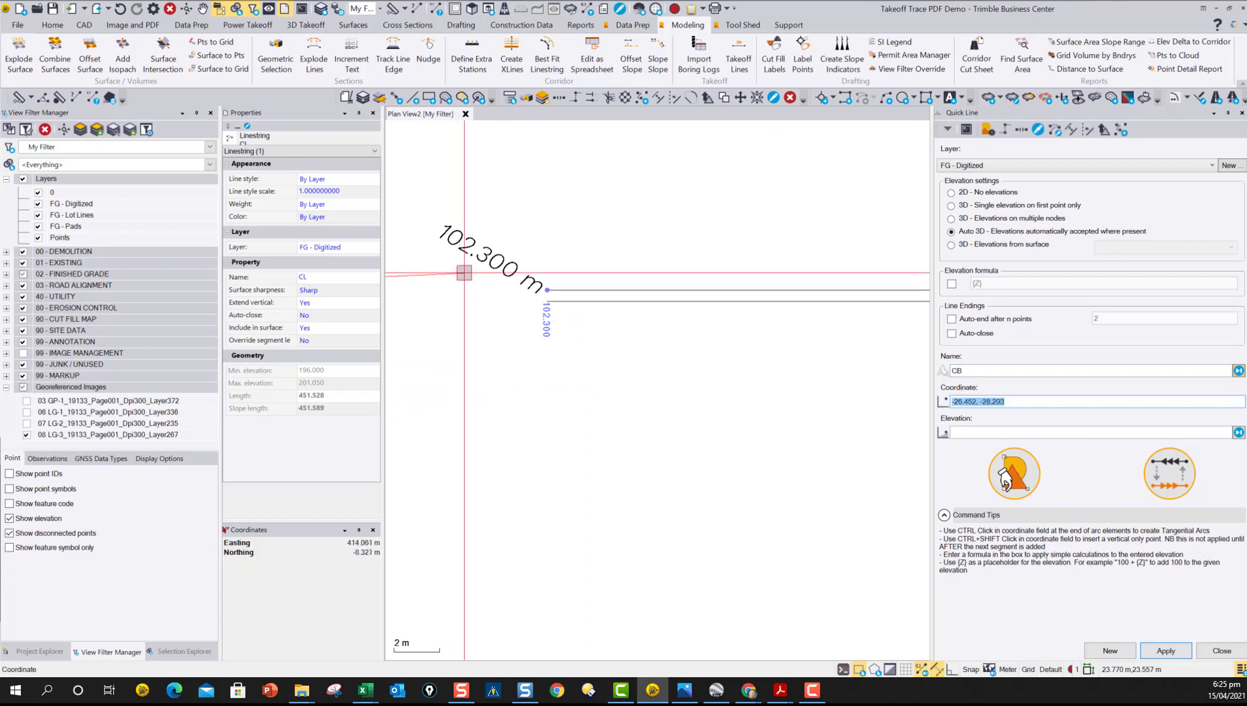
# Step: Enable the elevation formula for the CB line and set it to {Z}-0.5
pyautogui.scroll(8, 464, 270)
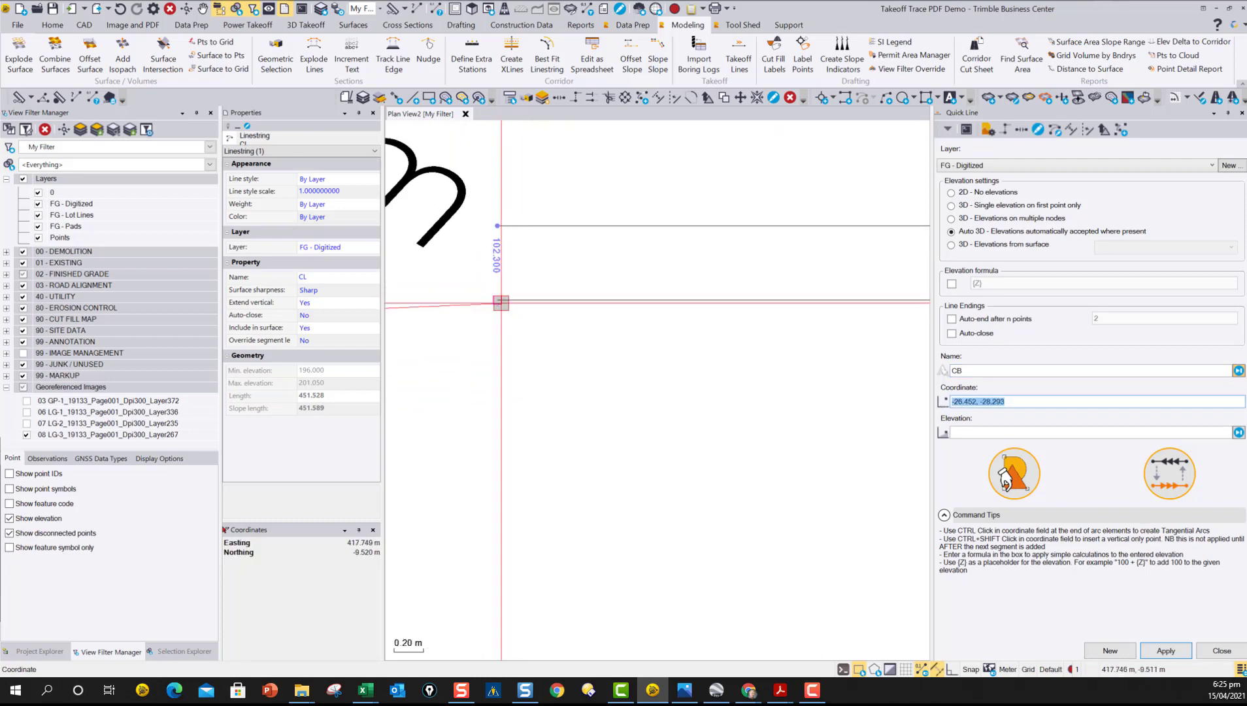
pyautogui.click(495, 300)
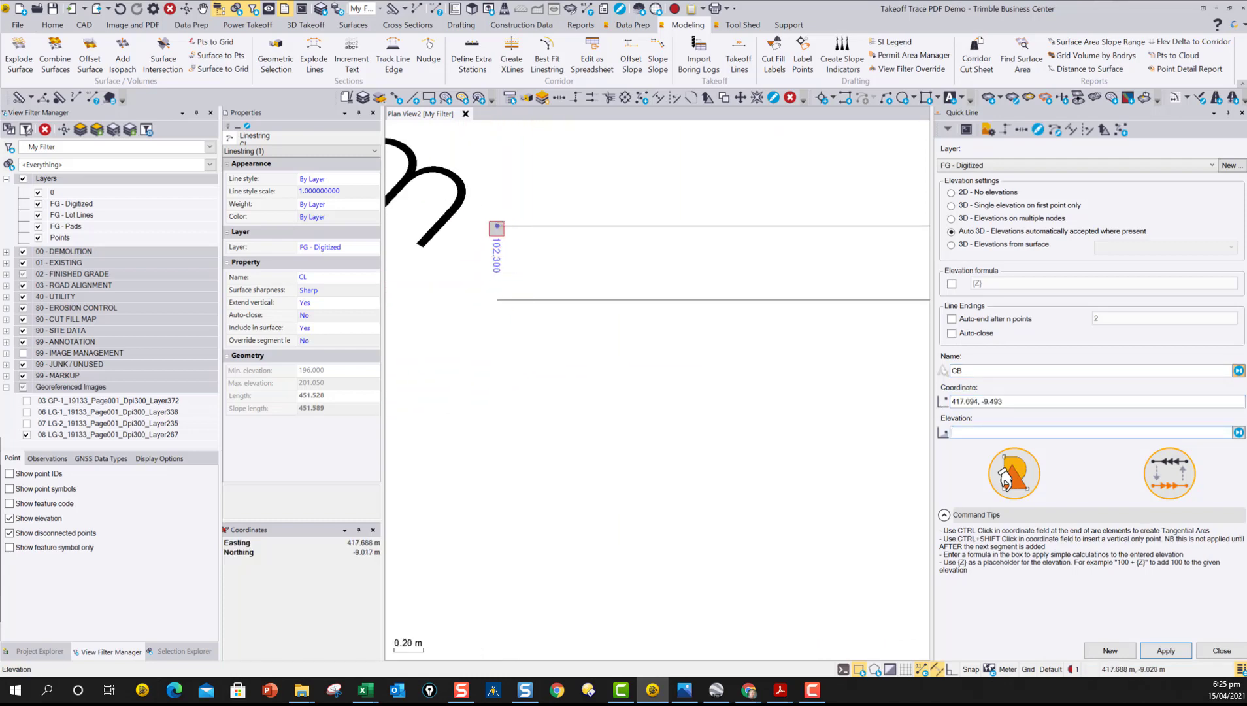
pyautogui.scroll(-2, 694, 301)
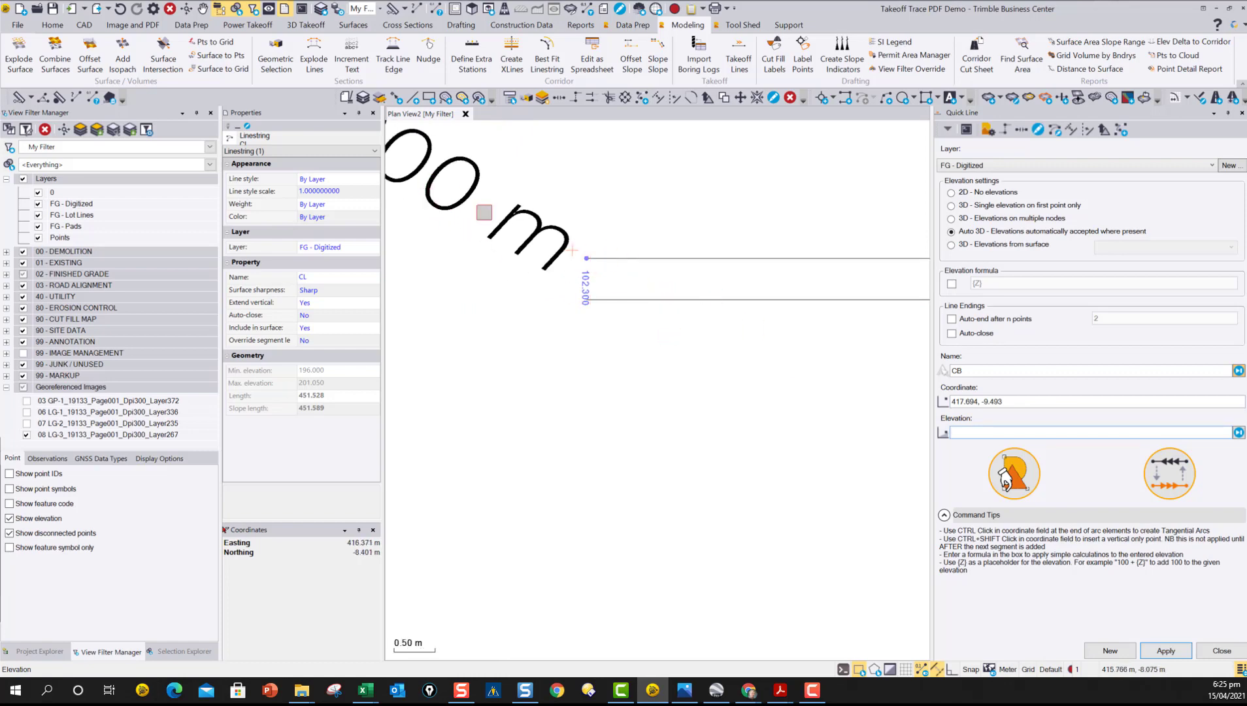
pyautogui.scroll(-3, 572, 250)
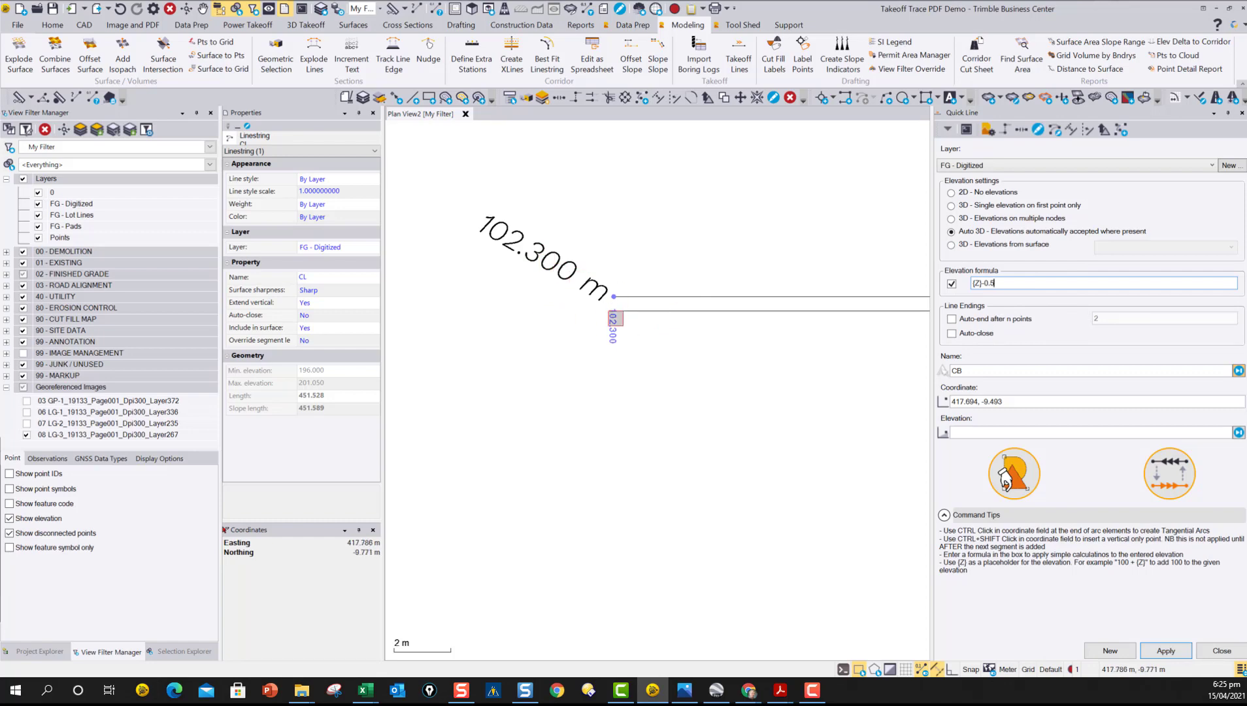
pyautogui.click(1001, 401)
# Step: Start the CB line at the west end of the lower parallel line, taking the elevation from the 102.300 m label
pyautogui.scroll(-5, 743, 300)
pyautogui.scroll(6, 727, 298)
pyautogui.scroll(3, 588, 304)
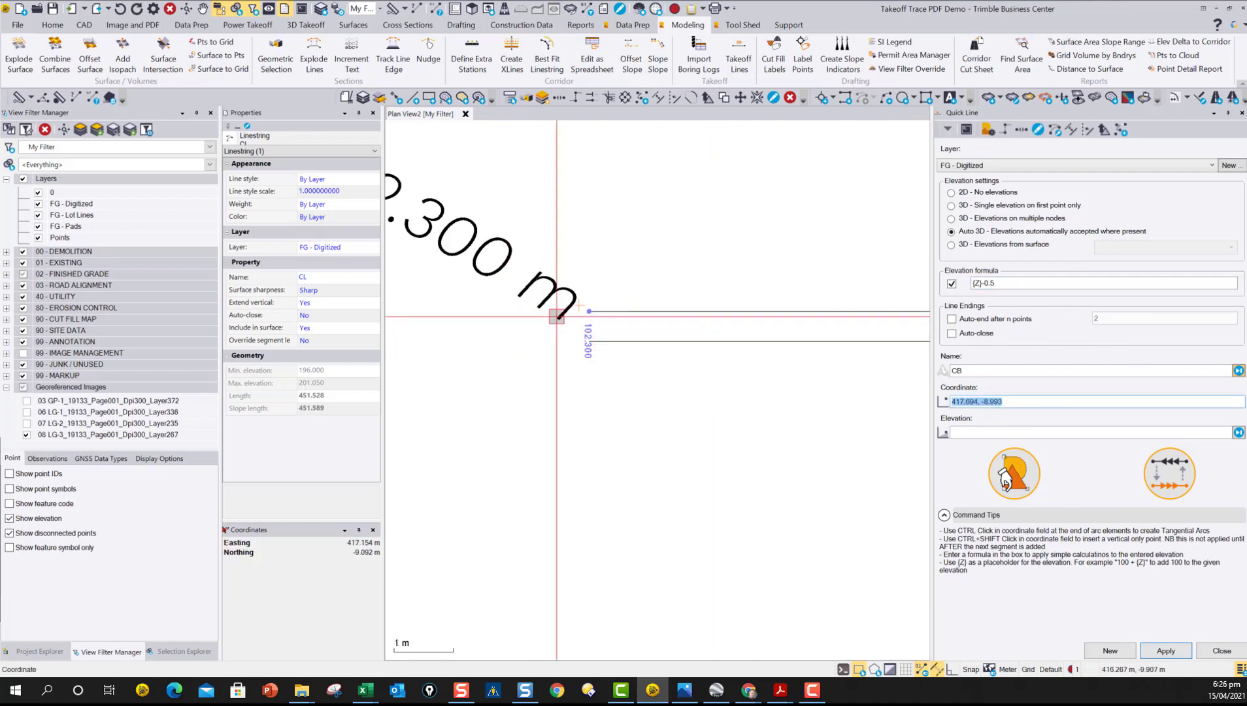
pyautogui.click(589, 342)
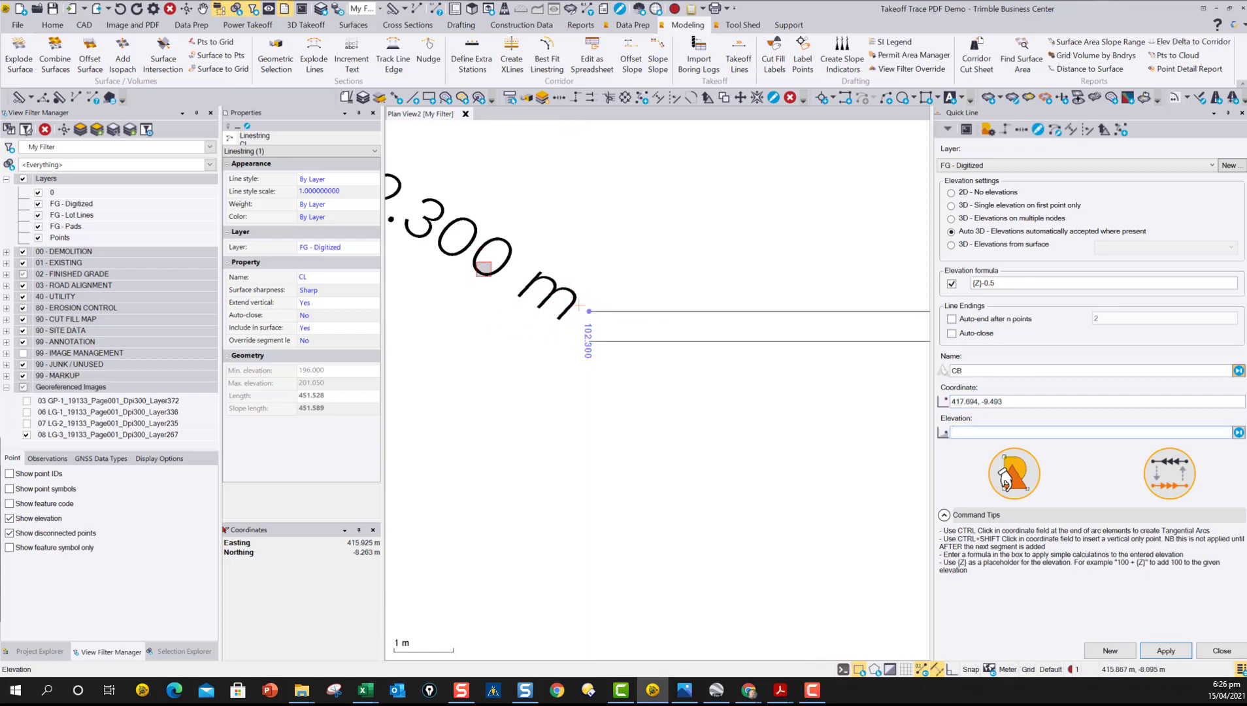
pyautogui.press('Return')
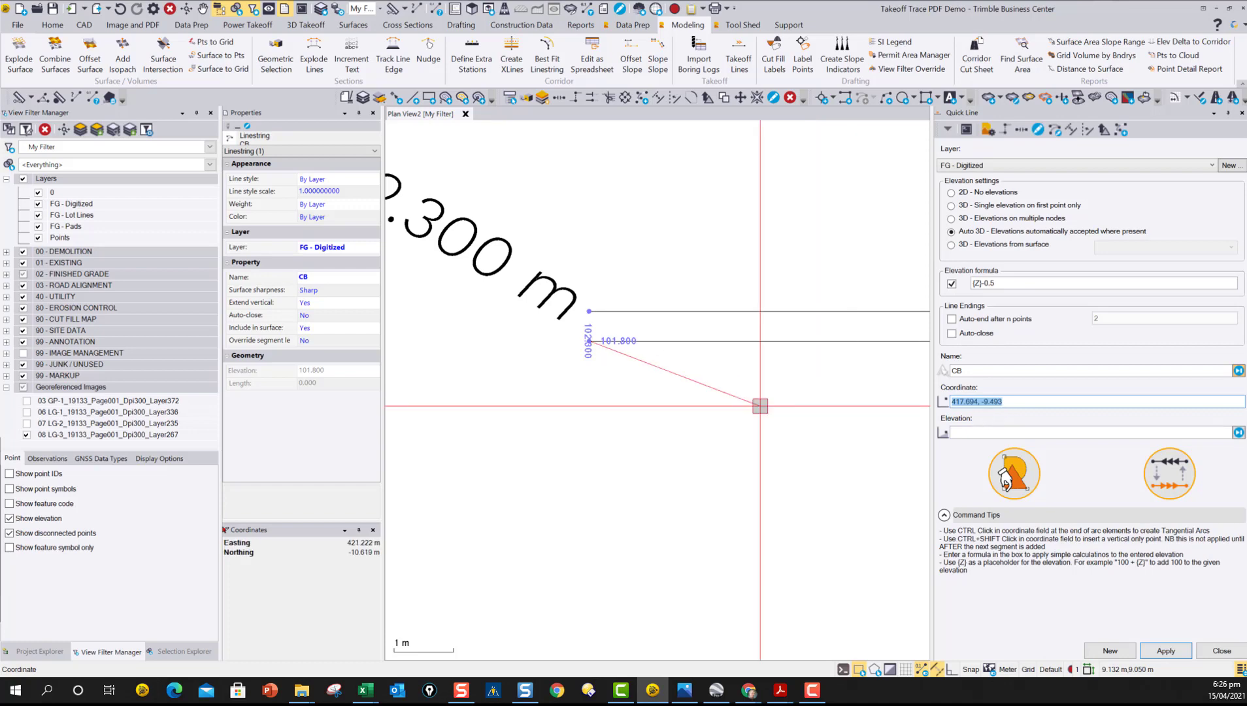
# Step: Add the CB line's second node on the lower parallel line, taking the elevation from the 102.600 m label
pyautogui.scroll(-3, 581, 355)
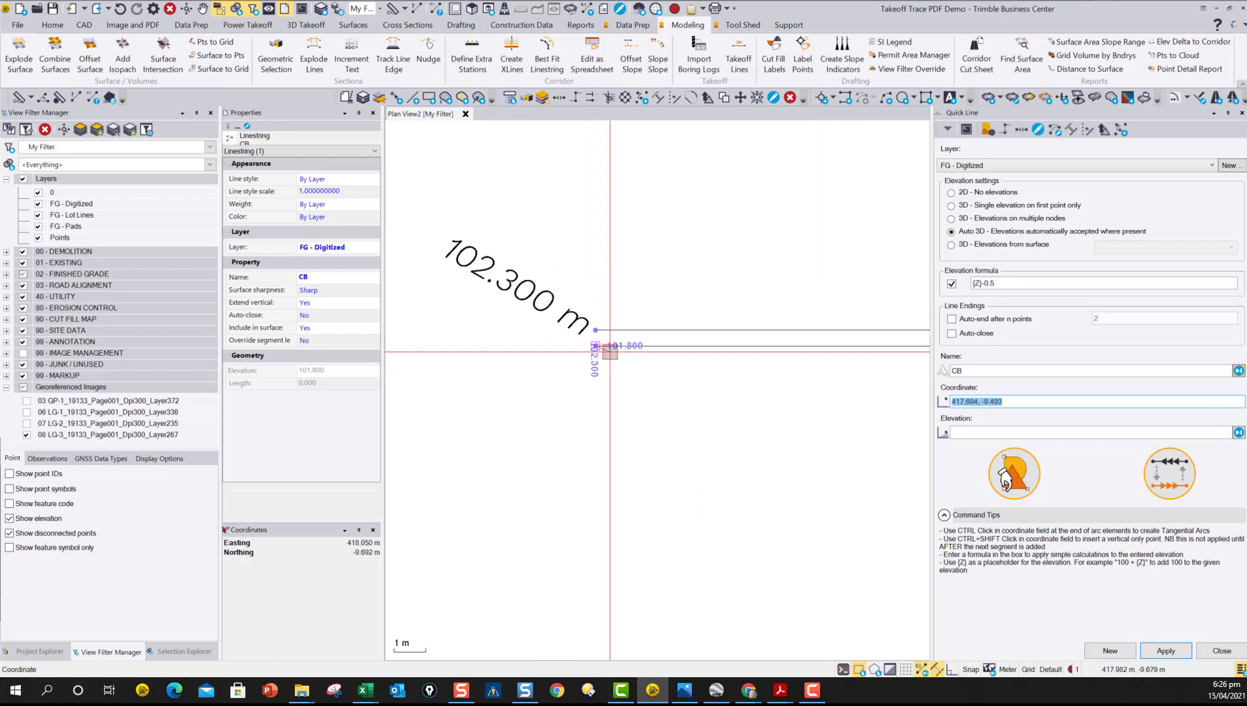
pyautogui.moveTo(716, 363); pyautogui.dragTo(588, 358, button='middle')
pyautogui.scroll(-2, 782, 382)
pyautogui.moveTo(783, 382); pyautogui.dragTo(654, 376, button='middle')
pyautogui.moveTo(817, 374); pyautogui.dragTo(712, 353, button='middle')
pyautogui.scroll(5, 716, 342)
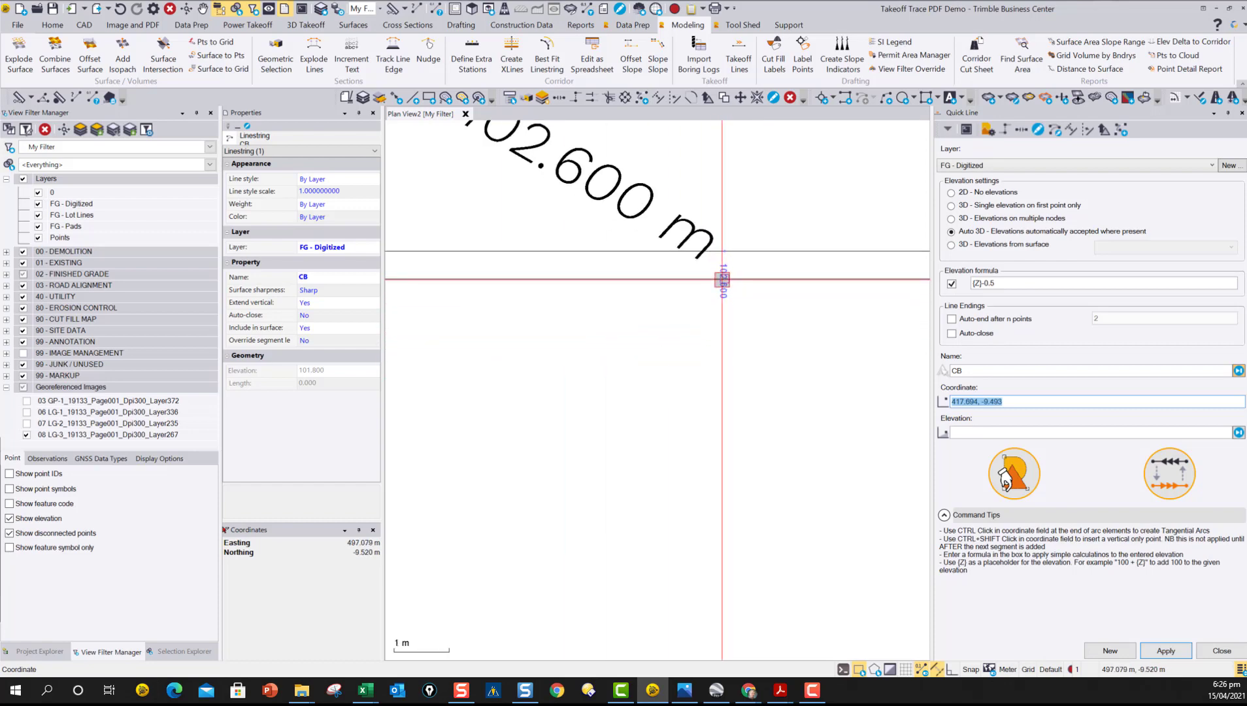
pyautogui.click(722, 279)
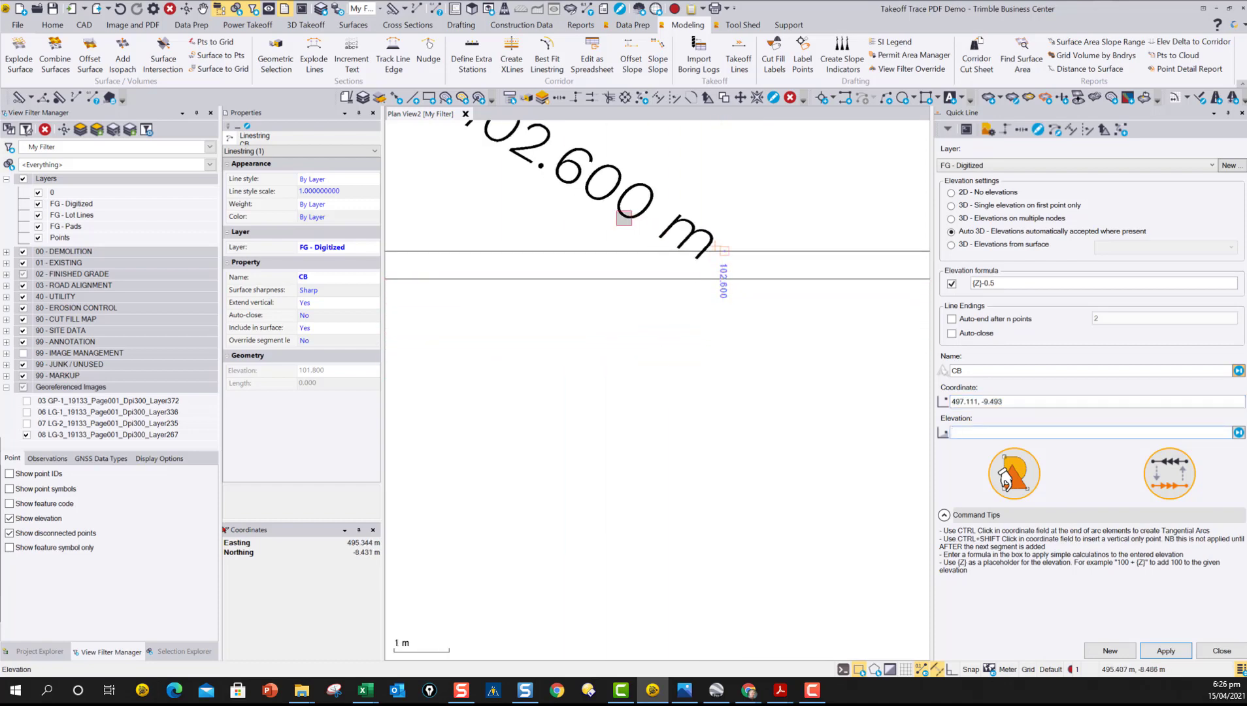
pyautogui.press('Return')
# Step: Continue the CB line east along the lower parallel line to the node labelled 102.800, accepting its elevation
pyautogui.scroll(-3, 686, 274)
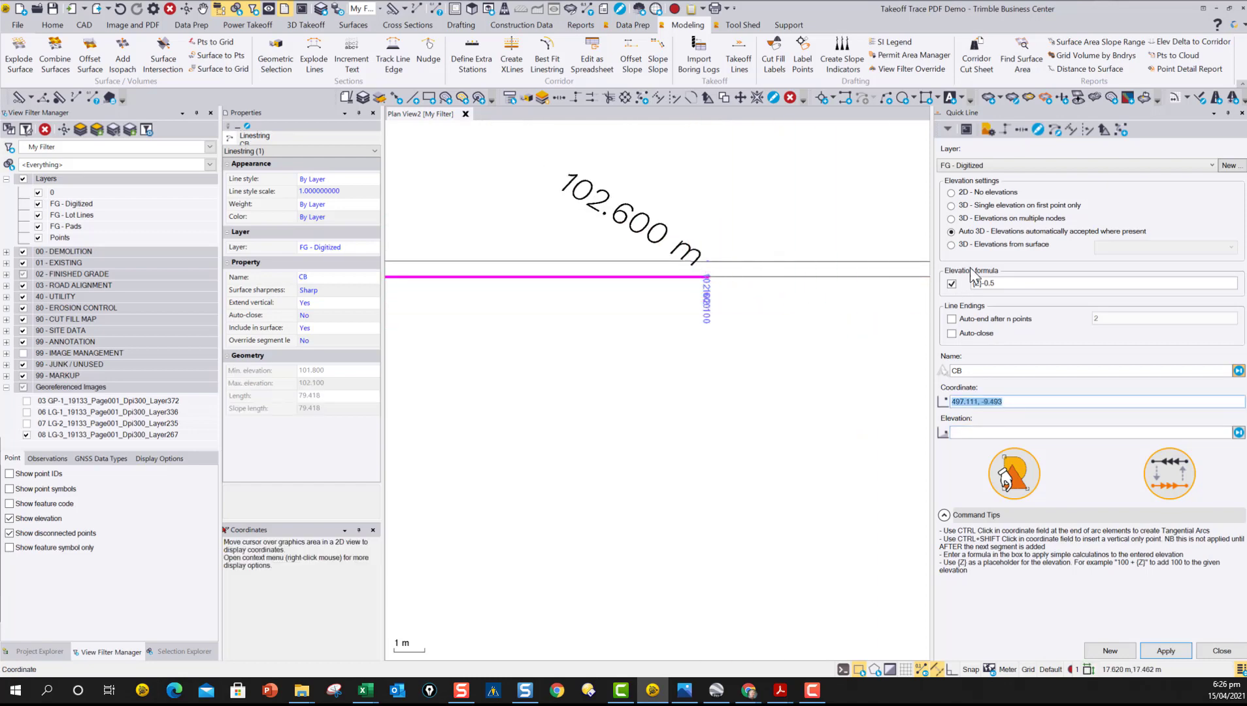
pyautogui.scroll(-2, 697, 398)
pyautogui.moveTo(697, 391); pyautogui.dragTo(1, 344, button='middle')
pyautogui.scroll(3, 668, 317)
pyautogui.click(682, 298)
pyautogui.click(571, 221)
pyautogui.scroll(-1, 871, 346)
pyautogui.moveTo(810, 356); pyautogui.dragTo(645, 366, button='middle')
pyautogui.scroll(6, 591, 350)
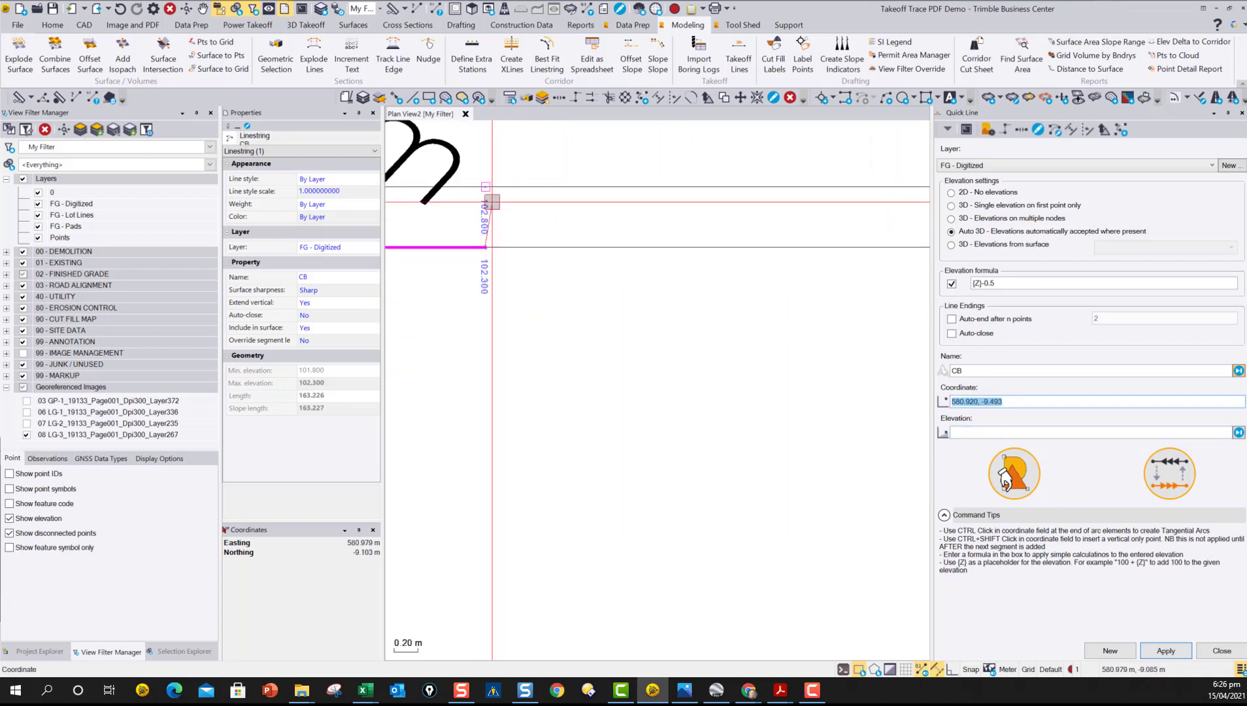
# Step: Add the following CB node on the lower parallel line beside the 103.100 label, using that label's elevation
pyautogui.scroll(-6, 765, 325)
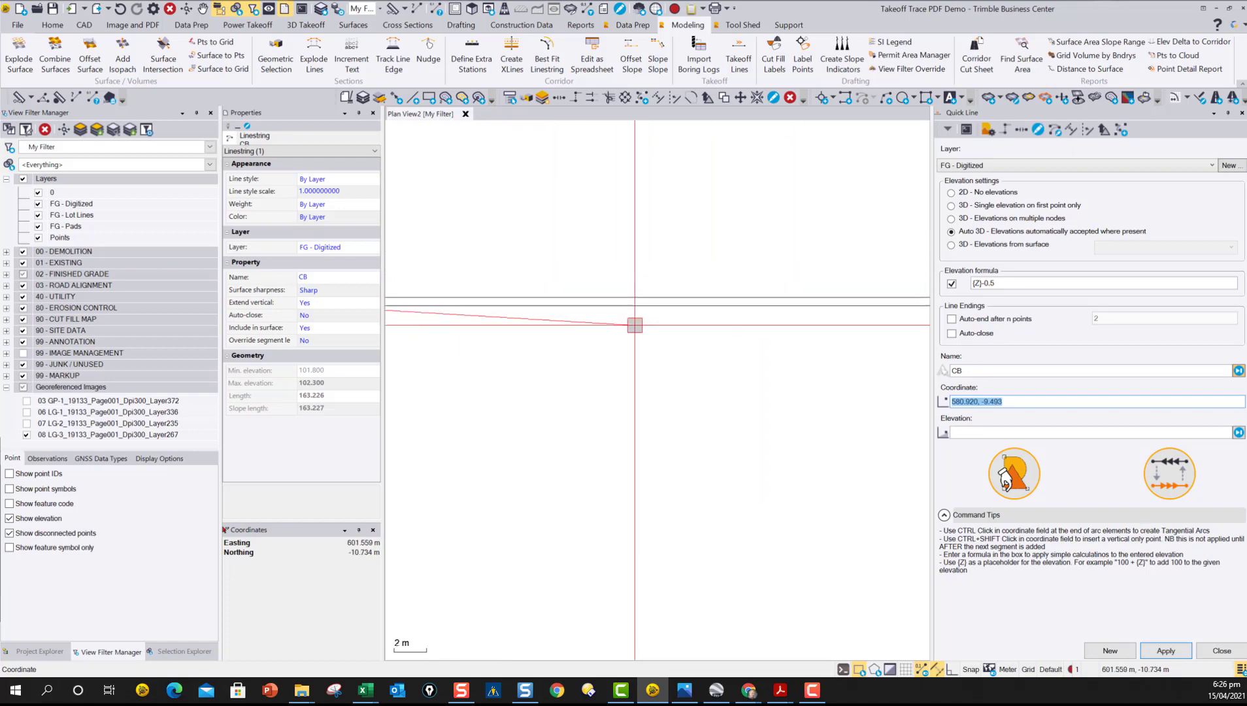
pyautogui.moveTo(765, 326); pyautogui.dragTo(474, 325, button='middle')
pyautogui.scroll(-3, 474, 324)
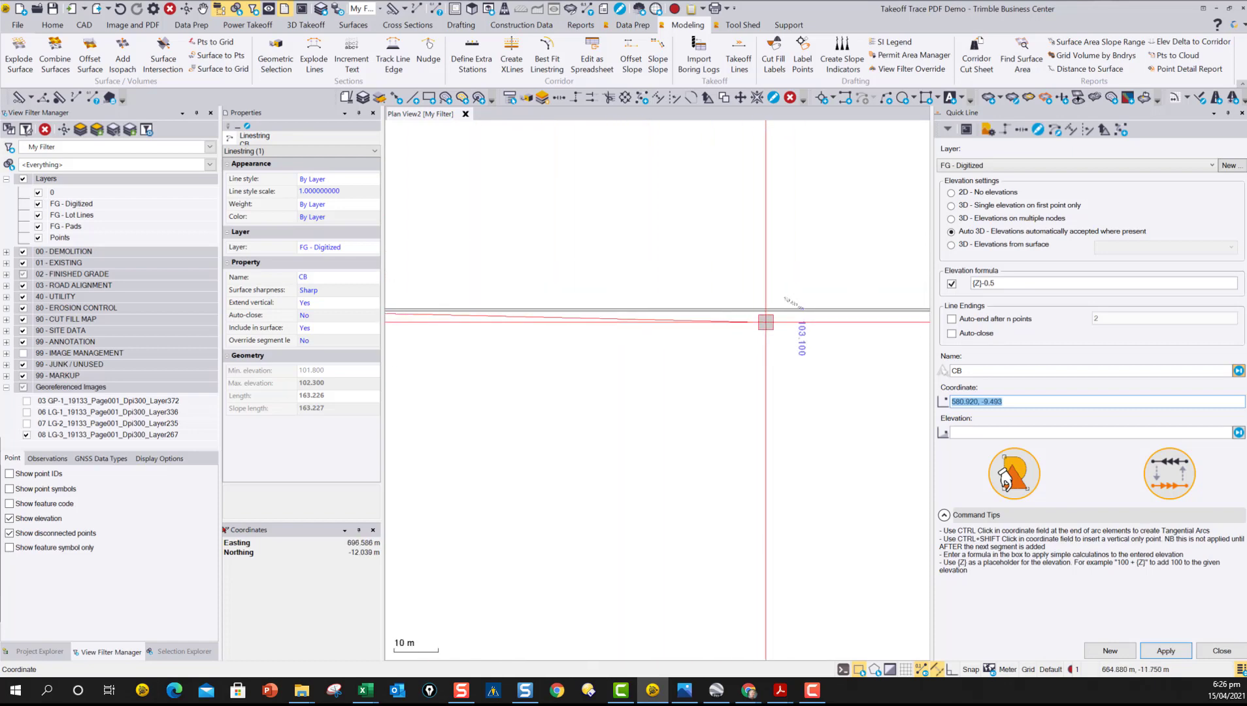
pyautogui.scroll(5, 800, 316)
pyautogui.scroll(3, 840, 298)
pyautogui.click(785, 266)
pyautogui.click(693, 220)
# Step: Place a CB node on the lower parallel line below the 103.350 m label and accept its elevation
pyautogui.scroll(-4, 723, 286)
pyautogui.moveTo(739, 286); pyautogui.dragTo(392, 285, button='middle')
pyautogui.moveTo(738, 286); pyautogui.dragTo(393, 268, button='middle')
pyautogui.scroll(3, 646, 264)
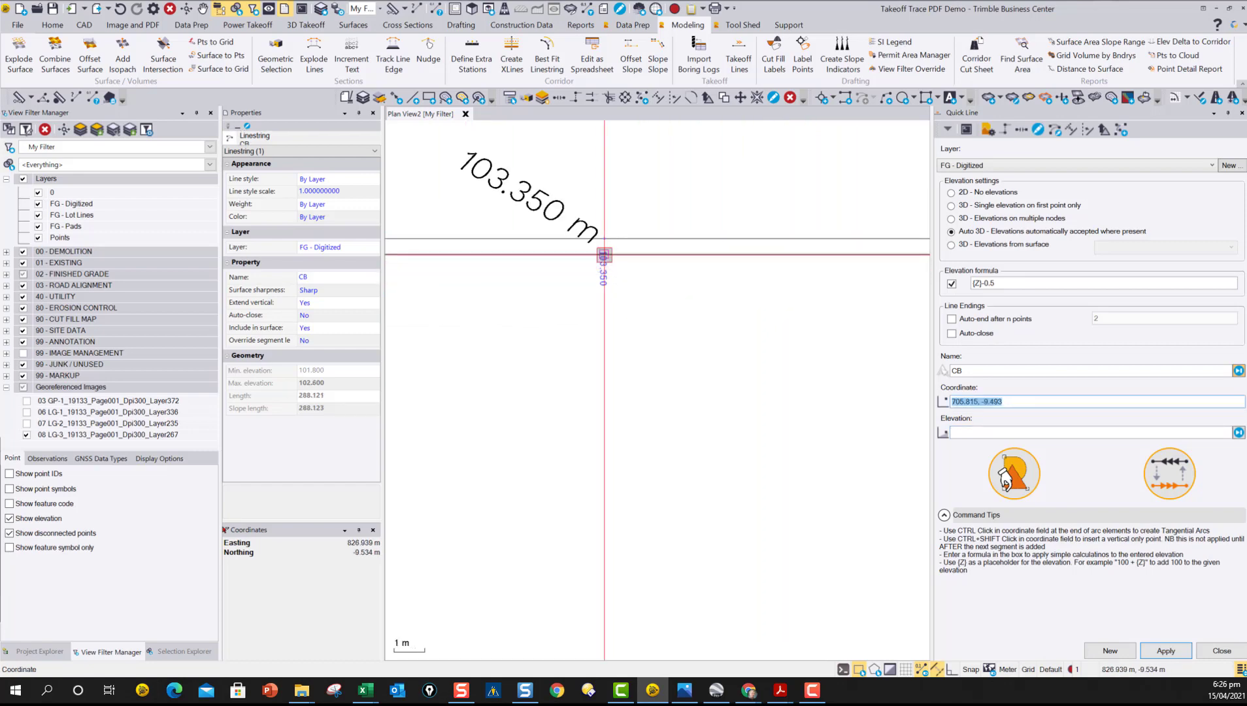
pyautogui.click(605, 253)
pyautogui.press('Return')
# Step: Extend the CB line to the east end of the lower parallel line, taking the elevation from the 103.600 m label
pyautogui.scroll(-3, 454, 286)
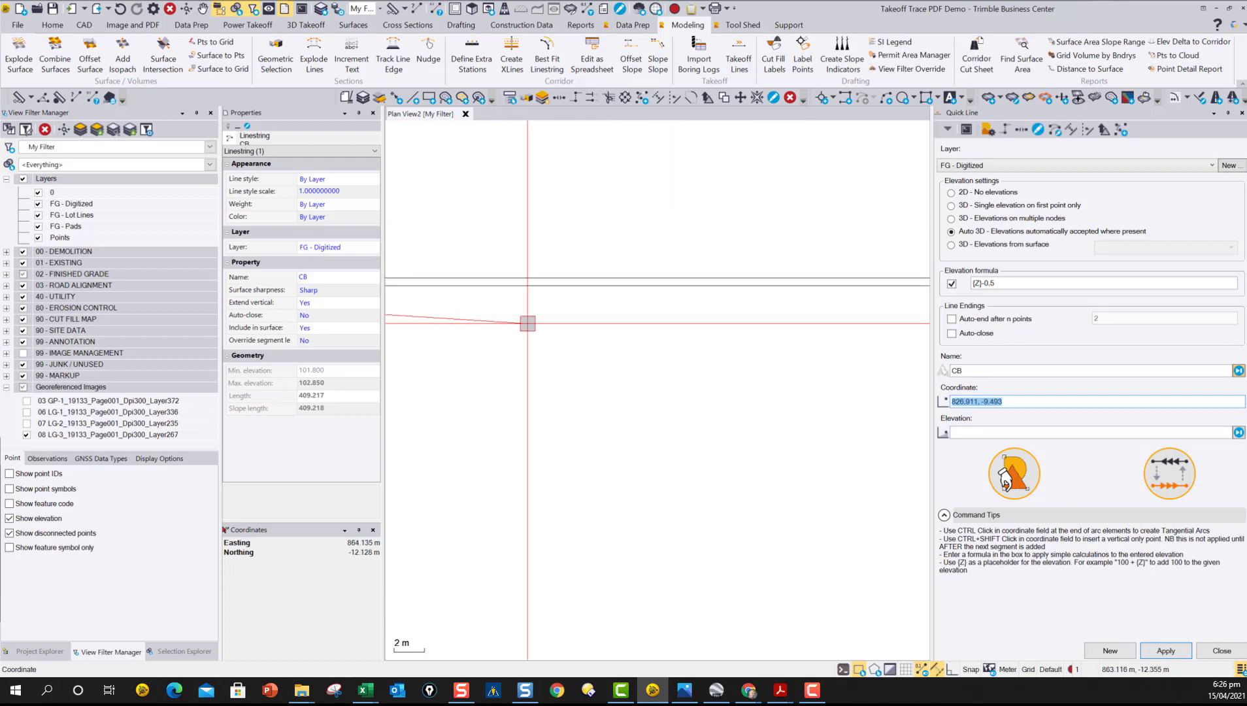
pyautogui.scroll(4, 635, 301)
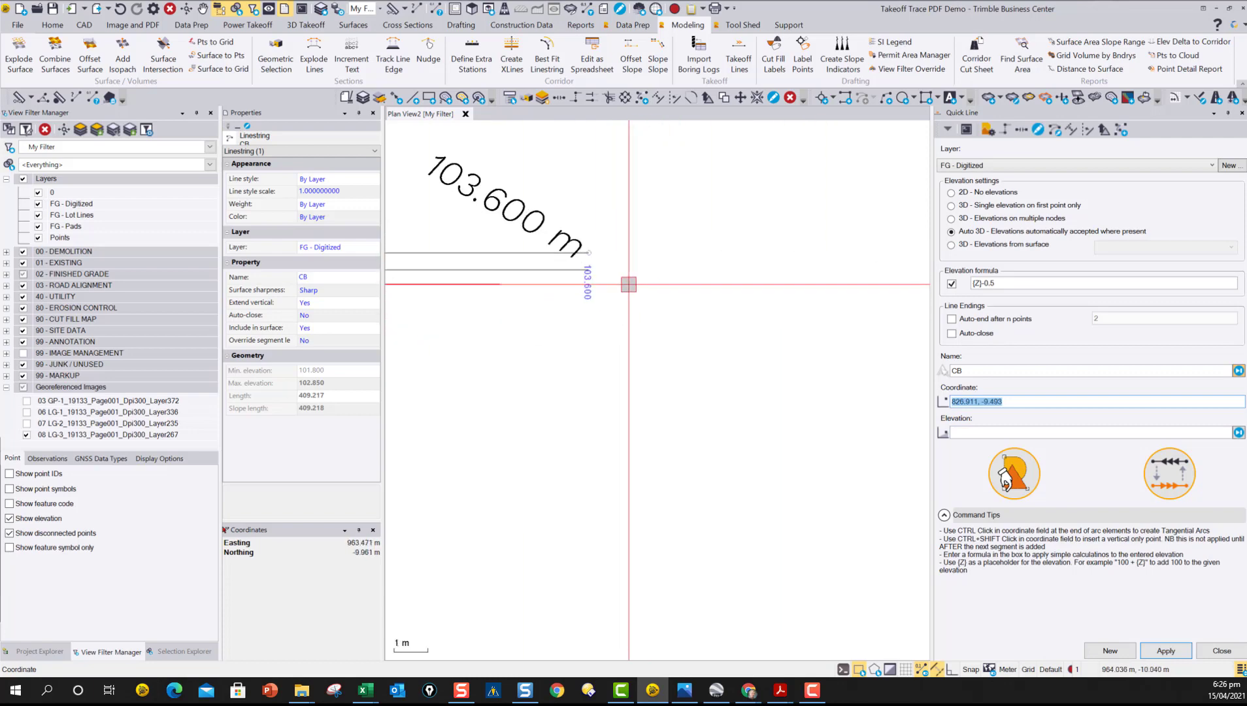
pyautogui.click(581, 265)
pyautogui.press('Return')
pyautogui.scroll(-5, 602, 308)
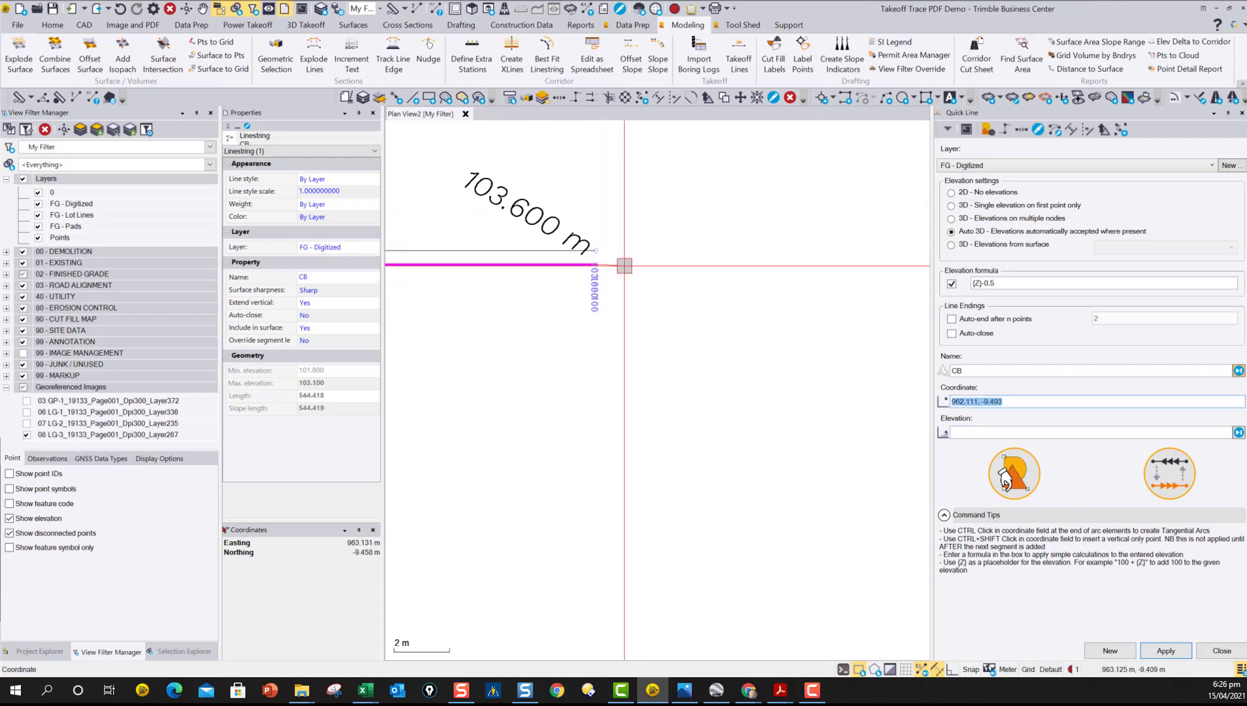
pyautogui.scroll(-2, 602, 308)
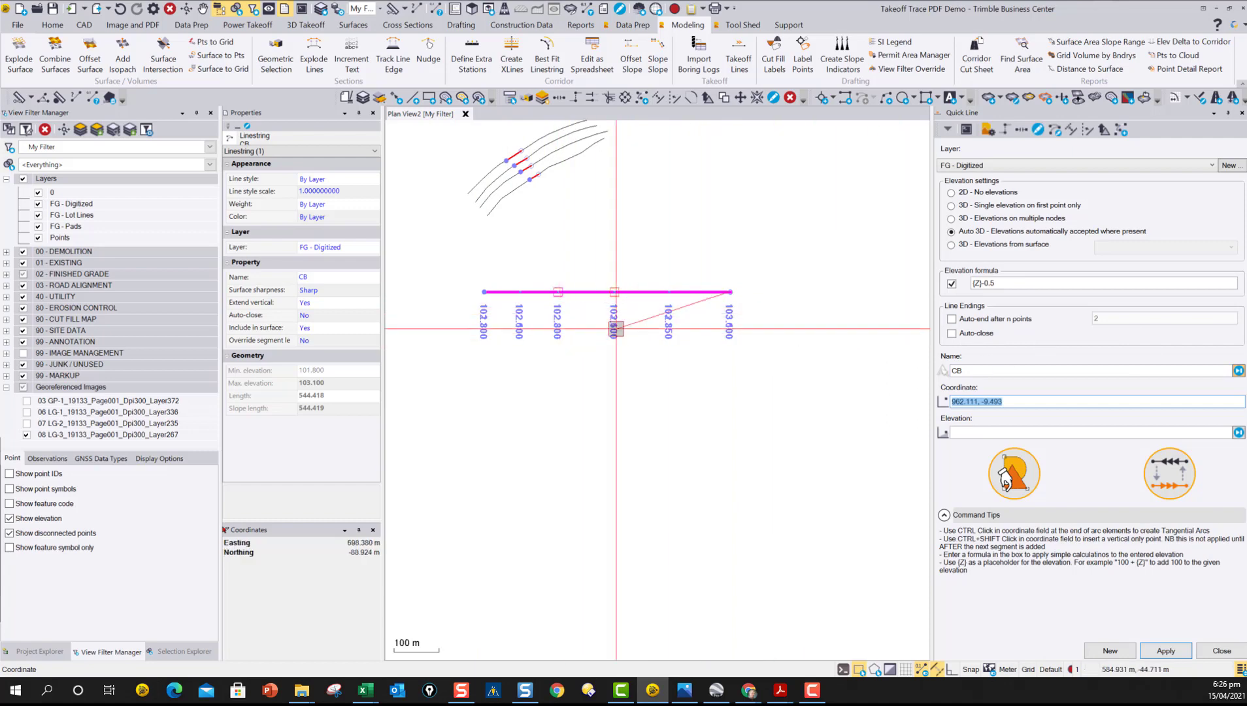
pyautogui.scroll(2, 622, 310)
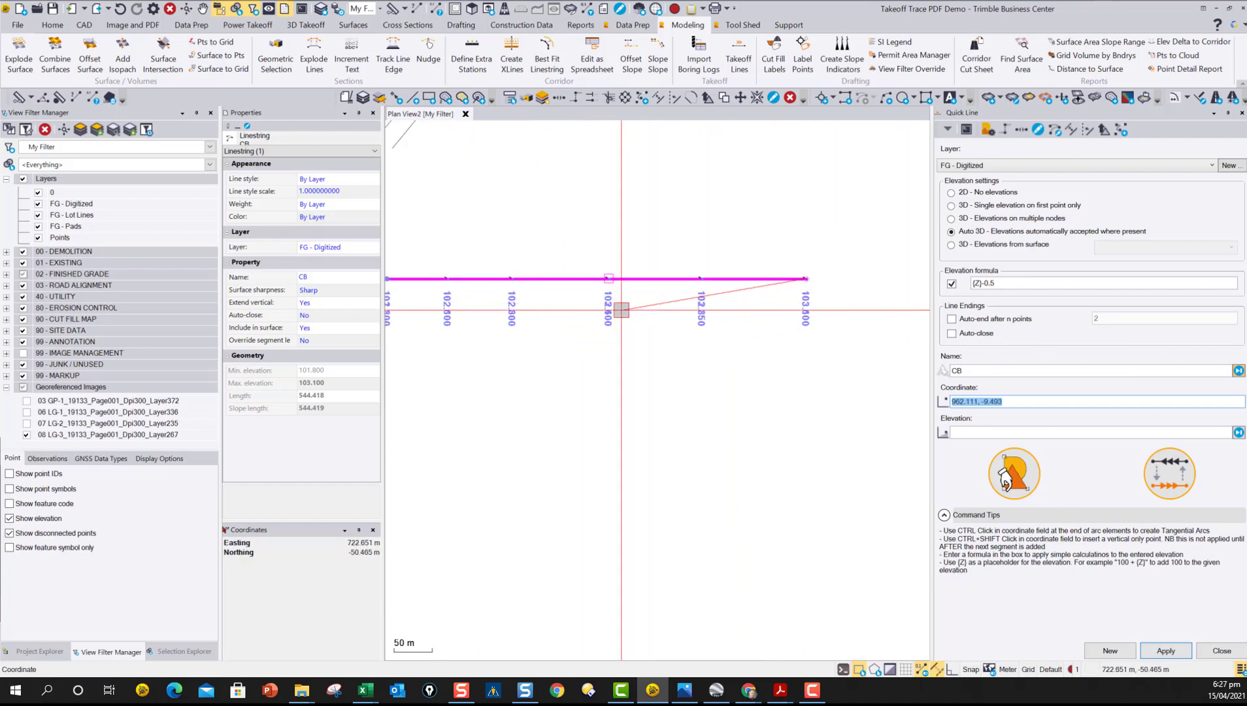
pyautogui.scroll(-4, 602, 287)
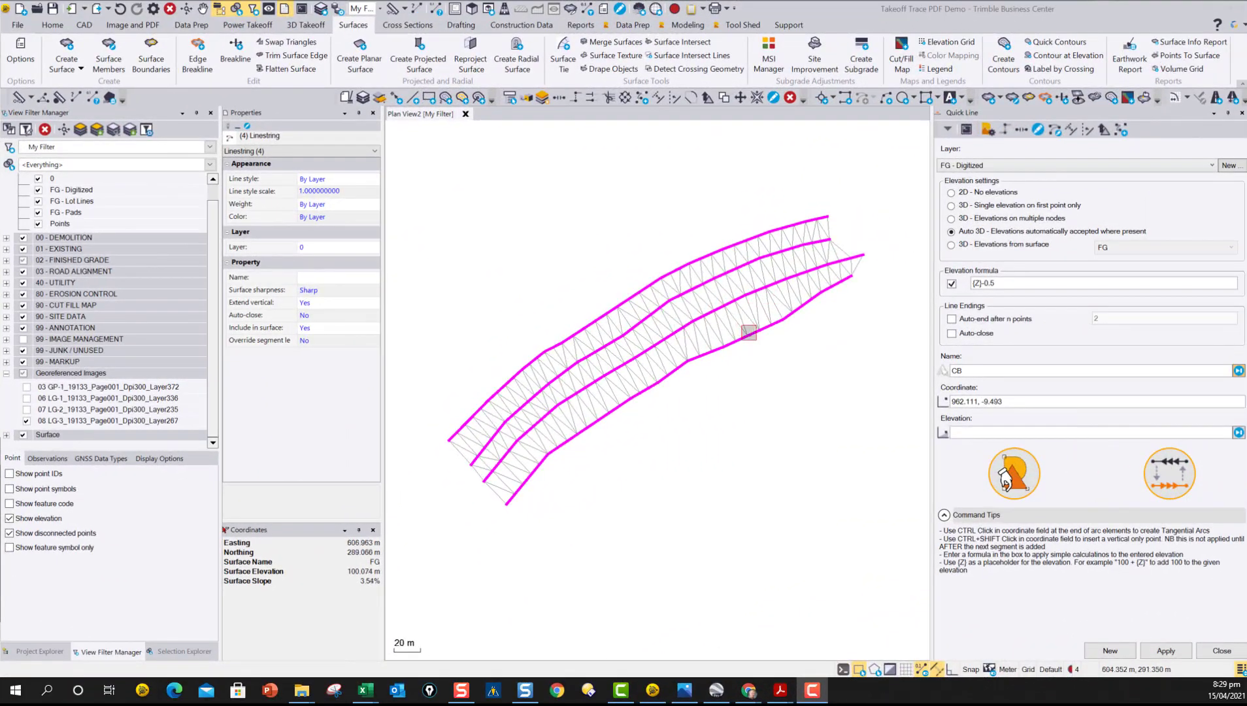
# Step: Switch the elevation setting to 3D - Elevations from surface with the FG surface, and set the elevation formula to {Z}-5
pyautogui.moveTo(761, 353); pyautogui.dragTo(751, 343, button='middle')
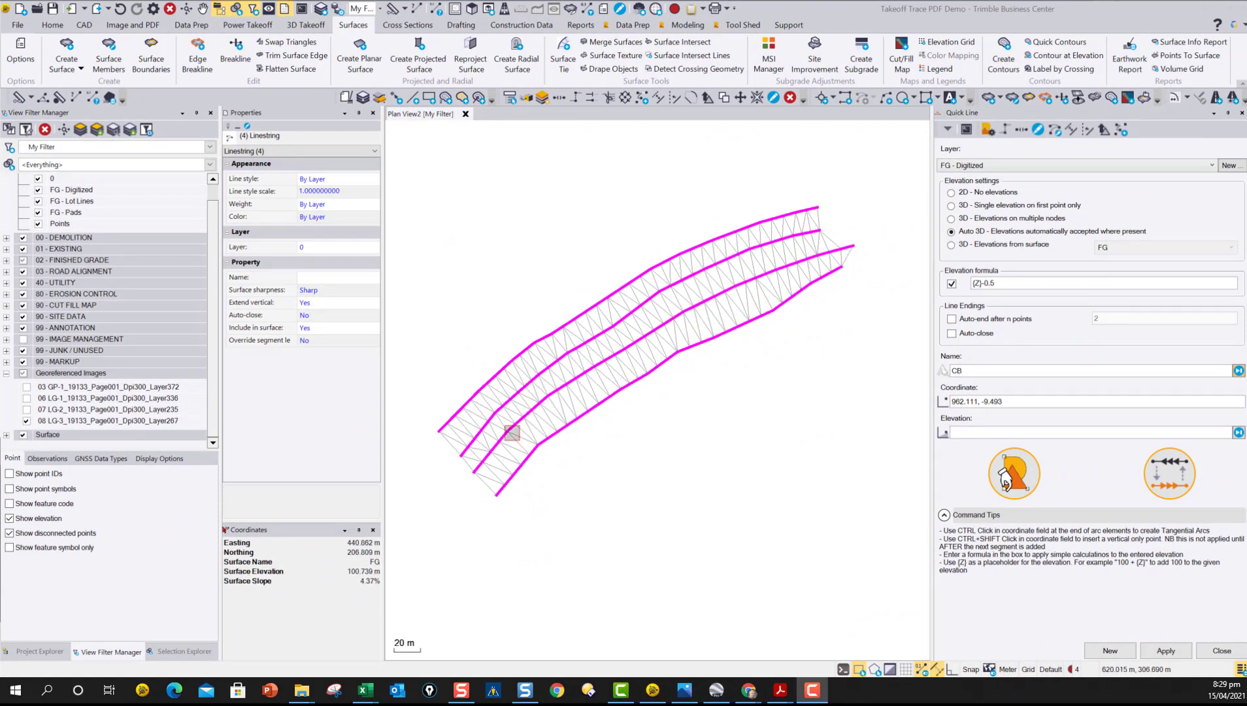
pyautogui.click(952, 246)
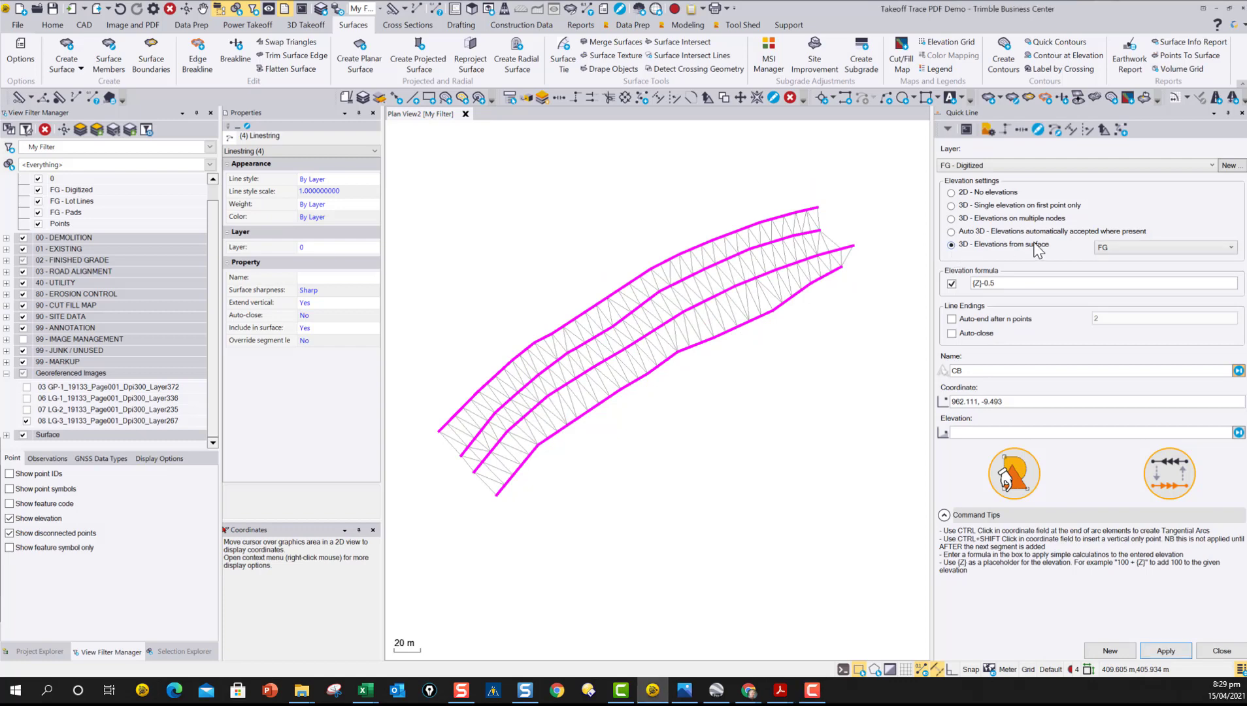
pyautogui.click(1128, 246)
pyautogui.click(1124, 269)
# Step: Draw an eight-node CB line about 288 m long lengthwise along the southern strip of the FG surface, and end the command
pyautogui.click(1018, 403)
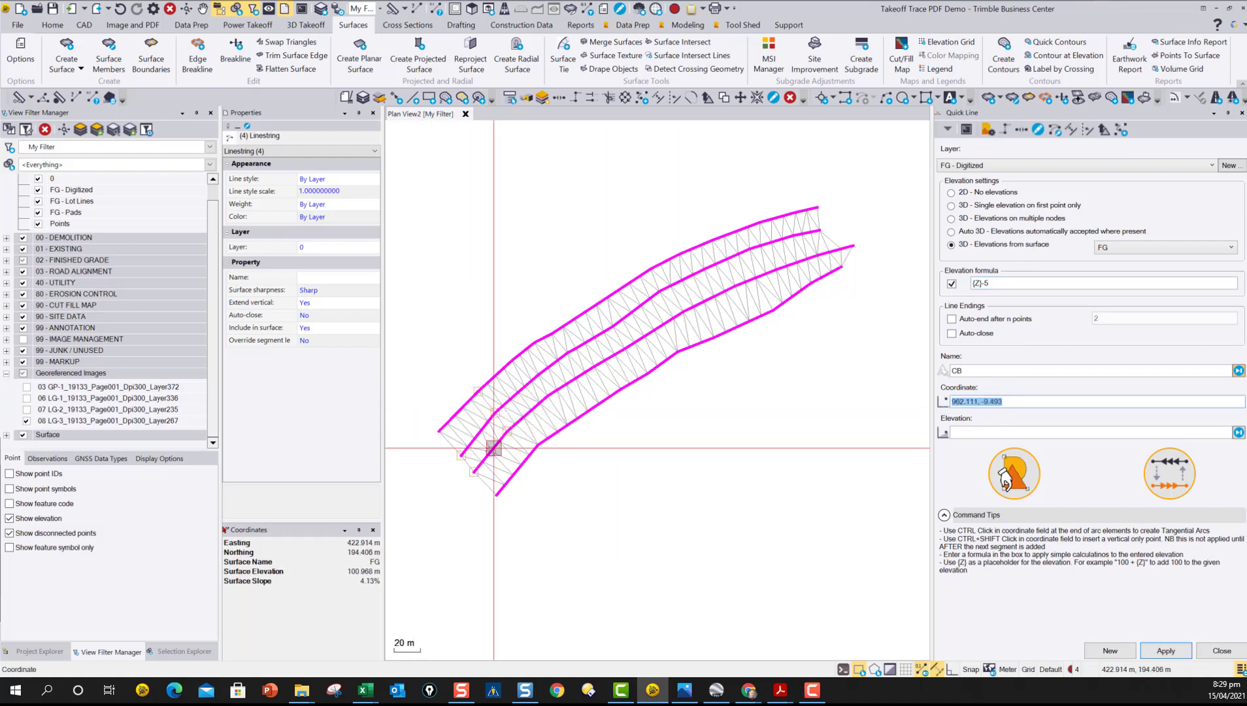
pyautogui.click(500, 461)
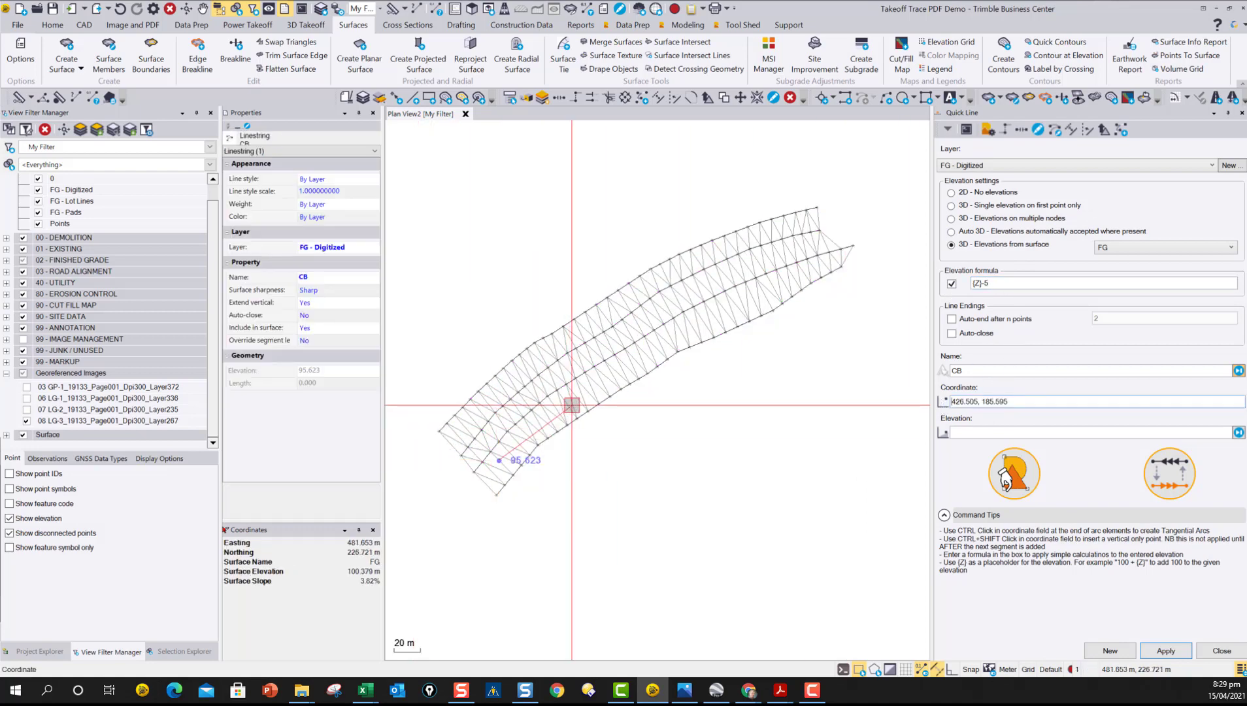
pyautogui.click(615, 376)
pyautogui.click(671, 336)
pyautogui.click(698, 318)
pyautogui.click(745, 300)
pyautogui.click(781, 280)
pyautogui.click(823, 264)
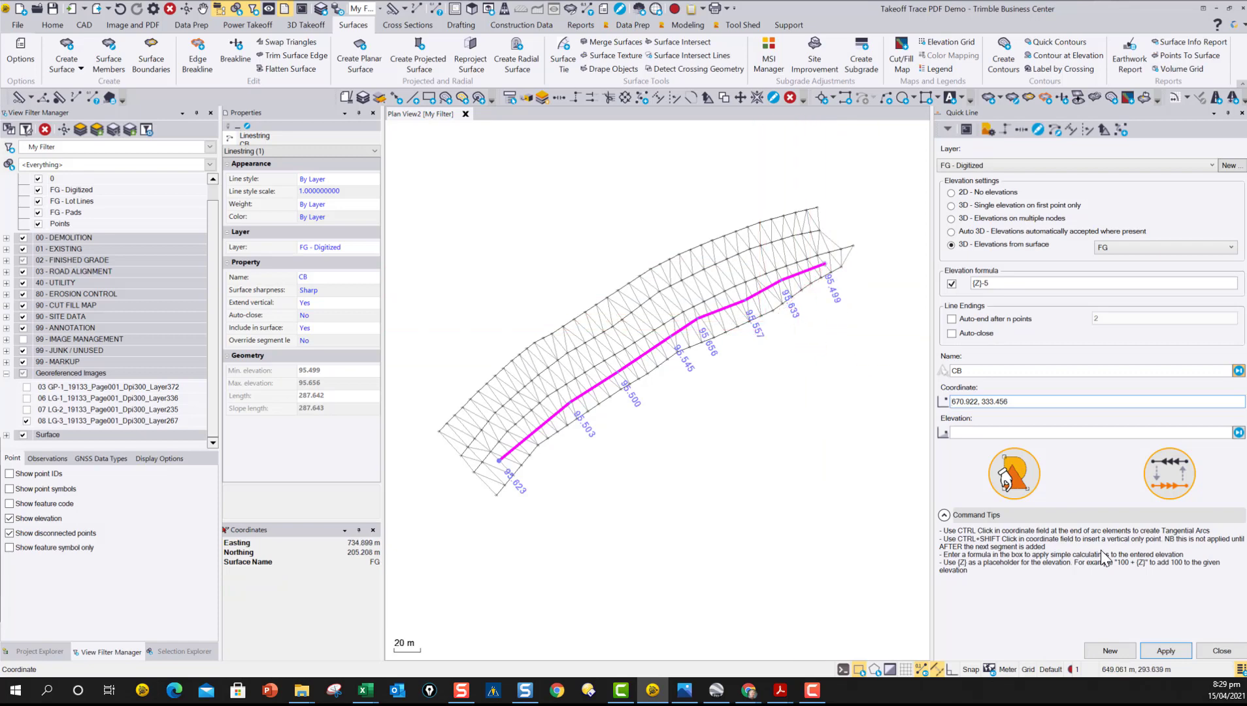
pyautogui.click(1221, 650)
# Step: Examine the new CB line against the FG surface in a 3D view, and return to the plan view
pyautogui.scroll(3, 771, 398)
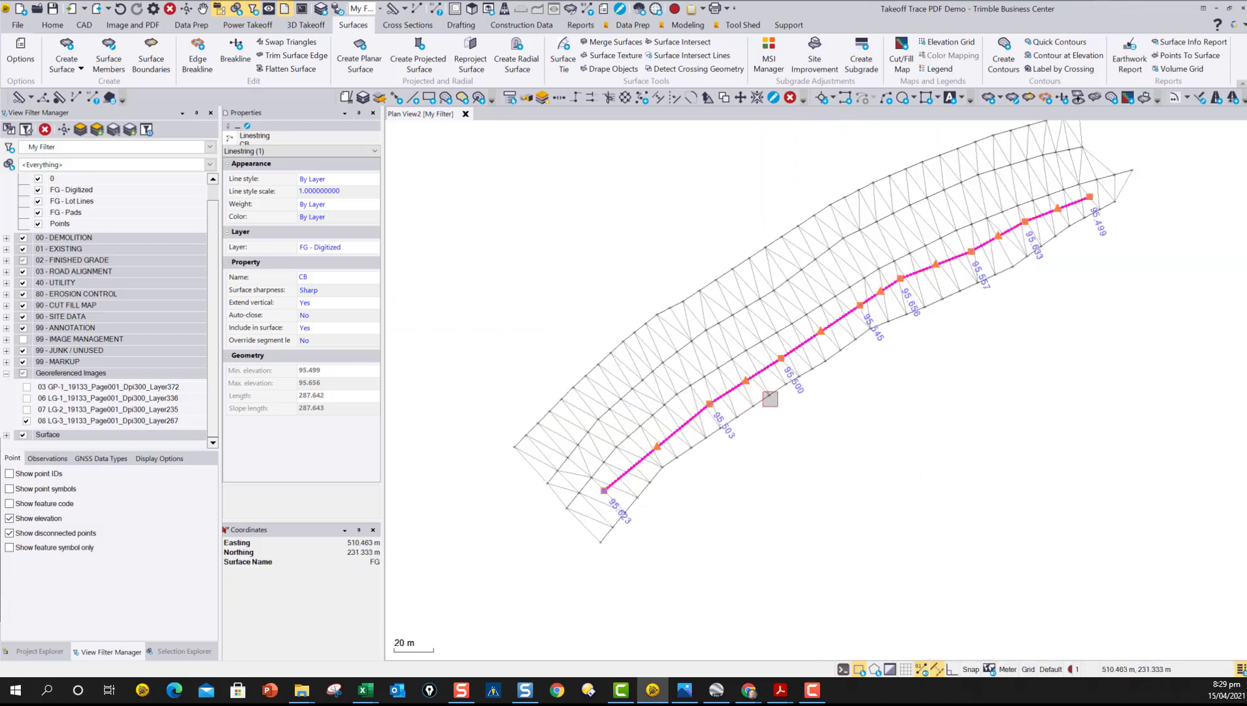
pyautogui.moveTo(772, 398); pyautogui.dragTo(750, 428, button='middle')
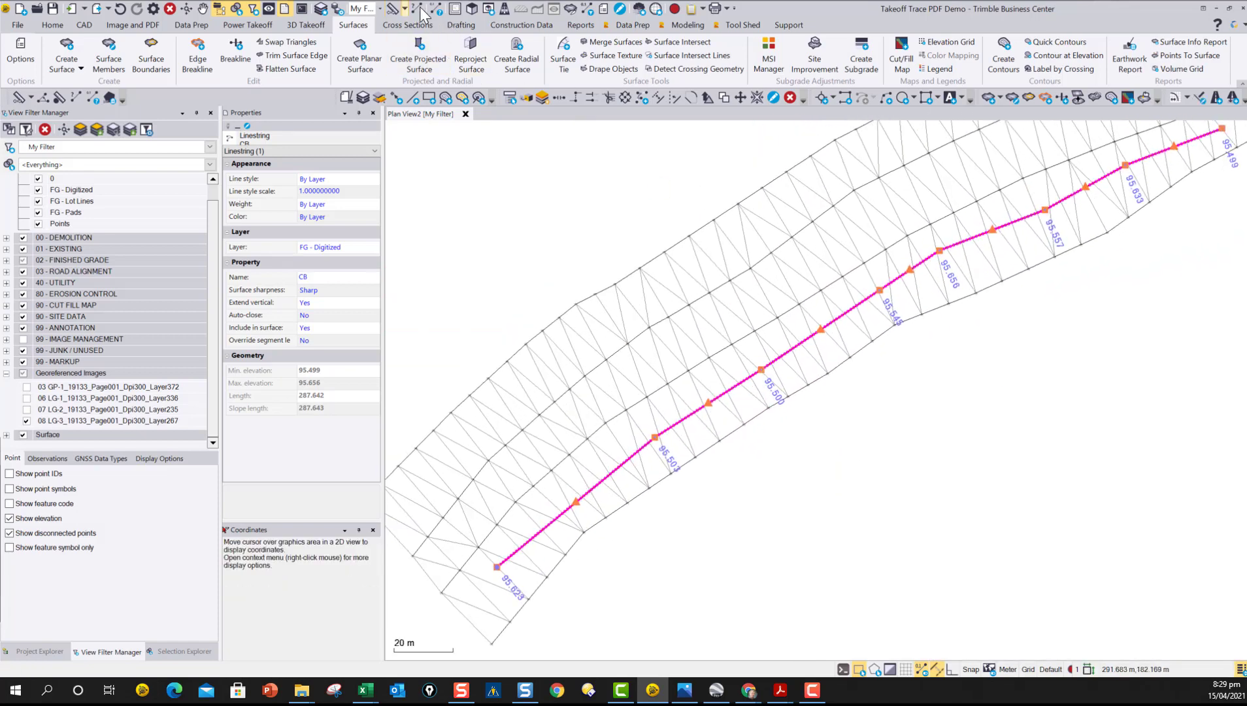
pyautogui.click(456, 12)
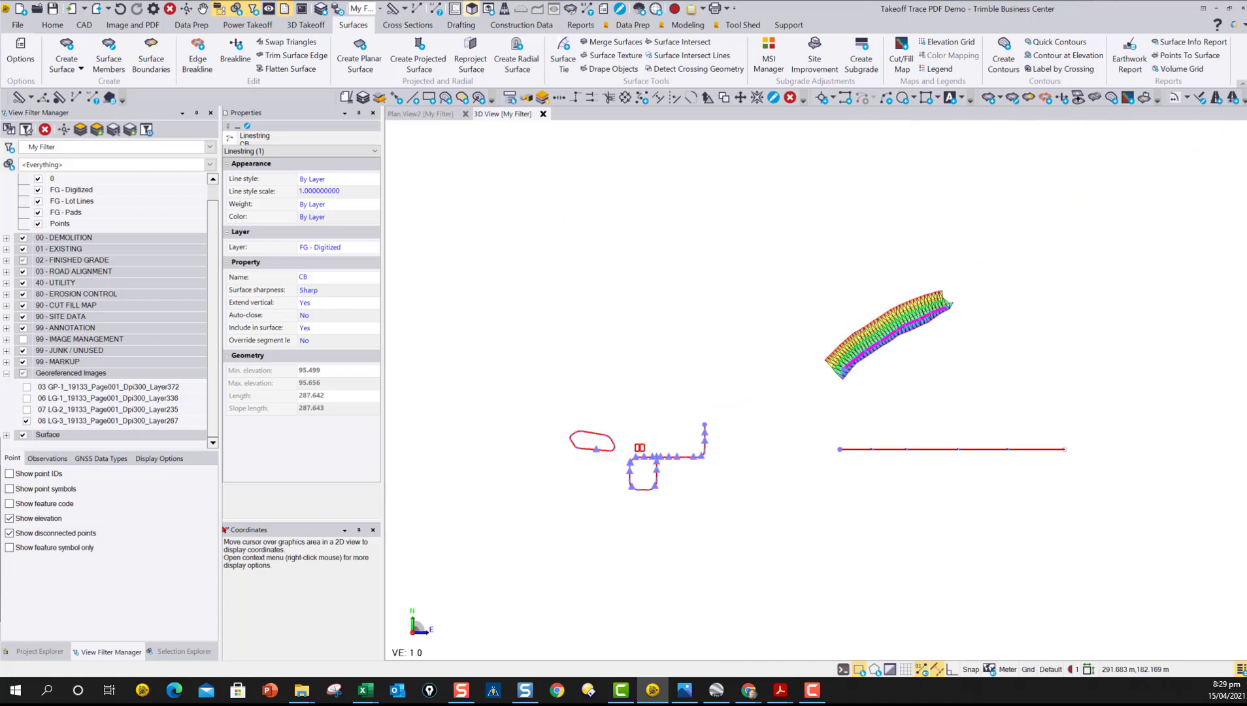
pyautogui.moveTo(702, 383); pyautogui.dragTo(705, 292)
pyautogui.scroll(4, 847, 383)
pyautogui.moveTo(825, 400); pyautogui.dragTo(642, 466, button='middle')
pyautogui.moveTo(739, 431); pyautogui.dragTo(601, 412)
pyautogui.click(800, 446)
pyautogui.scroll(3, 767, 425)
pyautogui.scroll(-4, 602, 412)
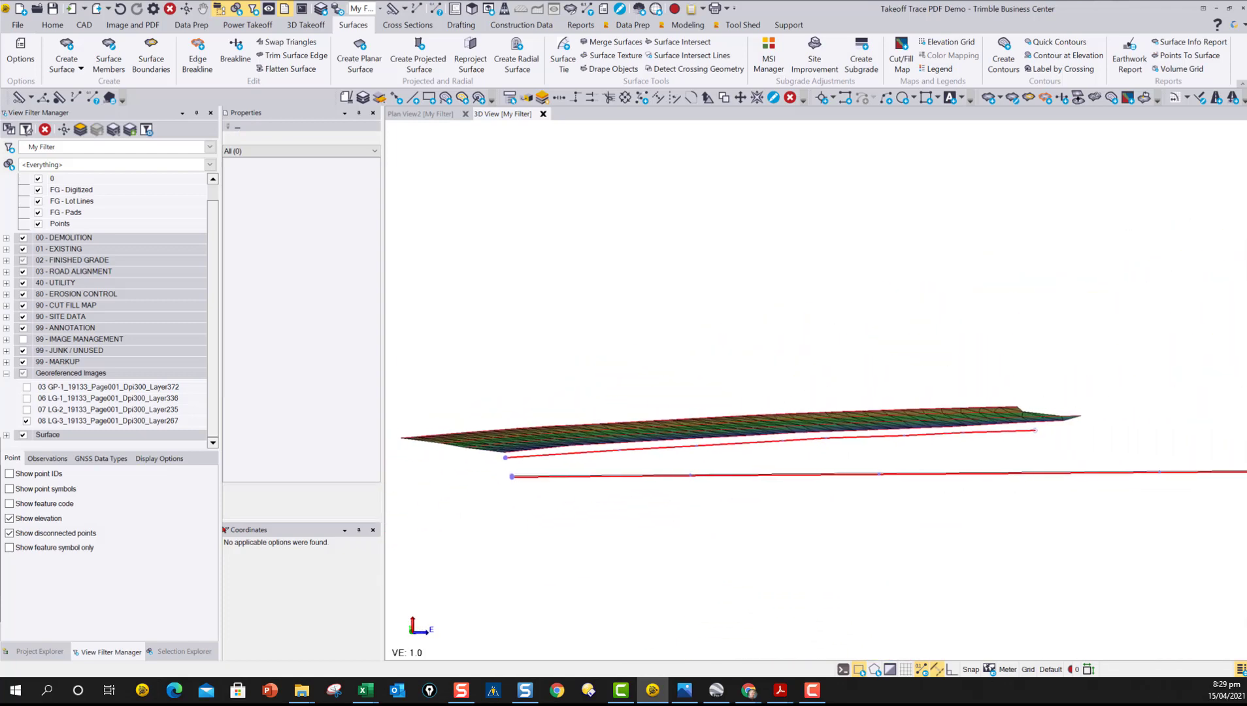
pyautogui.moveTo(631, 459); pyautogui.dragTo(629, 458, button='middle')
pyautogui.moveTo(749, 439); pyautogui.dragTo(717, 419)
pyautogui.click(416, 115)
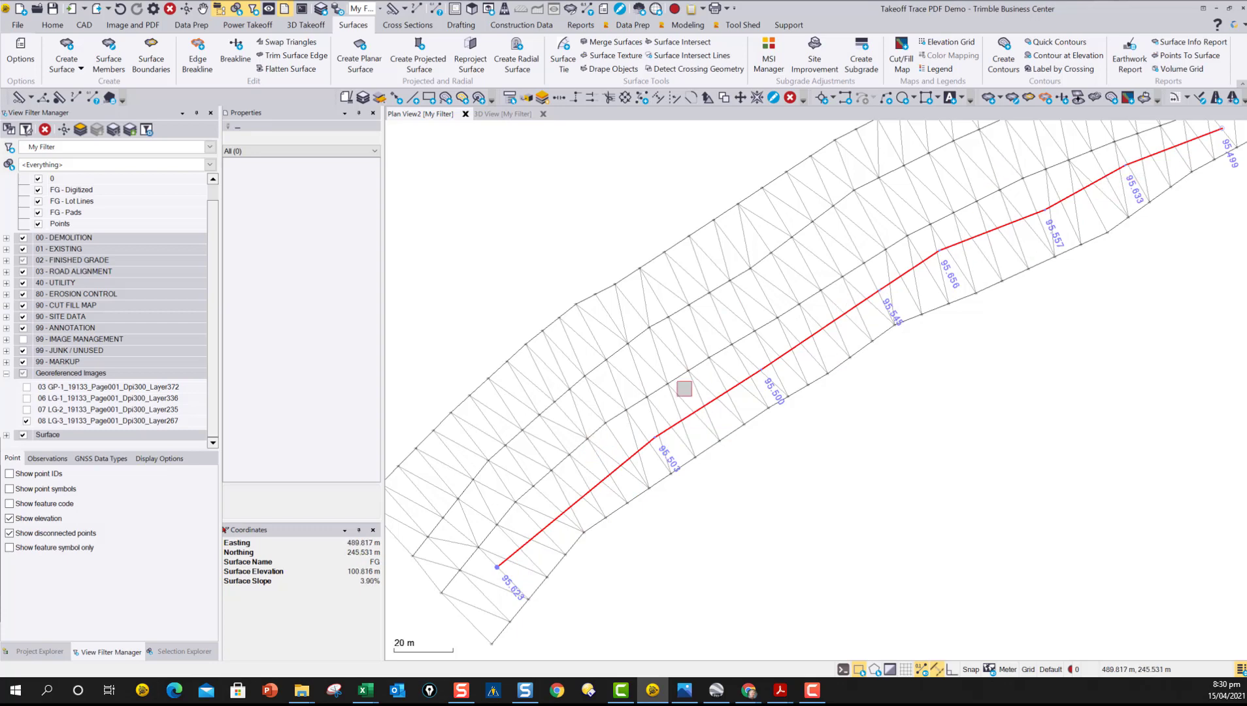
pyautogui.scroll(-3, 724, 362)
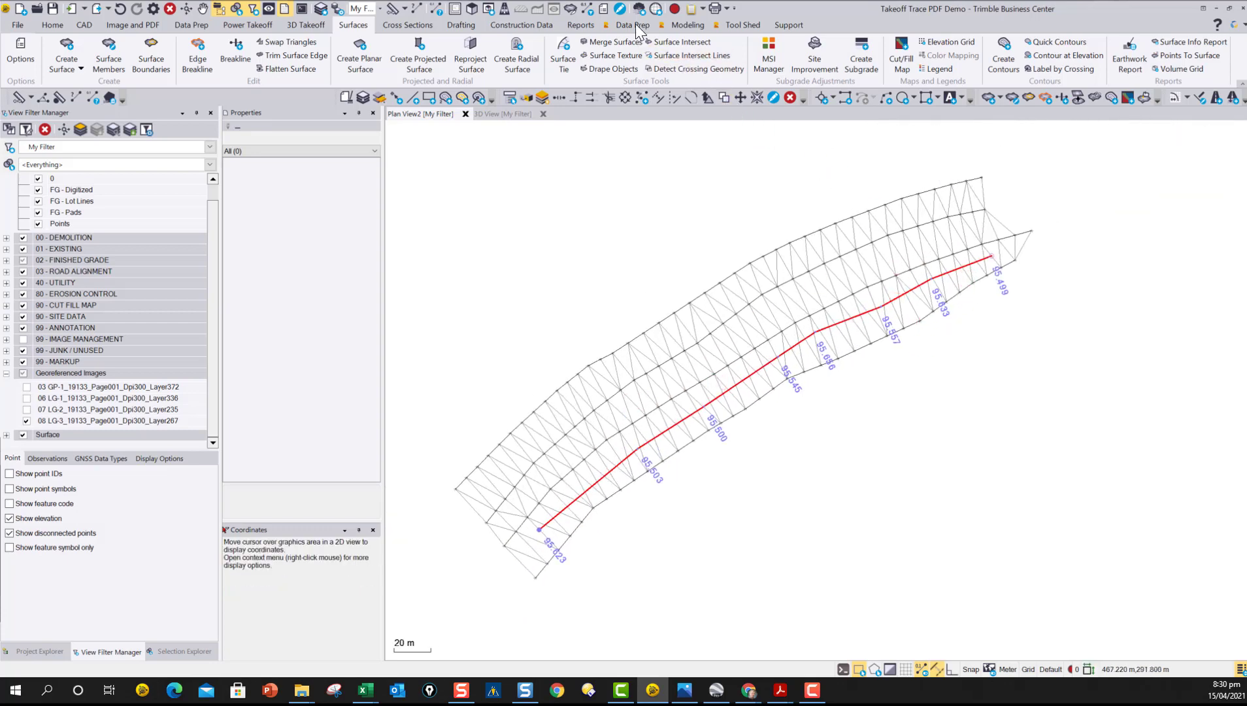
# Step: Restart the Takeoff Lines command and set the elevation setting to 2D - No elevations
pyautogui.click(698, 26)
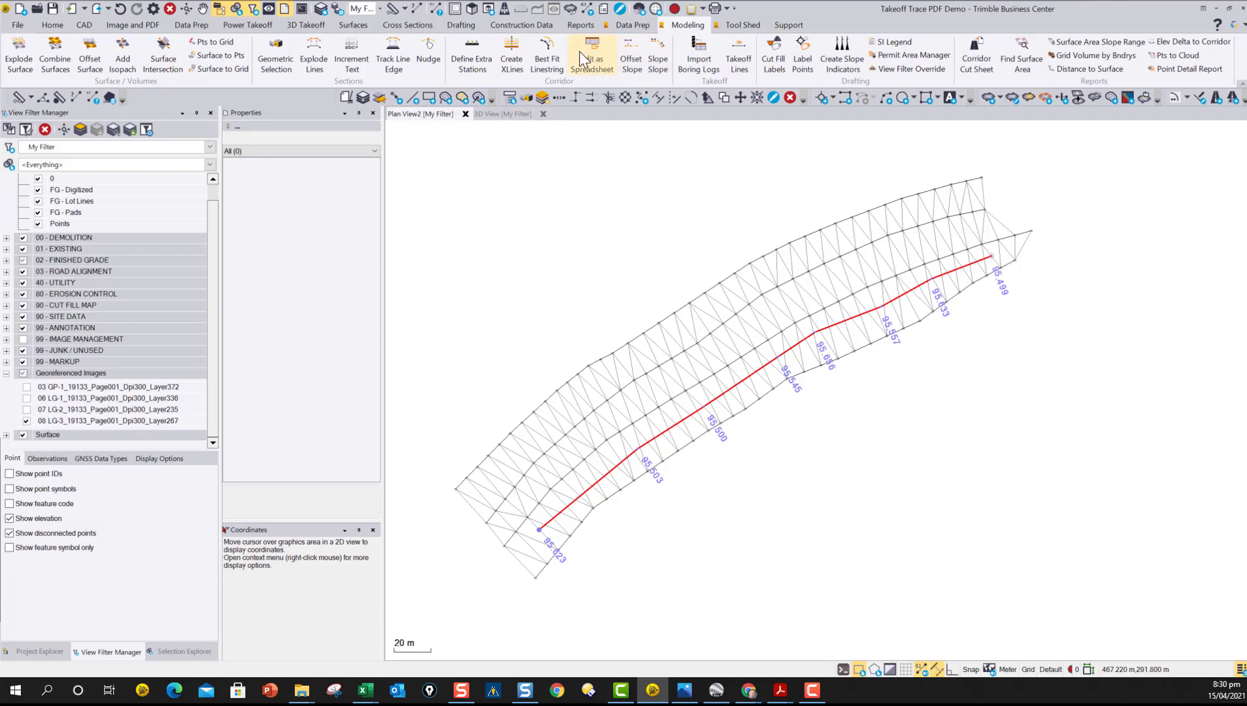
pyautogui.click(751, 58)
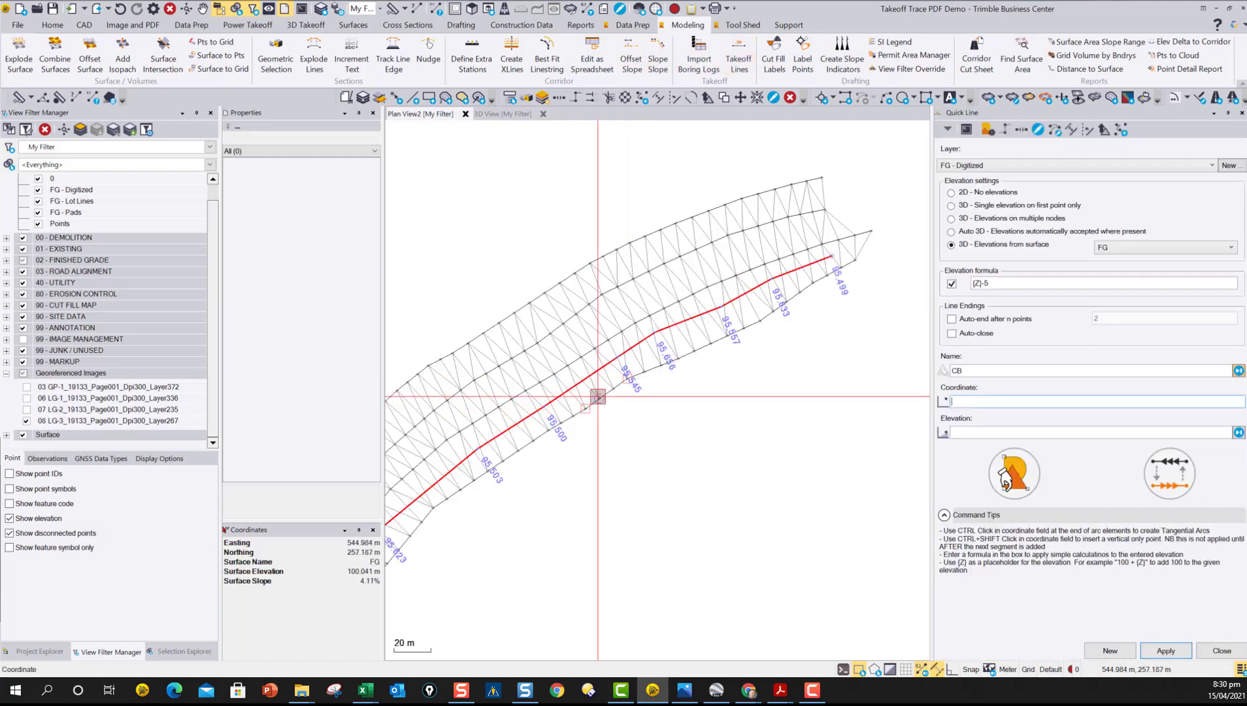
pyautogui.moveTo(598, 397); pyautogui.dragTo(673, 366, button='middle')
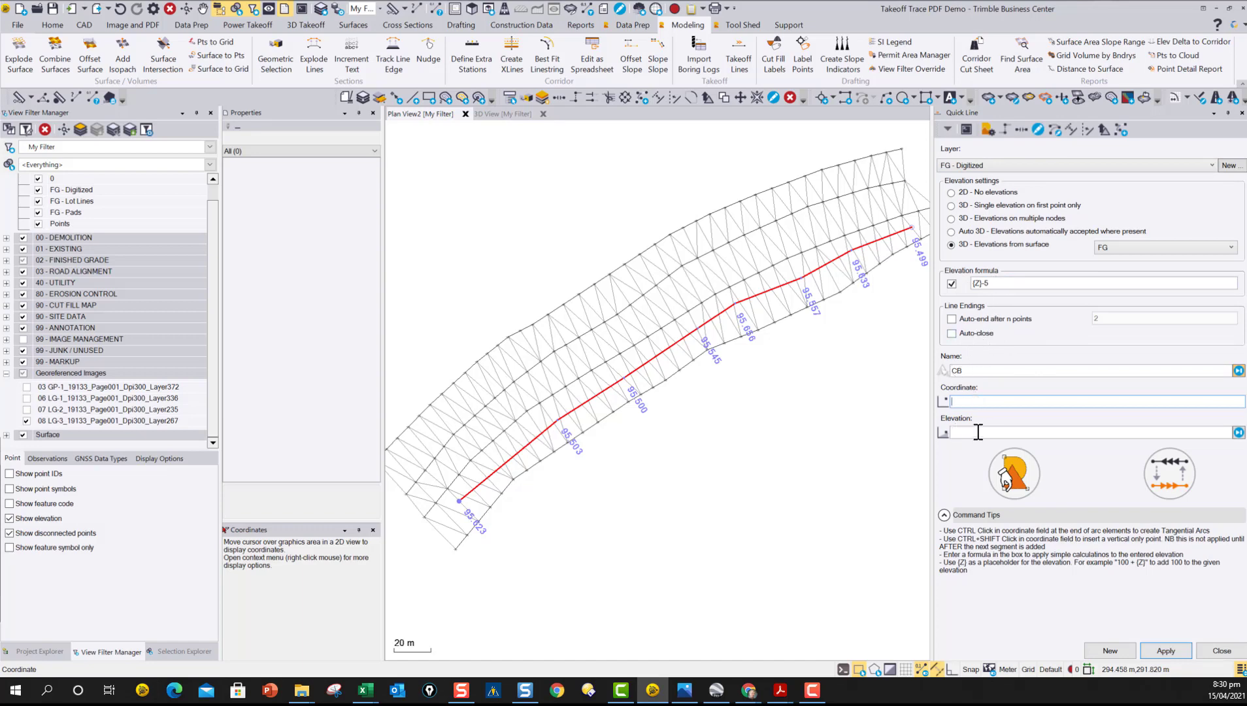
pyautogui.scroll(-2, 810, 354)
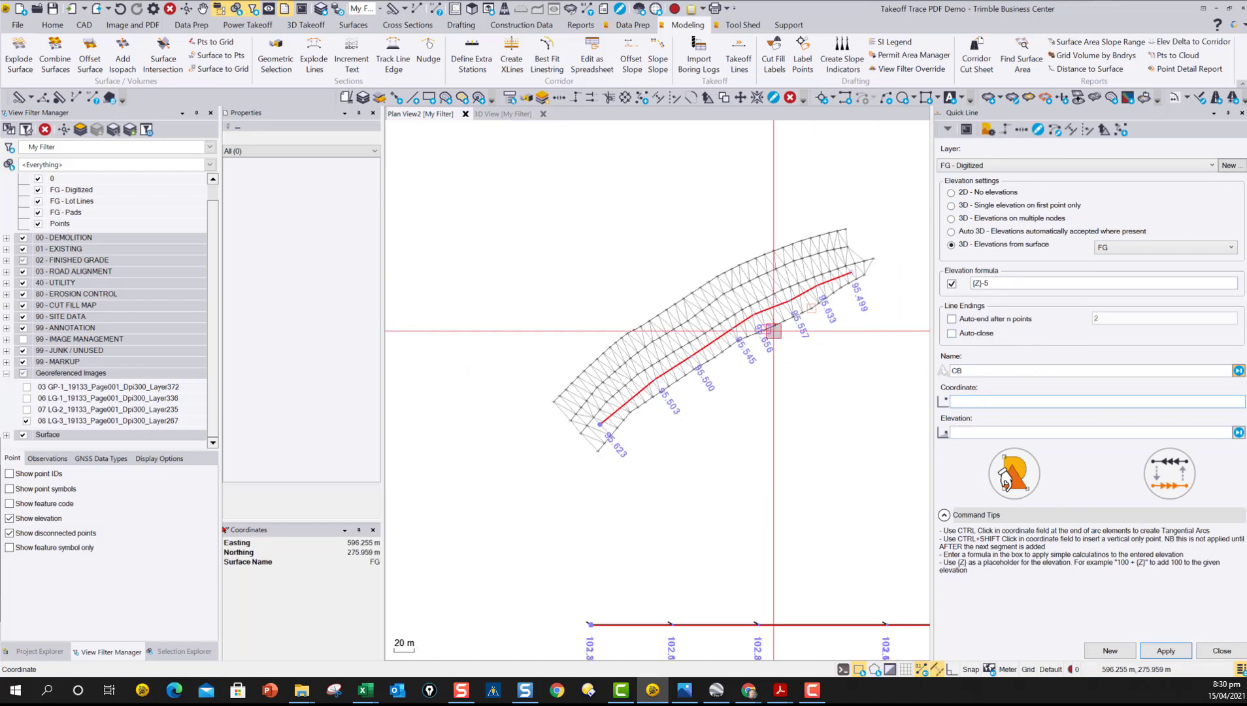
pyautogui.scroll(-3, 639, 349)
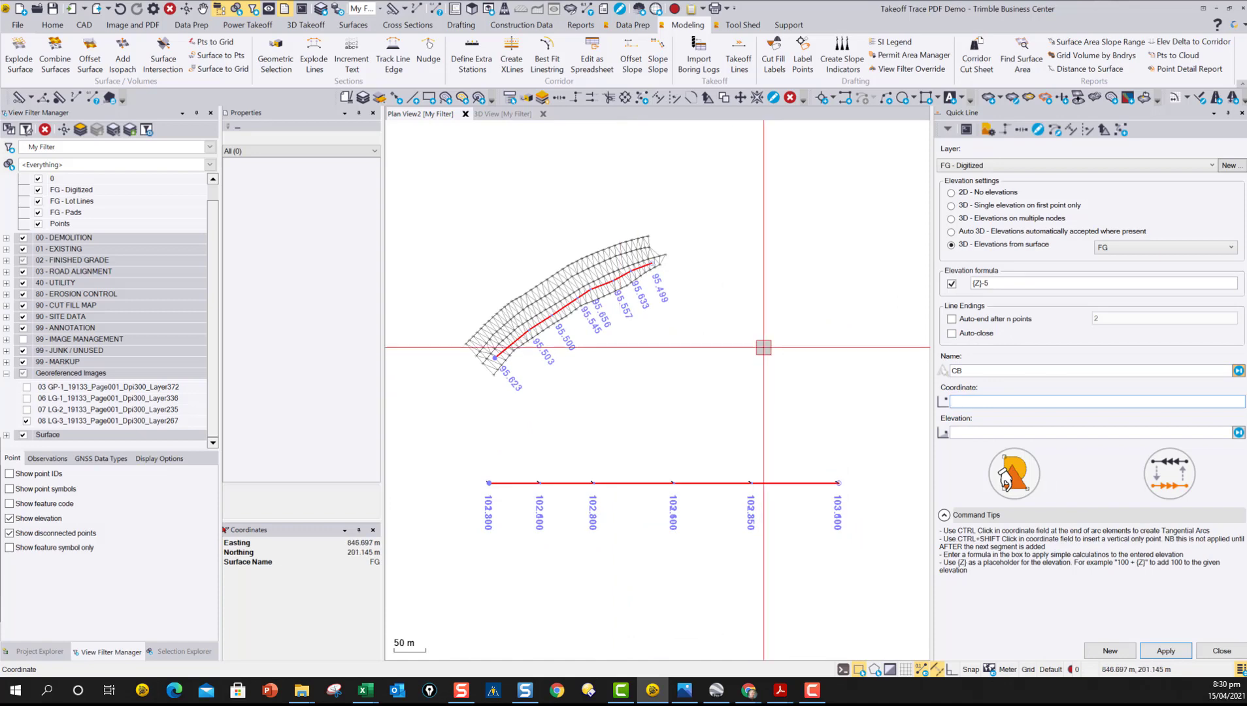
pyautogui.click(951, 192)
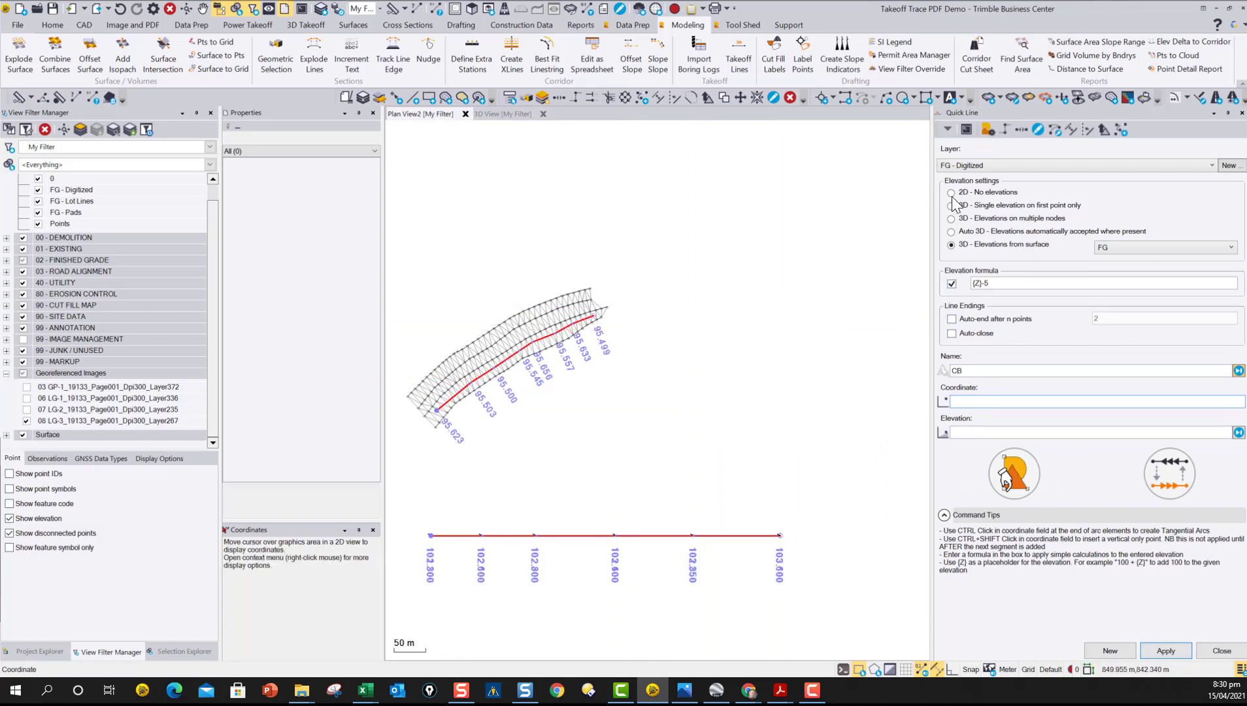
# Step: Draw a four-node CB line about 280 m long running northeast in the empty area east of the FG surface
pyautogui.click(983, 400)
pyautogui.click(736, 358)
pyautogui.click(785, 330)
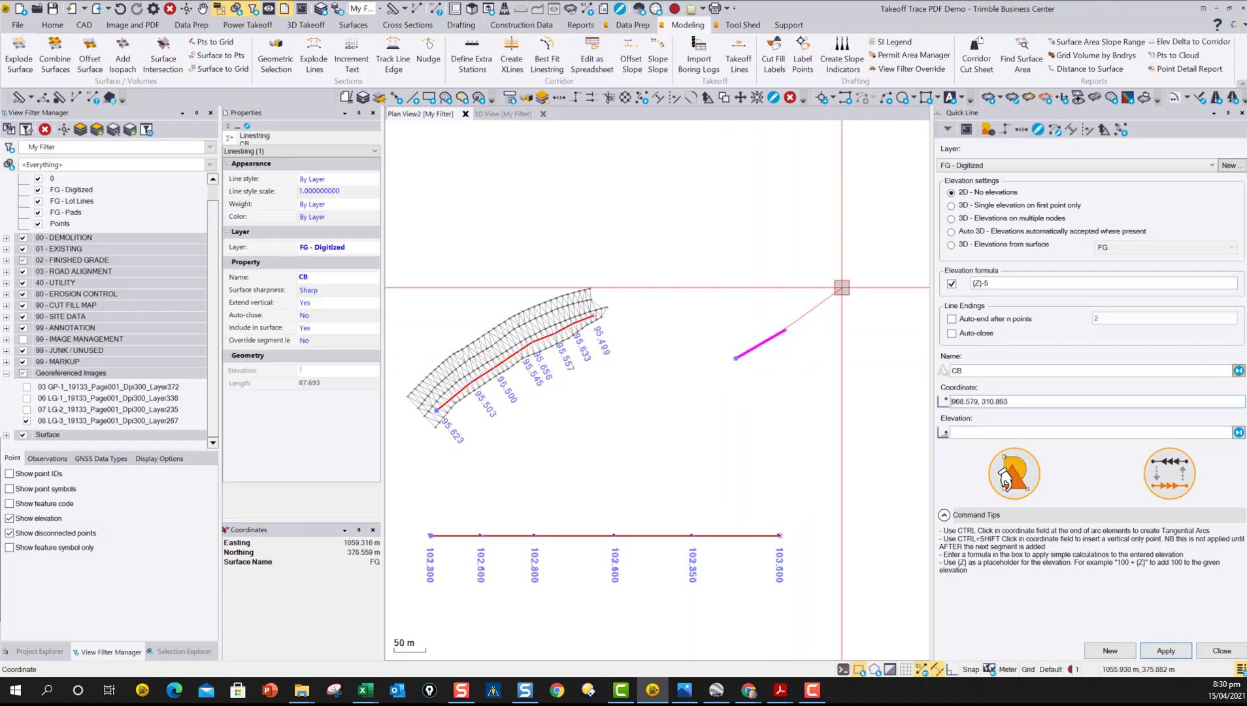
pyautogui.click(847, 285)
pyautogui.click(880, 253)
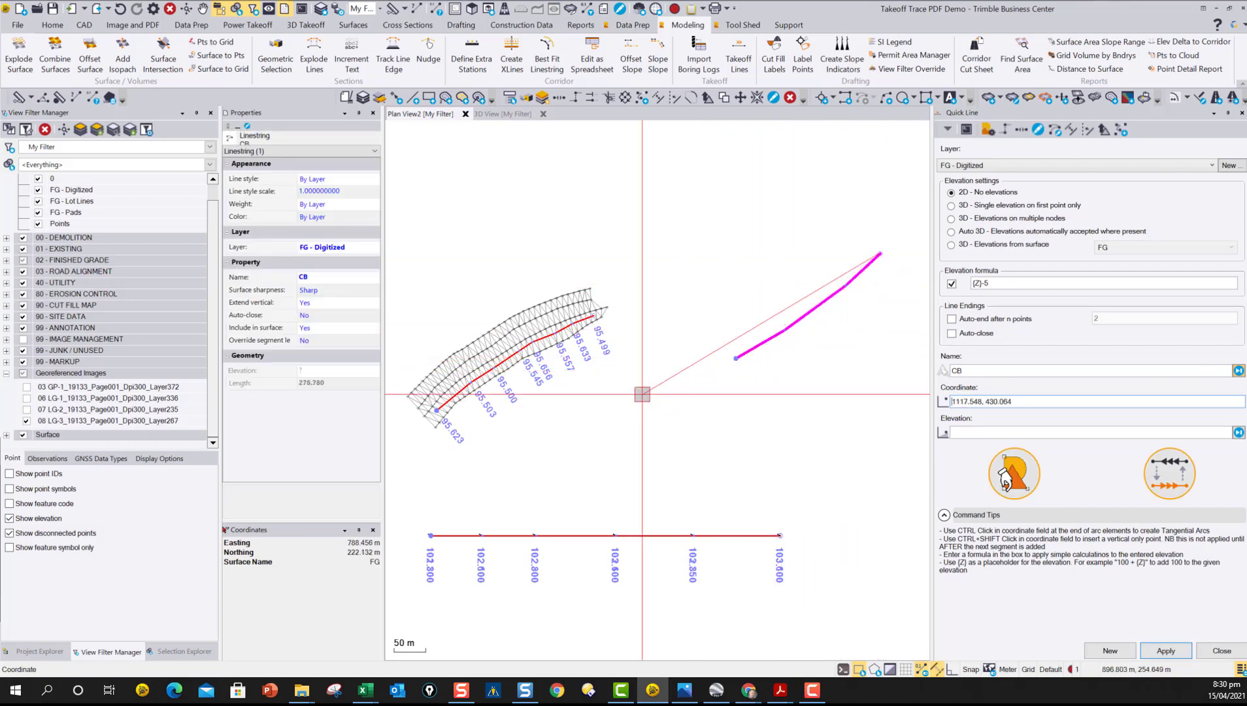
# Step: Switch drawing to the opposite end of the new line and extend it southwest with three more nodes
pyautogui.click(1170, 474)
pyautogui.click(736, 357)
pyautogui.click(707, 373)
pyautogui.click(678, 389)
pyautogui.click(646, 396)
# Step: Switch drawing back to the line's northeast end and extend it further northeast, to a total length of about 574 m
pyautogui.click(1170, 474)
pyautogui.click(919, 172)
pyautogui.scroll(-2, 817, 327)
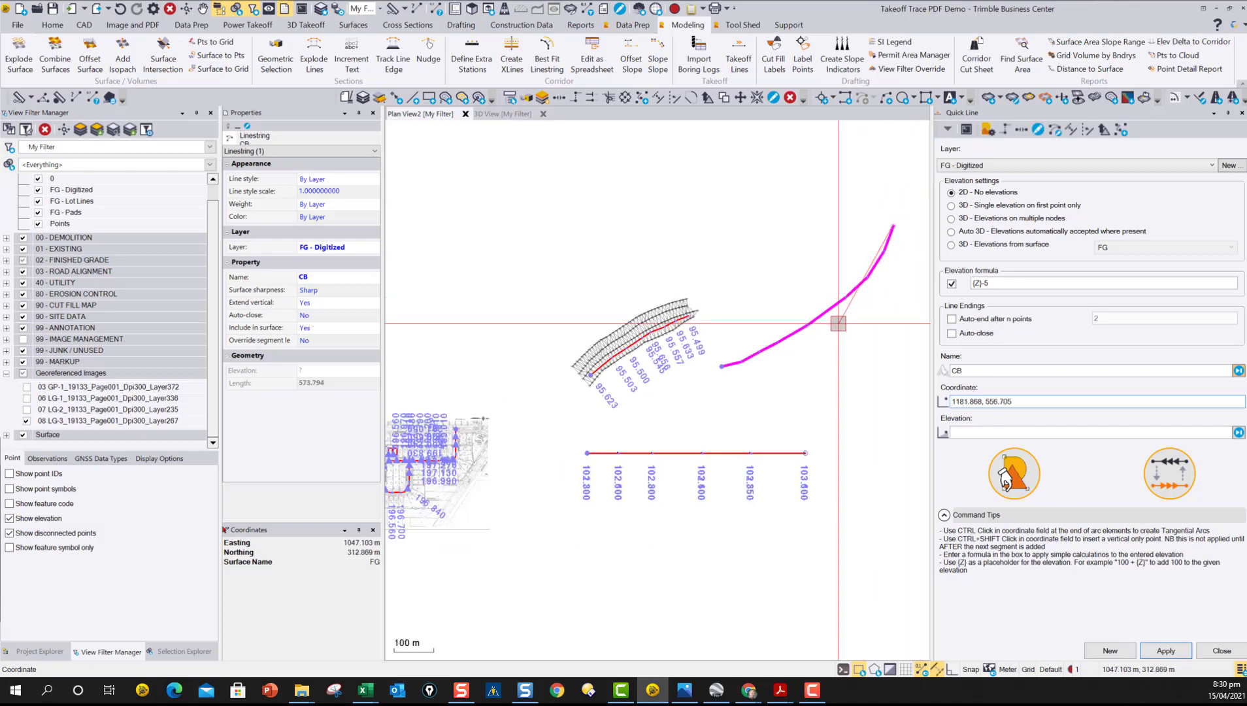